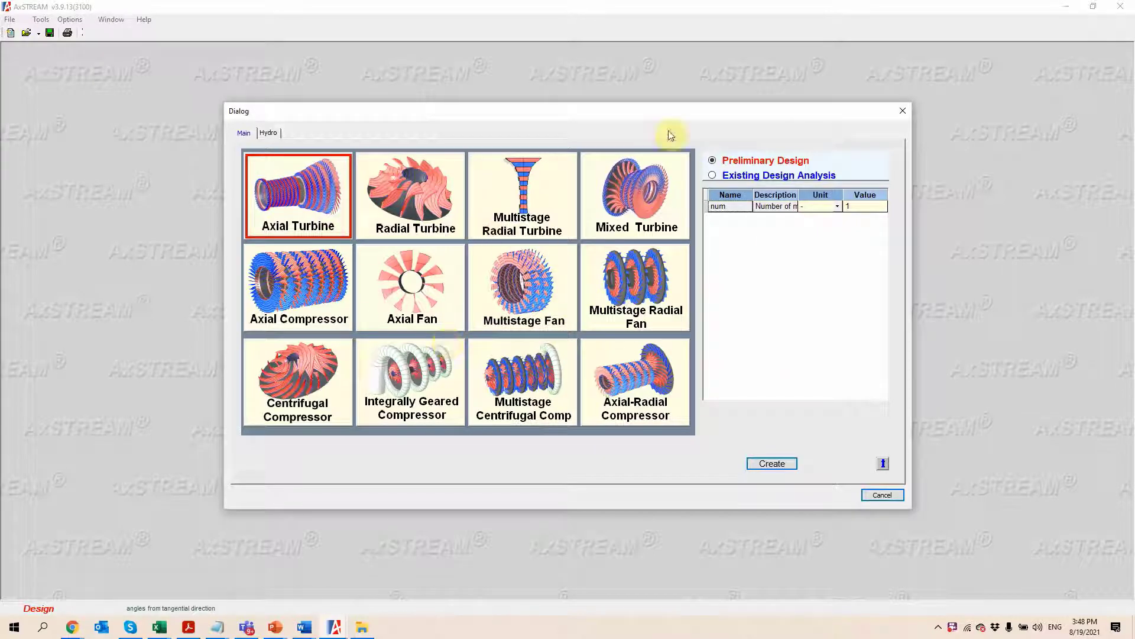
Step: Look at the hydro machine types, then create the new axial turbine project
left_click(268, 135)
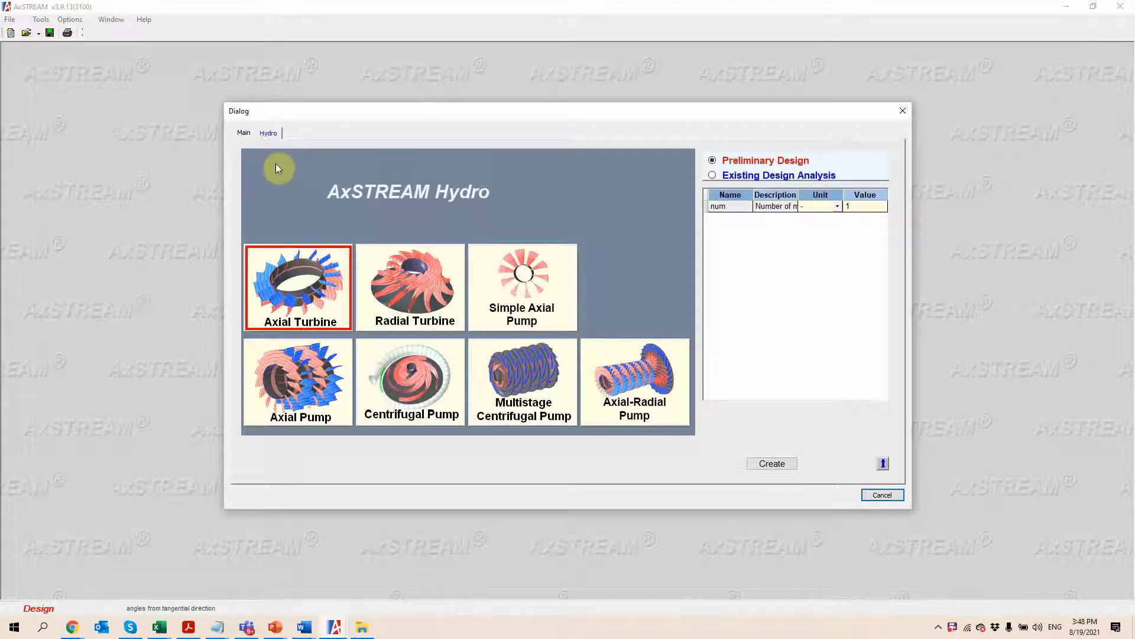
left_click(243, 132)
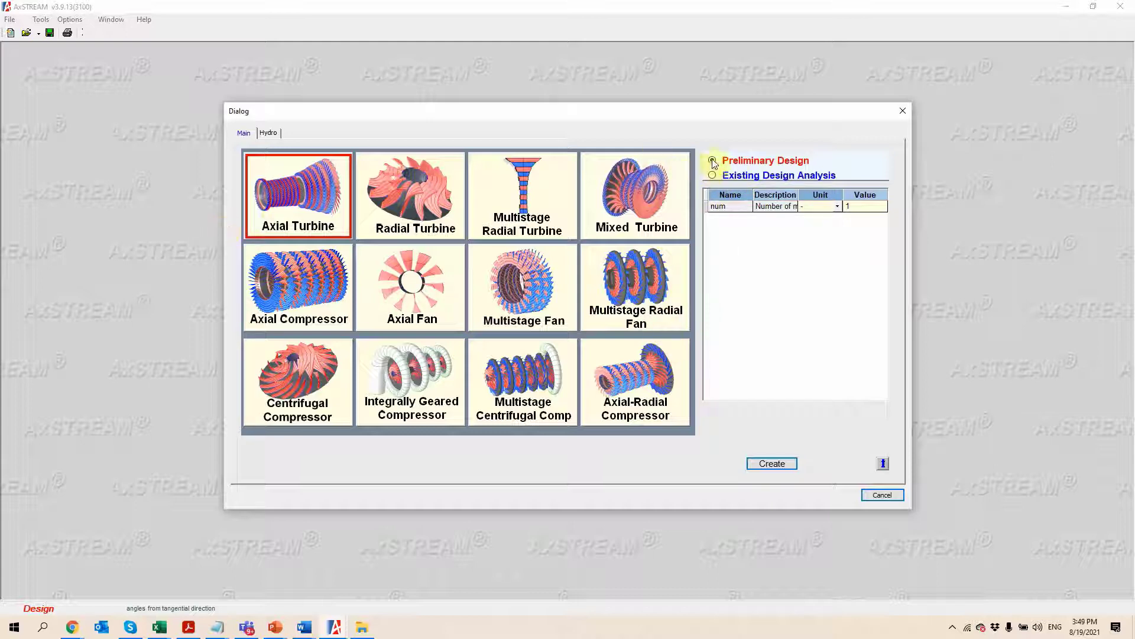
left_click(772, 464)
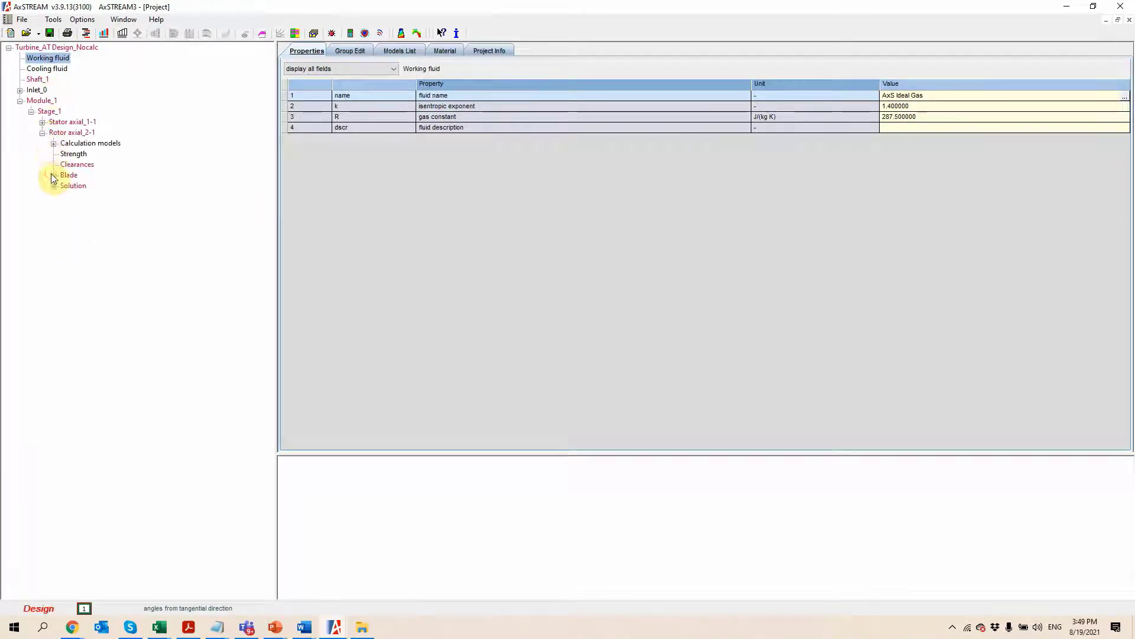
Step: Expand Rotor axial_2-1's Blade > Geom section_2 and Solution inlet/outlet calc section branches
left_click(54, 175)
left_click(65, 196)
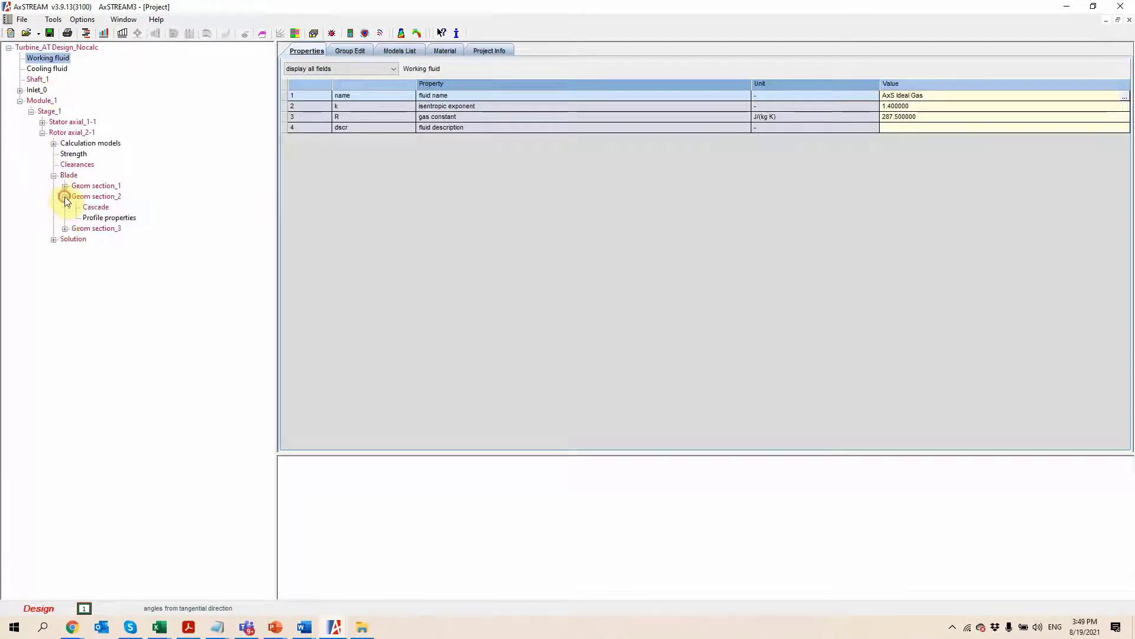
left_click(54, 239)
left_click(65, 260)
left_click(76, 282)
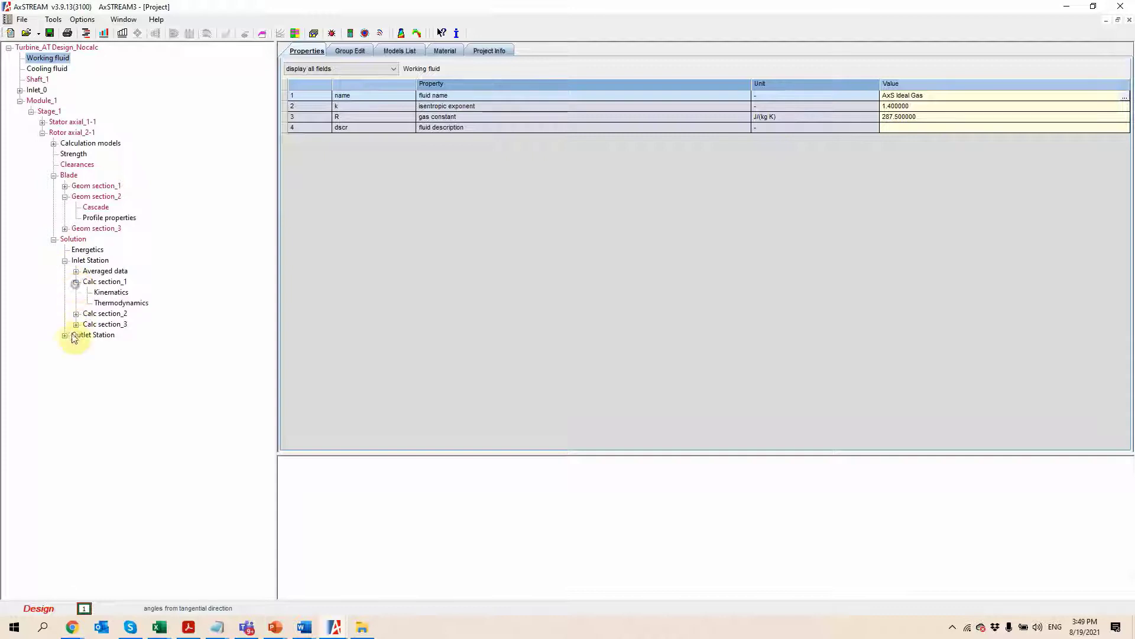
left_click(65, 334)
left_click(75, 367)
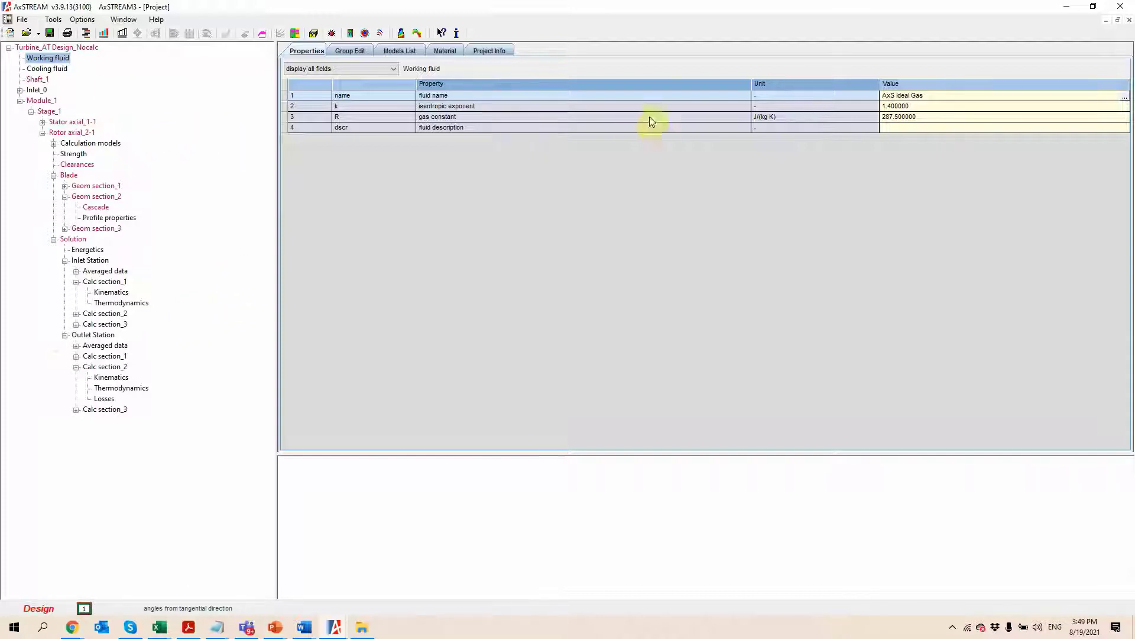
Step: Open the working fluid picker and cancel it, keeping AxS Ideal Gas
left_click(1124, 96)
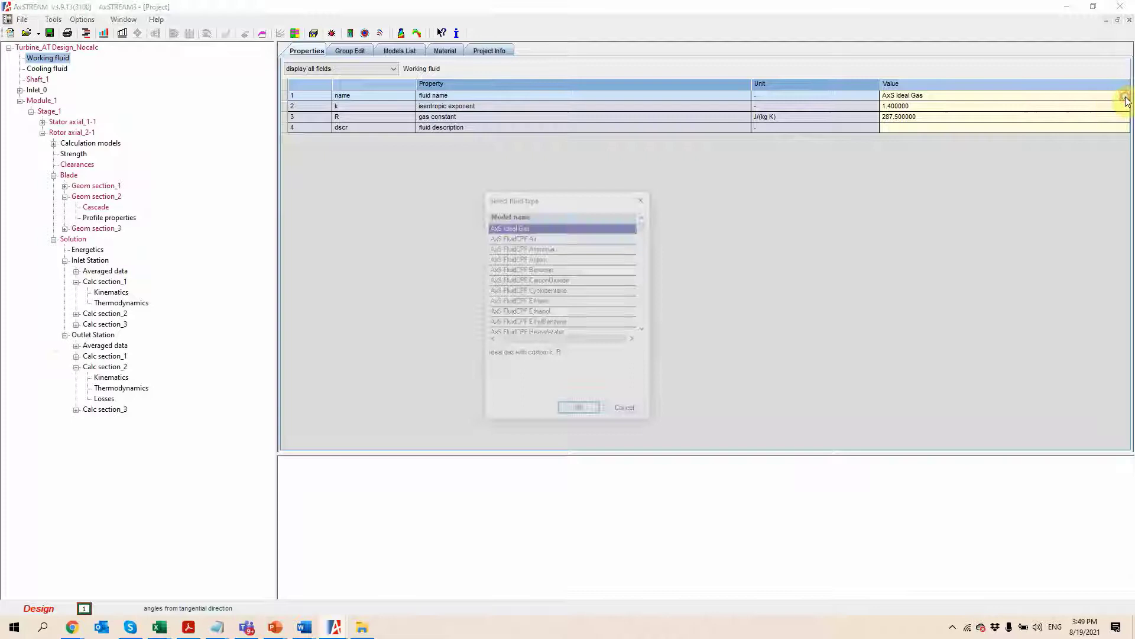
left_click_drag(646, 226, 637, 332)
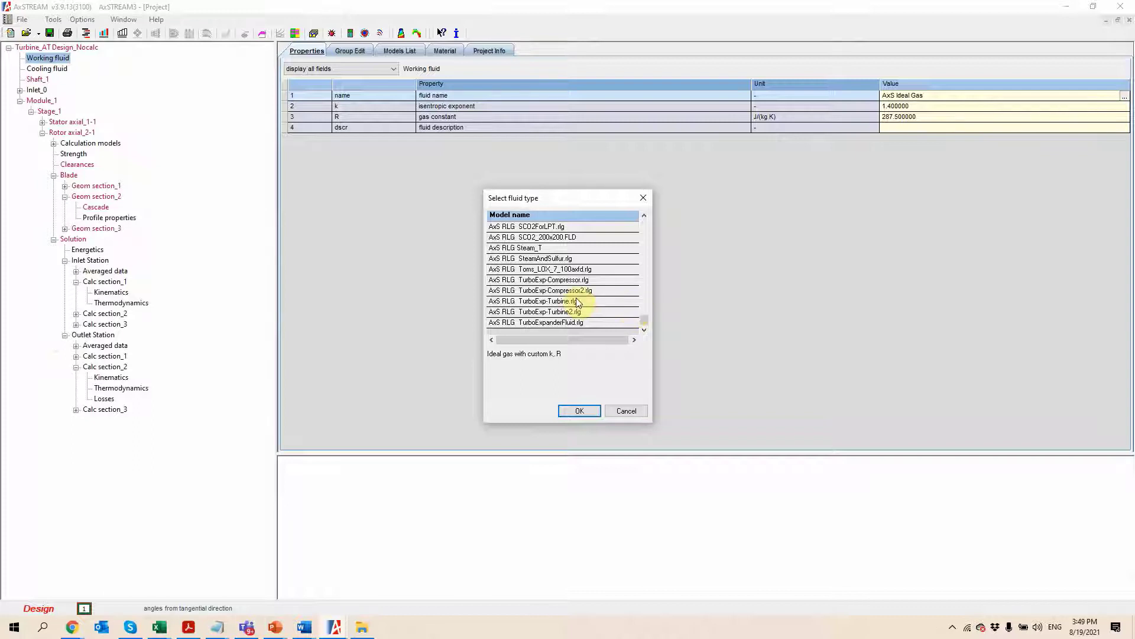
scroll(578, 300, "up", 2)
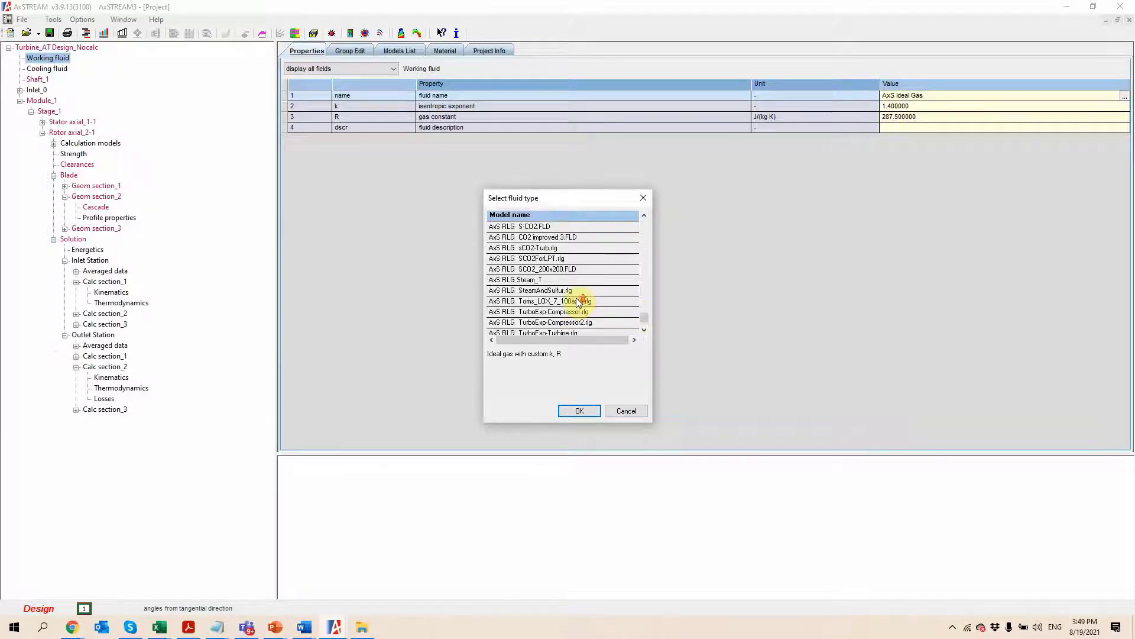
left_click(622, 415)
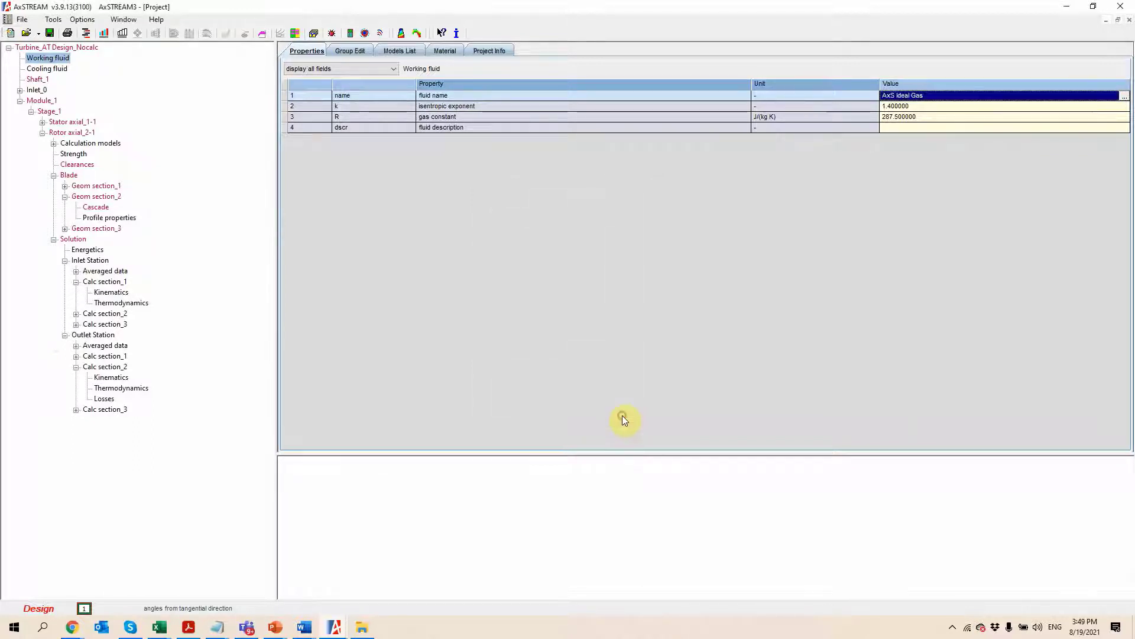
Step: Open Preliminary Design for the 13 MW air turbine and set the inlet total pressure minimum
left_click(123, 33)
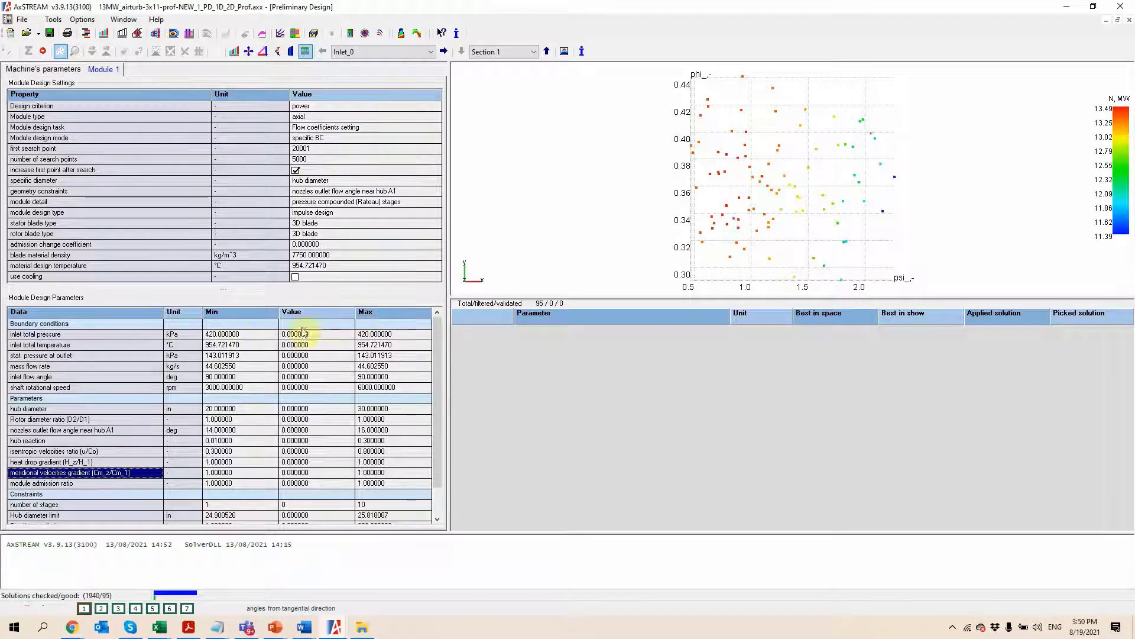
left_click(236, 335)
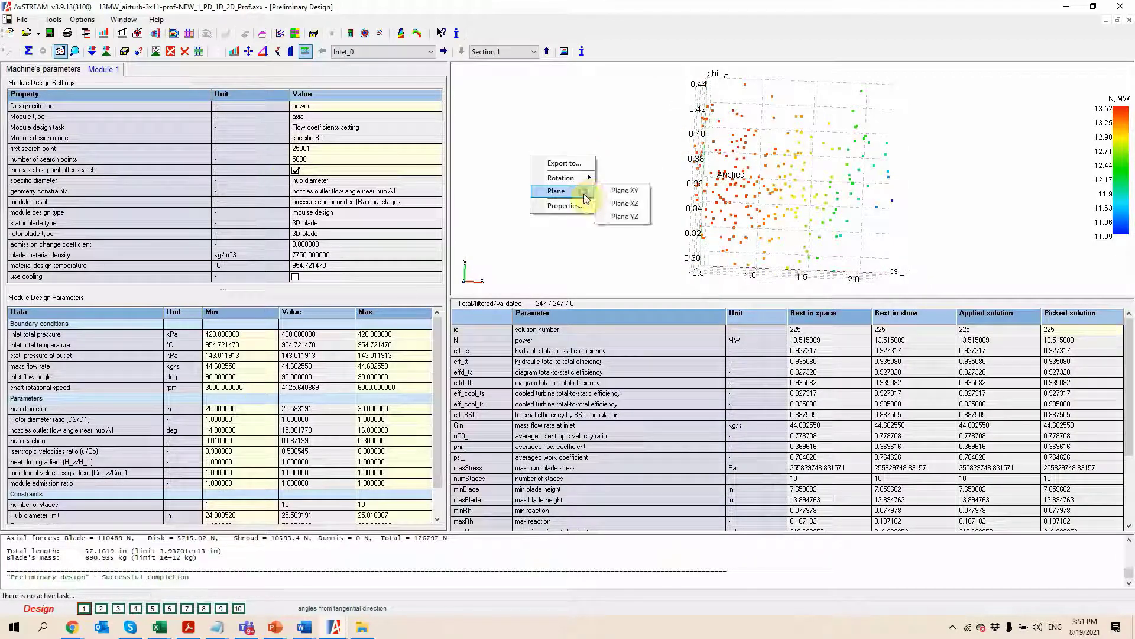
Step: Show the scatter plot as a flat N-versus-psi plane and check the module admission ratio value
left_click(621, 202)
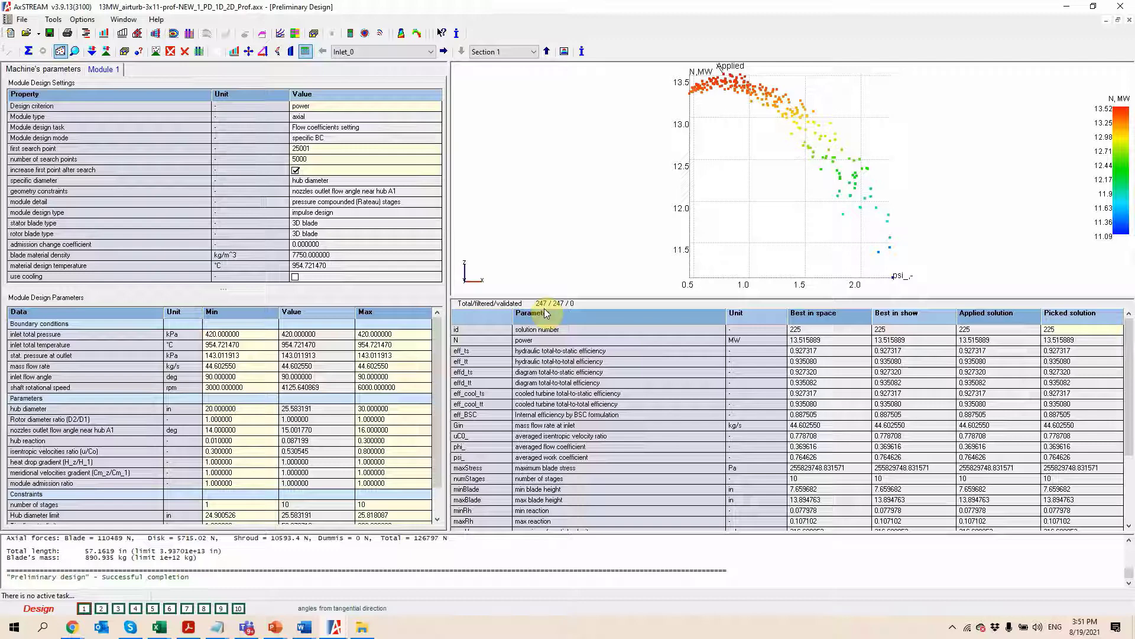
left_click(314, 483)
scroll(295, 482, "down", 1)
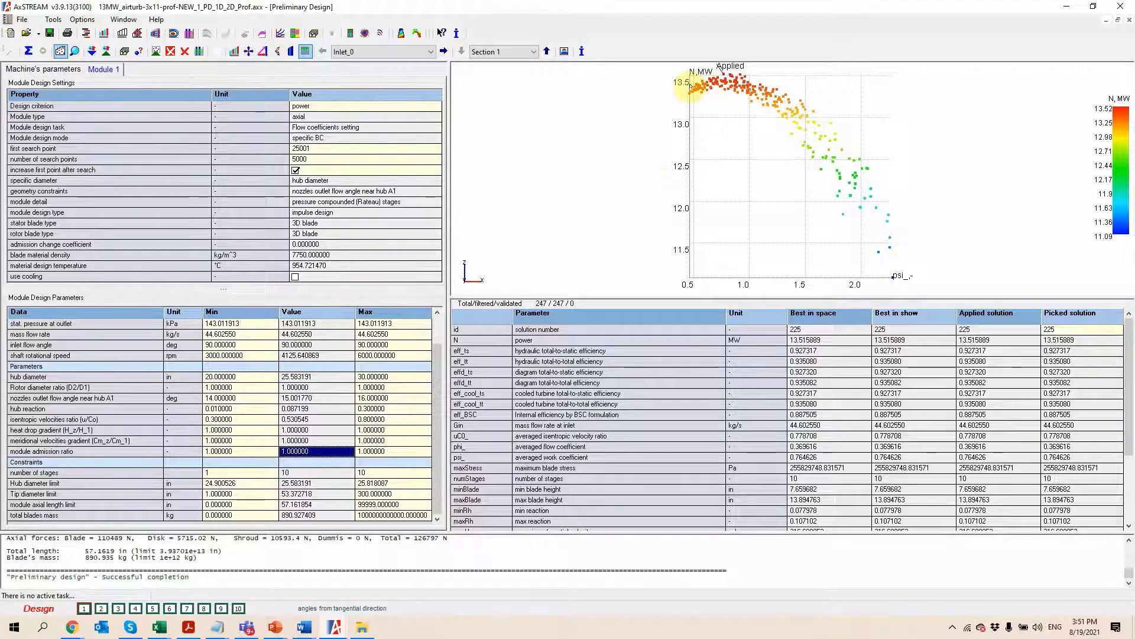
Step: Show the meridional blade view, zoomed out and panned to frame the blades
left_click(230, 52)
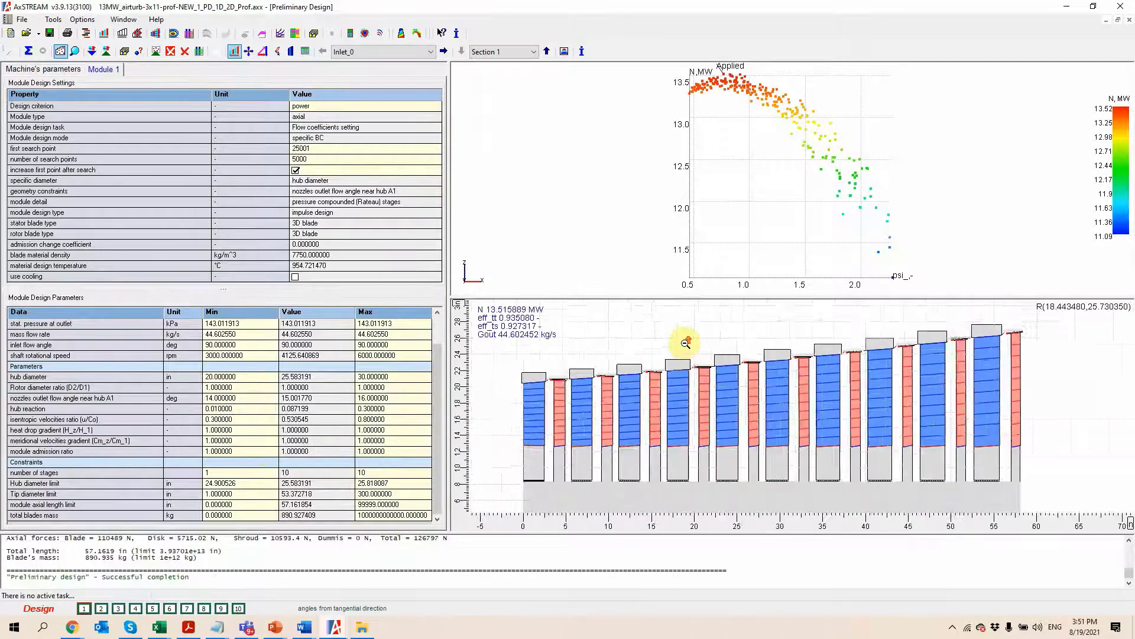
left_click(686, 343)
left_click_drag(678, 414, 683, 466)
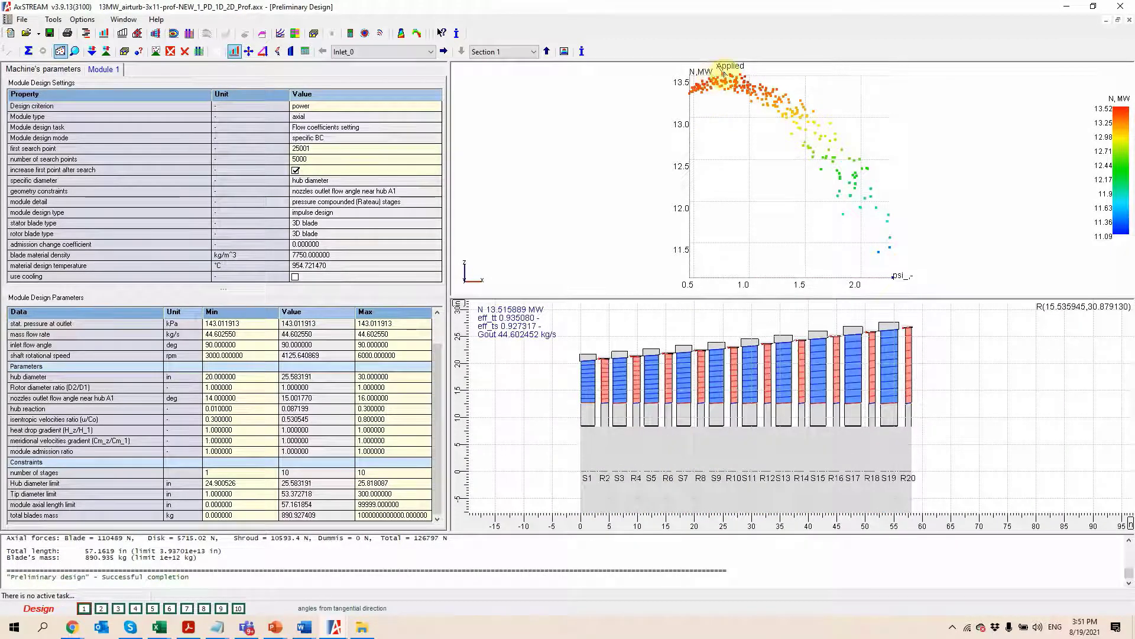
Step: Apply solution point 156 and show the last blade row's dimensions
right_click(769, 109)
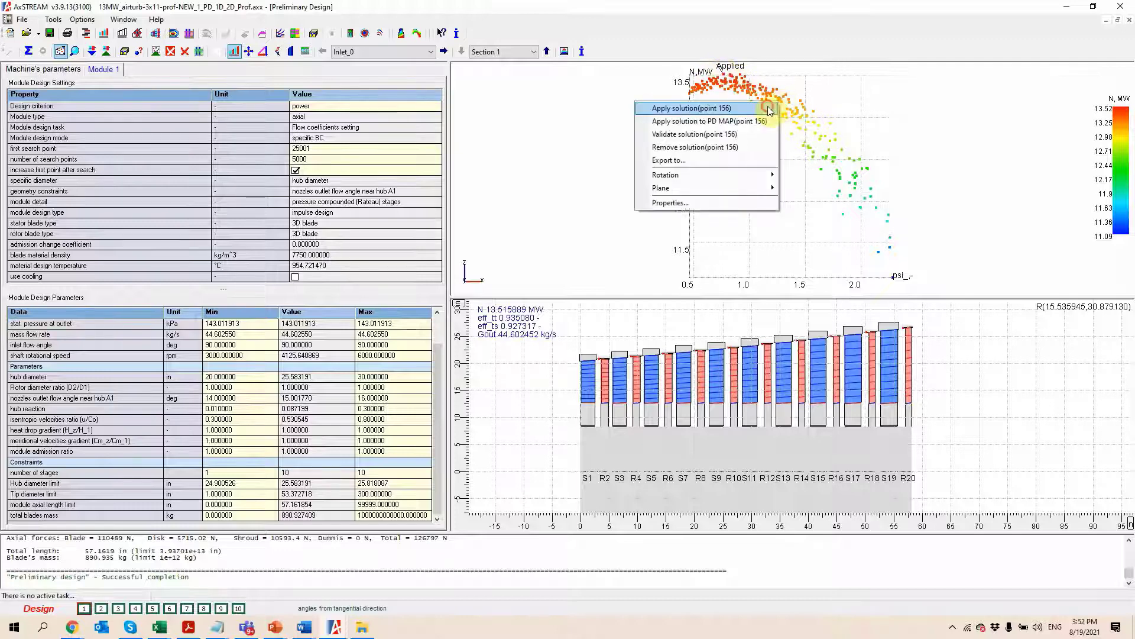
left_click(769, 109)
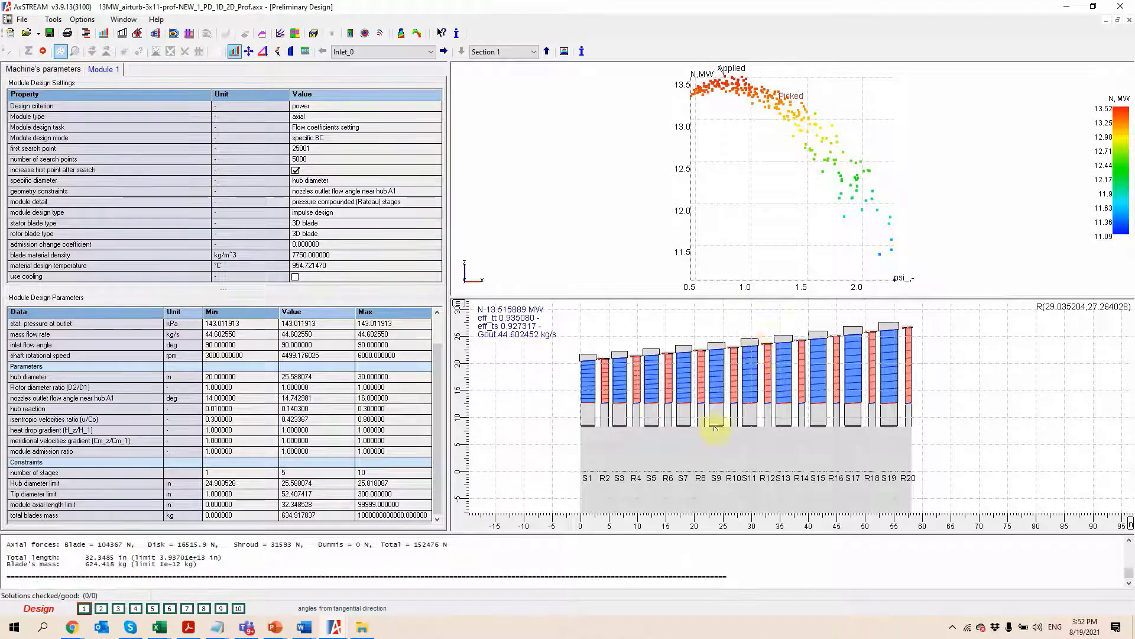
left_click(902, 358)
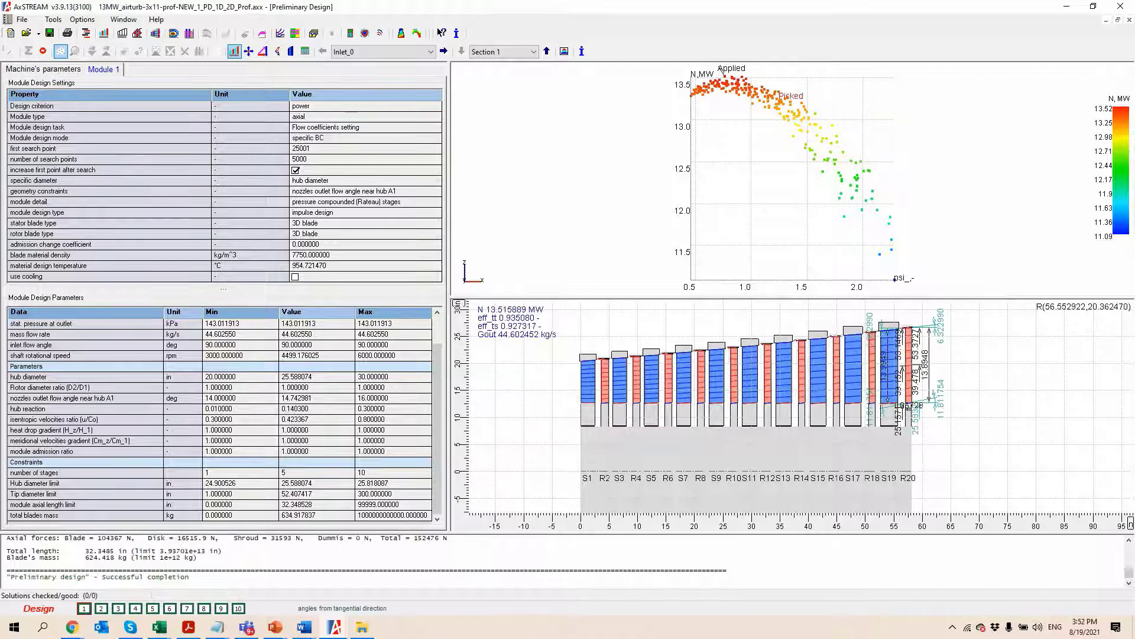
Step: Apply the lower-power 3-stage solution of about 12.61 MW
right_click(833, 155)
left_click(851, 157)
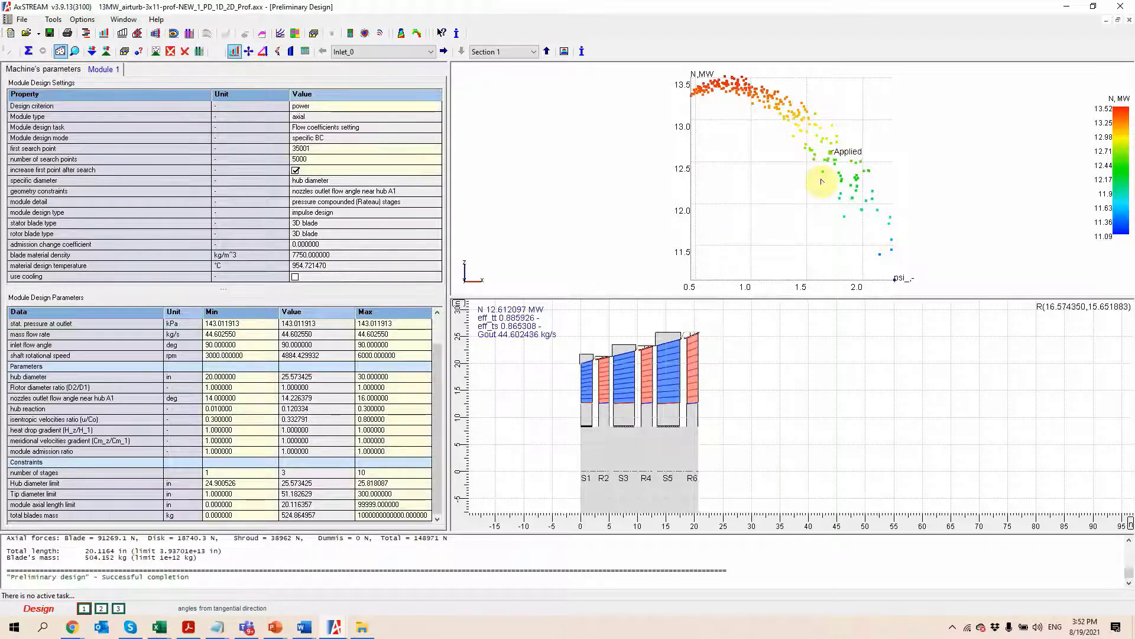
scroll(816, 367, "up", 3)
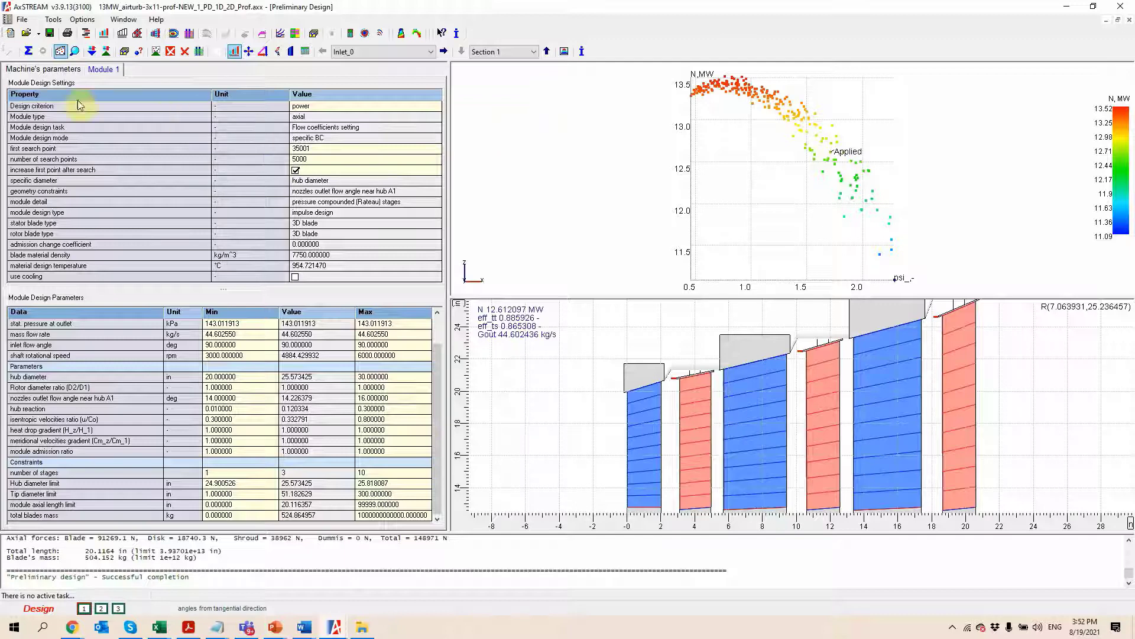
Step: In the Design Space Explorer's machine parameters, tick X on numStages to plot power against stages
left_click(73, 53)
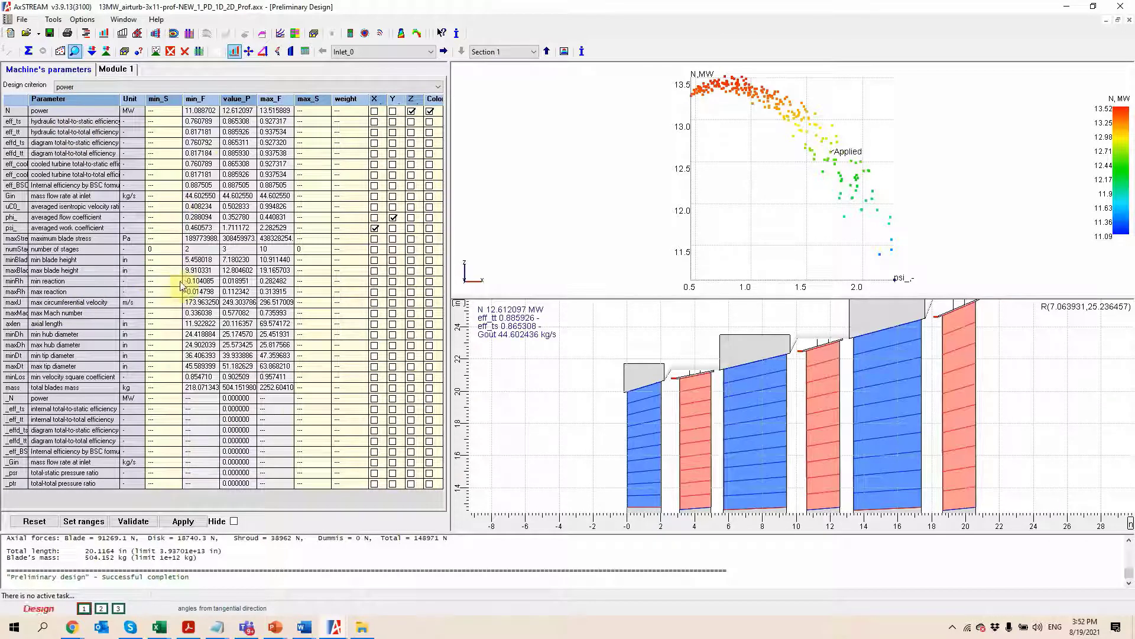
left_click(116, 69)
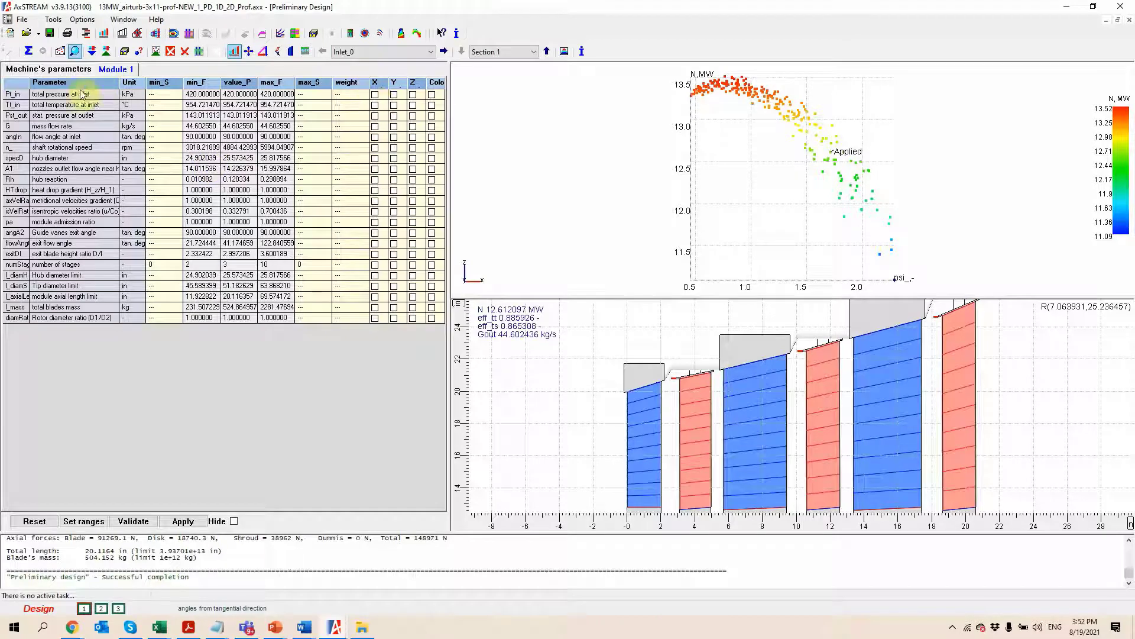
left_click(73, 179)
left_click(74, 243)
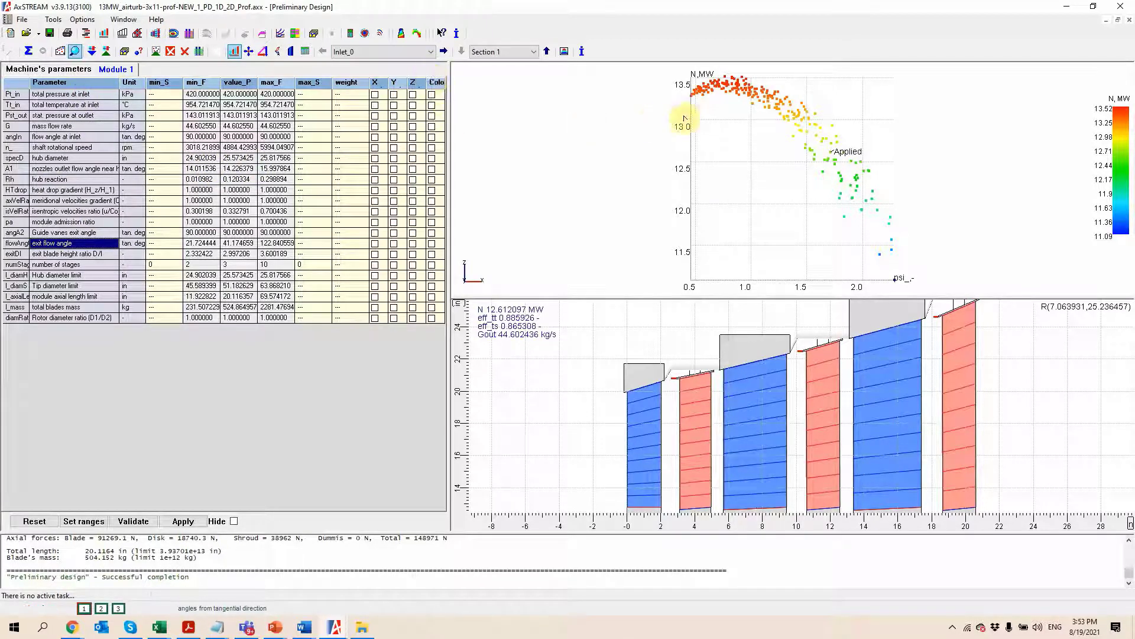
left_click(375, 265)
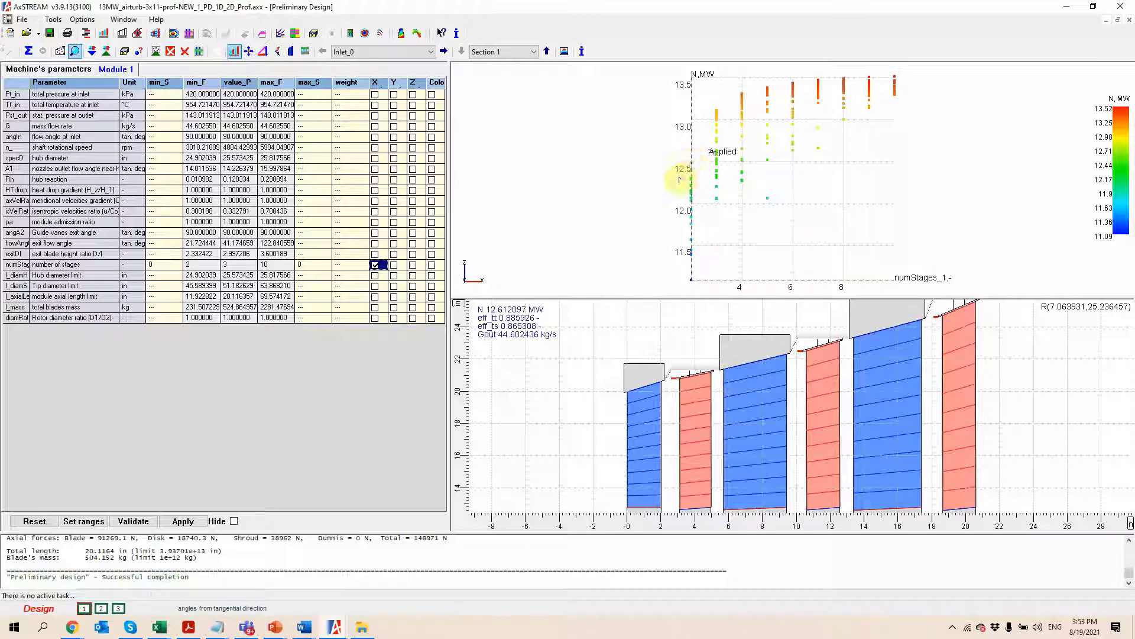
mouse_move(693, 164)
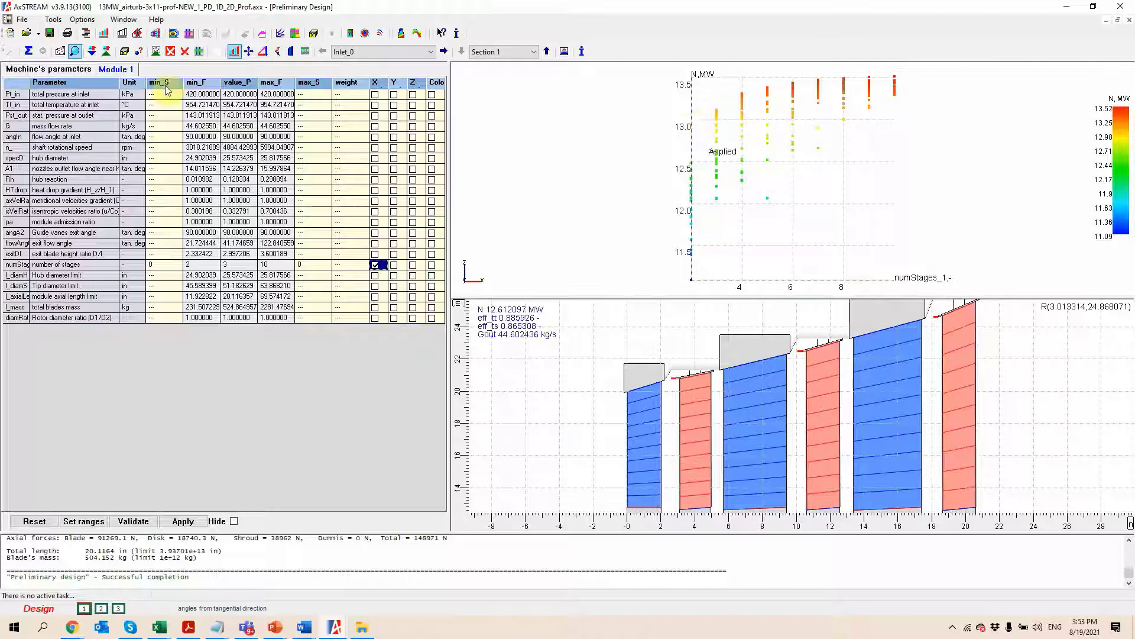
Step: Plot and colour the points by eff_ts, and set the numStages minimum to 3
left_click(116, 69)
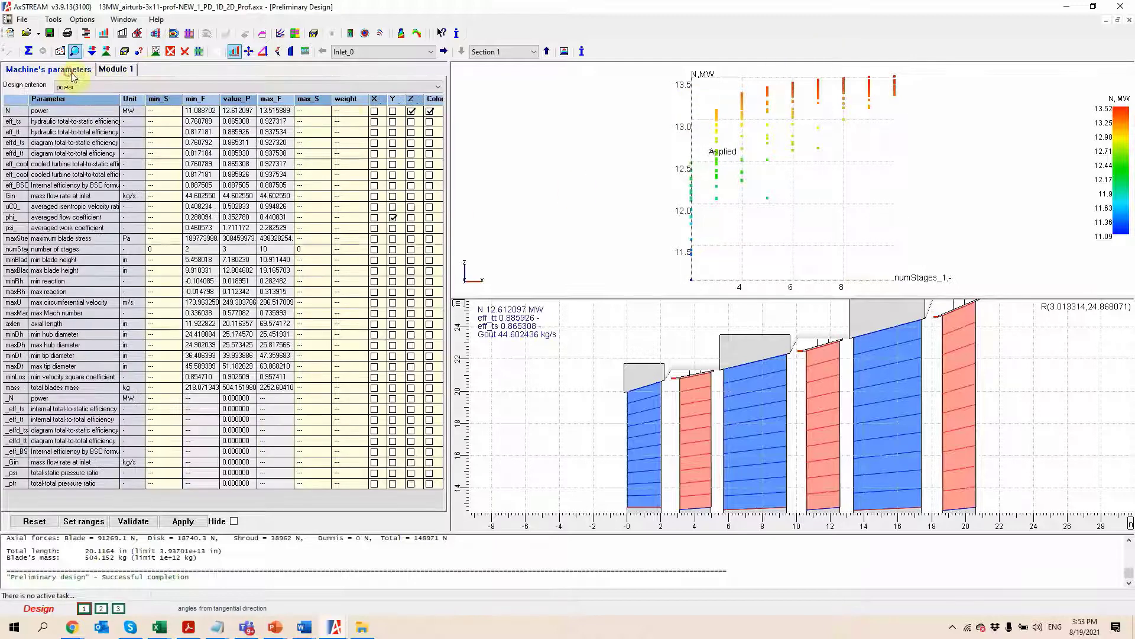
left_click(411, 121)
left_click(429, 122)
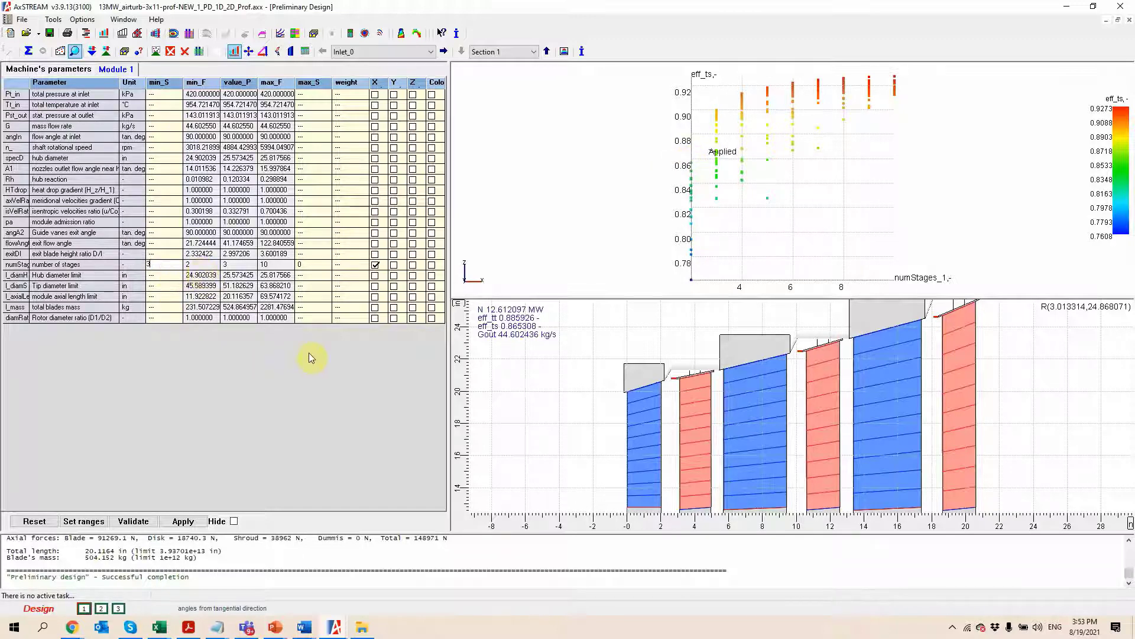
key("Return")
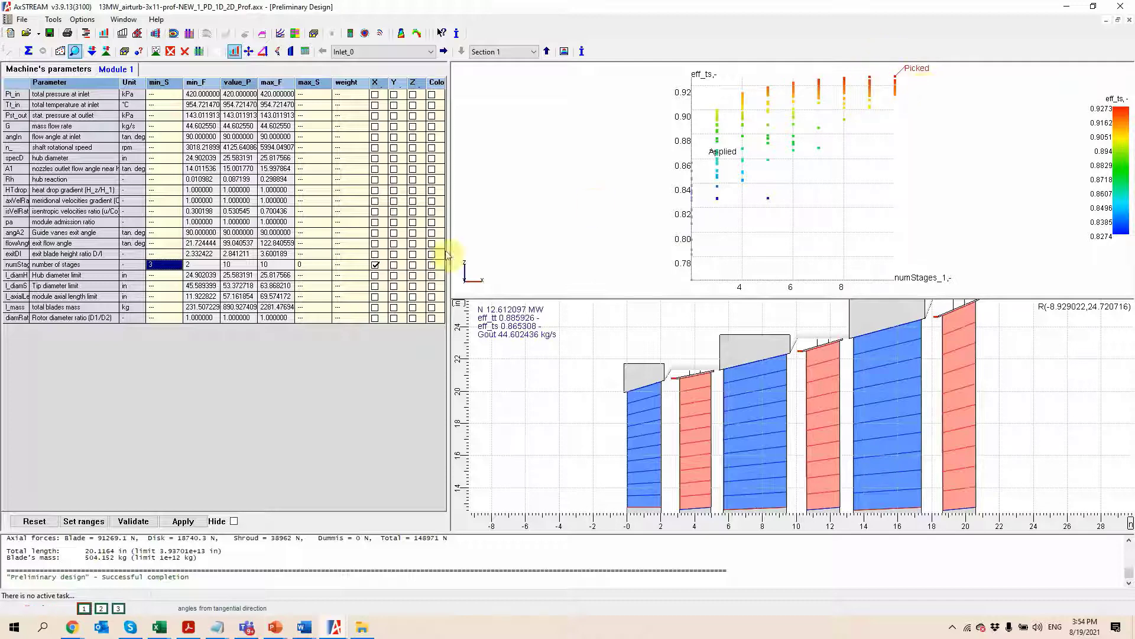
Step: Set the numStages maximum to 8 and move the X axis from n_ to hub diameter specD
left_click(304, 264)
type("8")
left_click(332, 294)
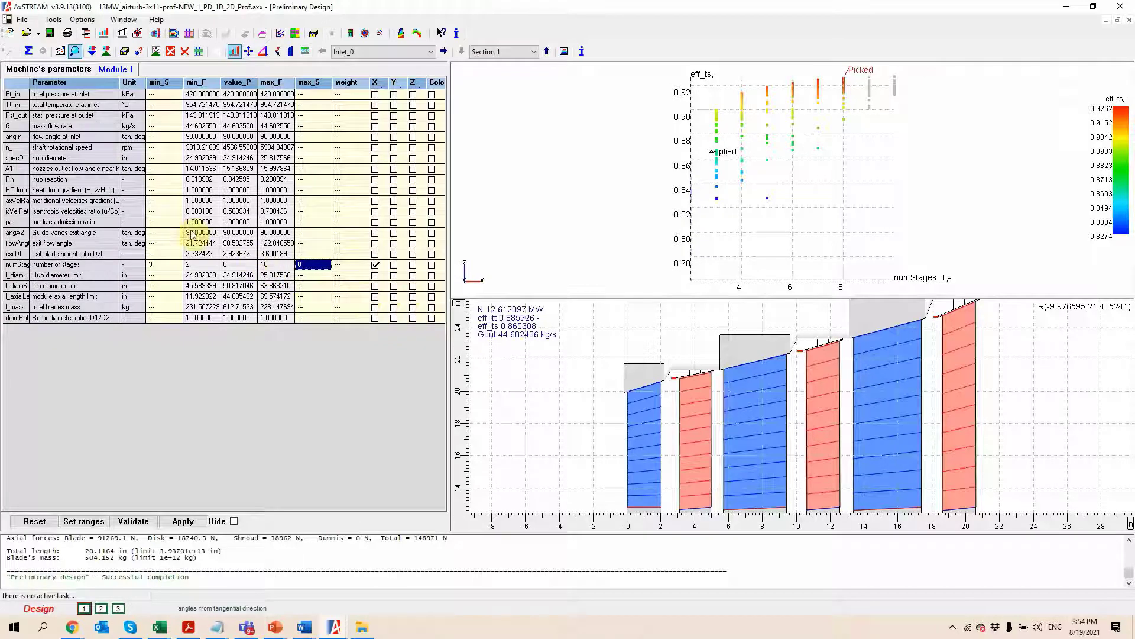
left_click(375, 148)
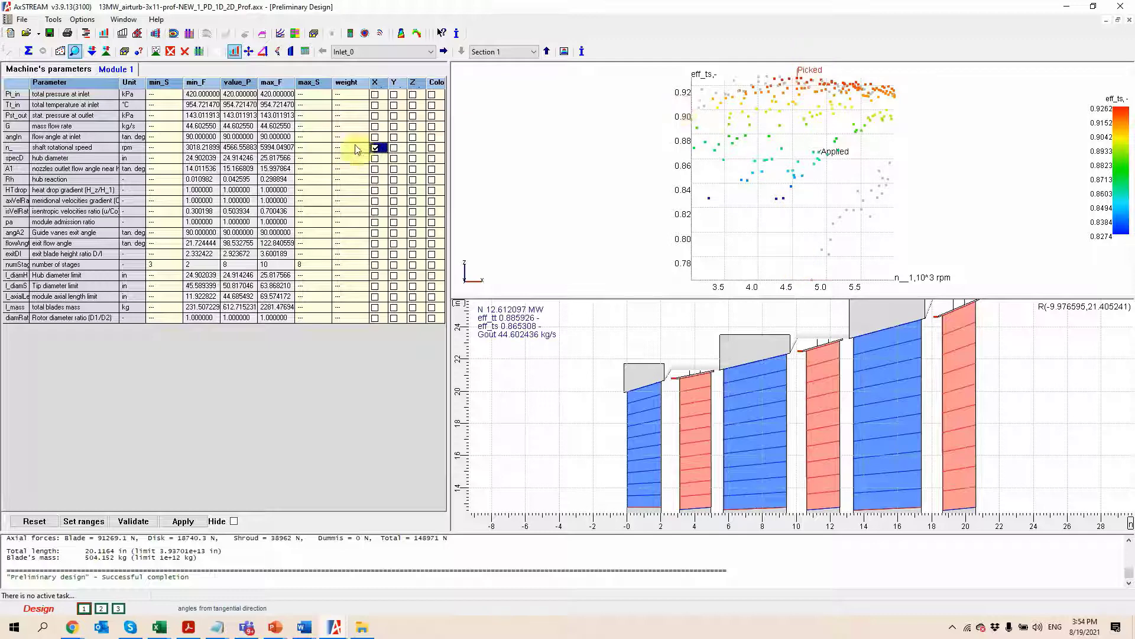
left_click(375, 159)
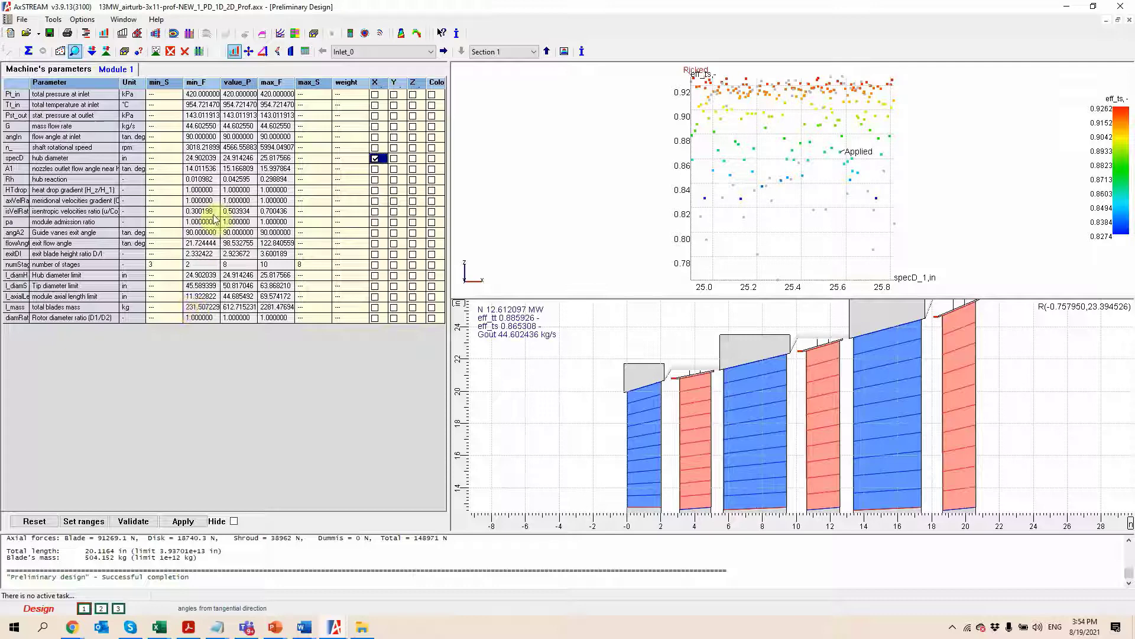
Step: Accept the 1D/2D streamline calculation parameters and run it, noting the 0.87 sec calculation time
left_click(156, 35)
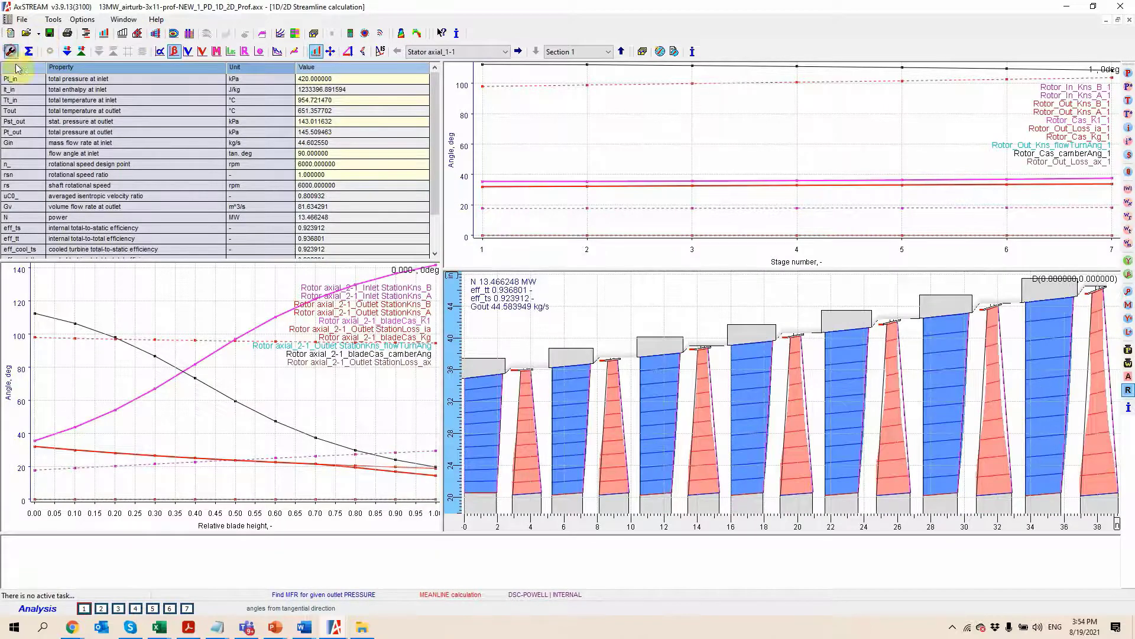
left_click(10, 51)
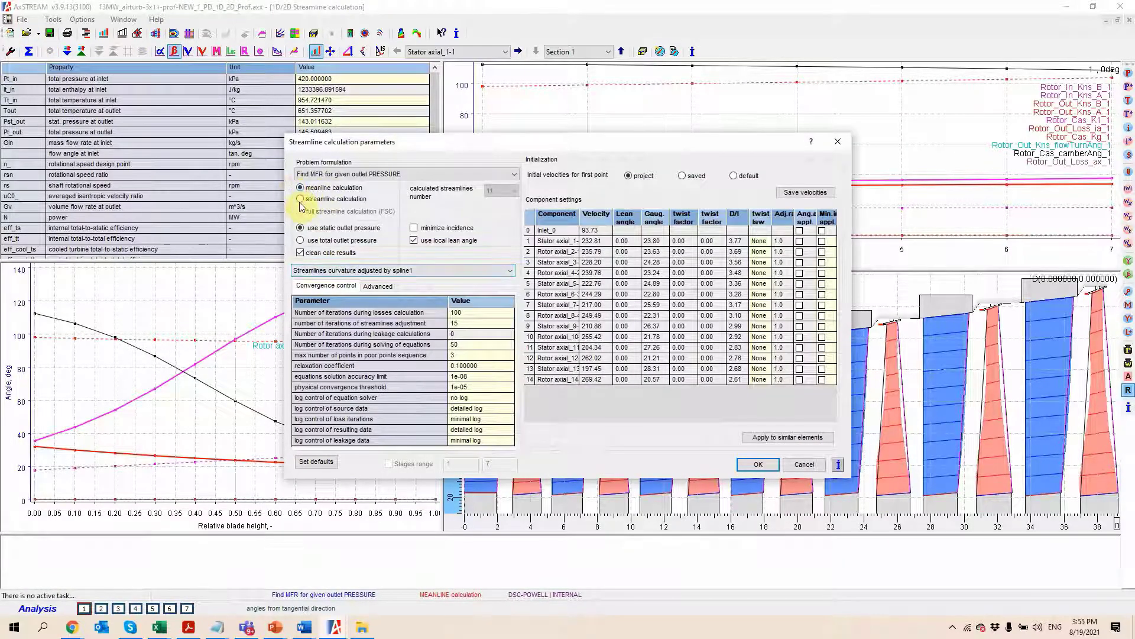
left_click(756, 464)
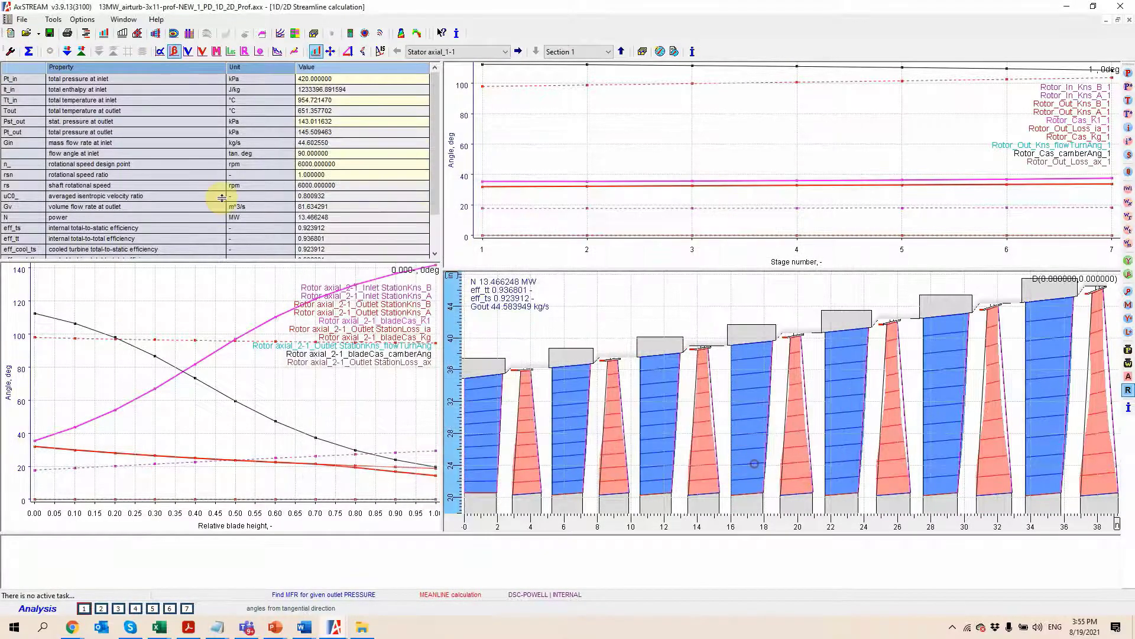
left_click(28, 52)
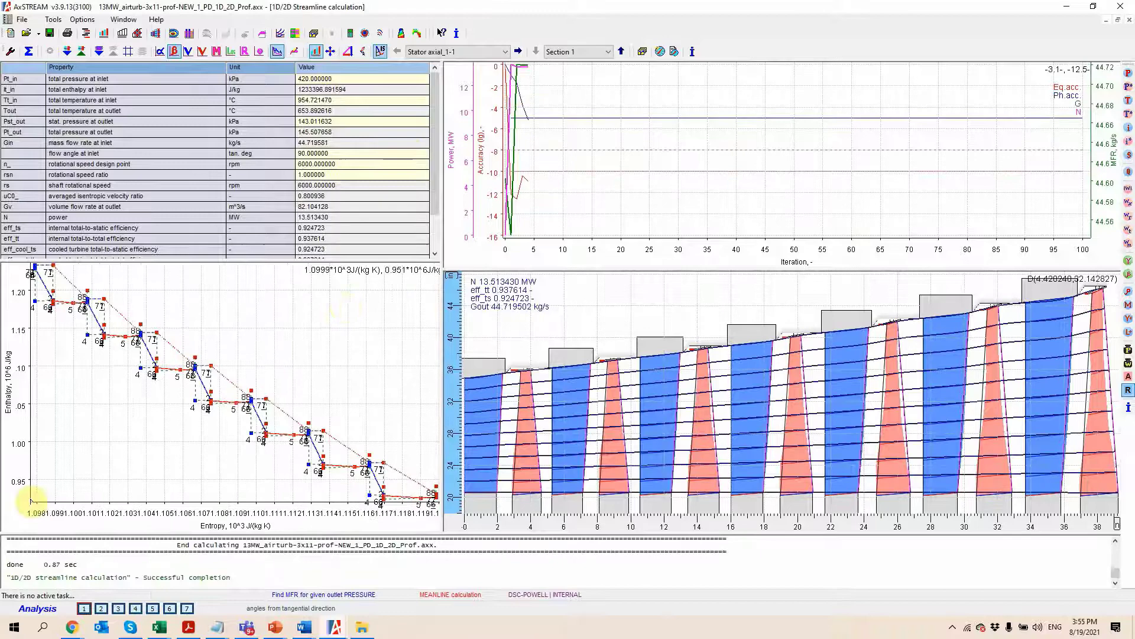
left_click_drag(44, 565, 168, 556)
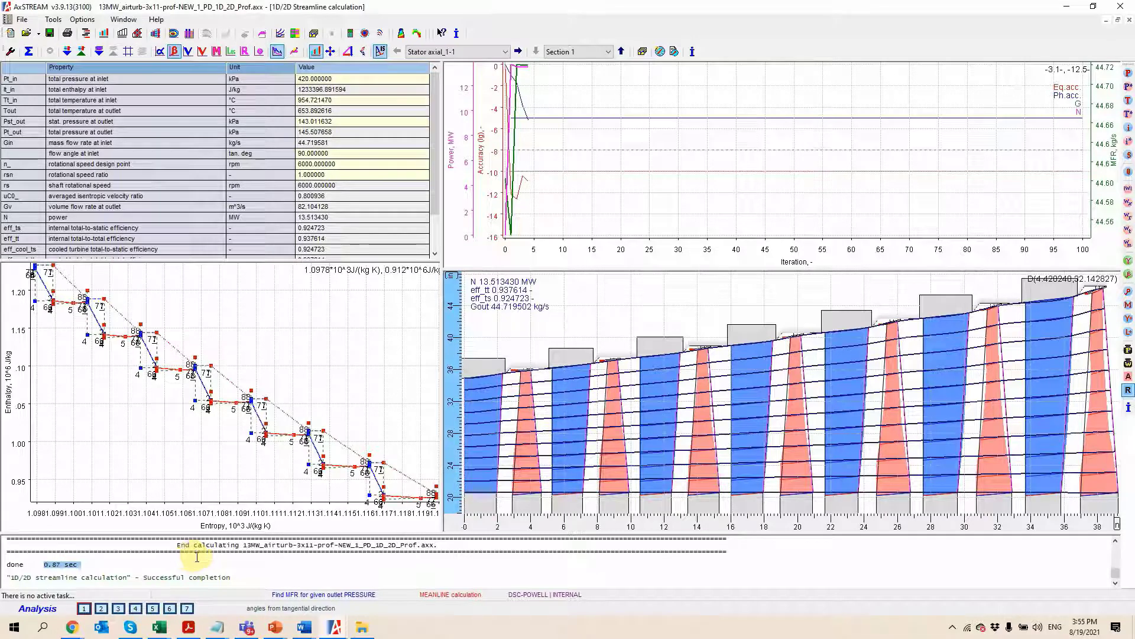
left_click(163, 187)
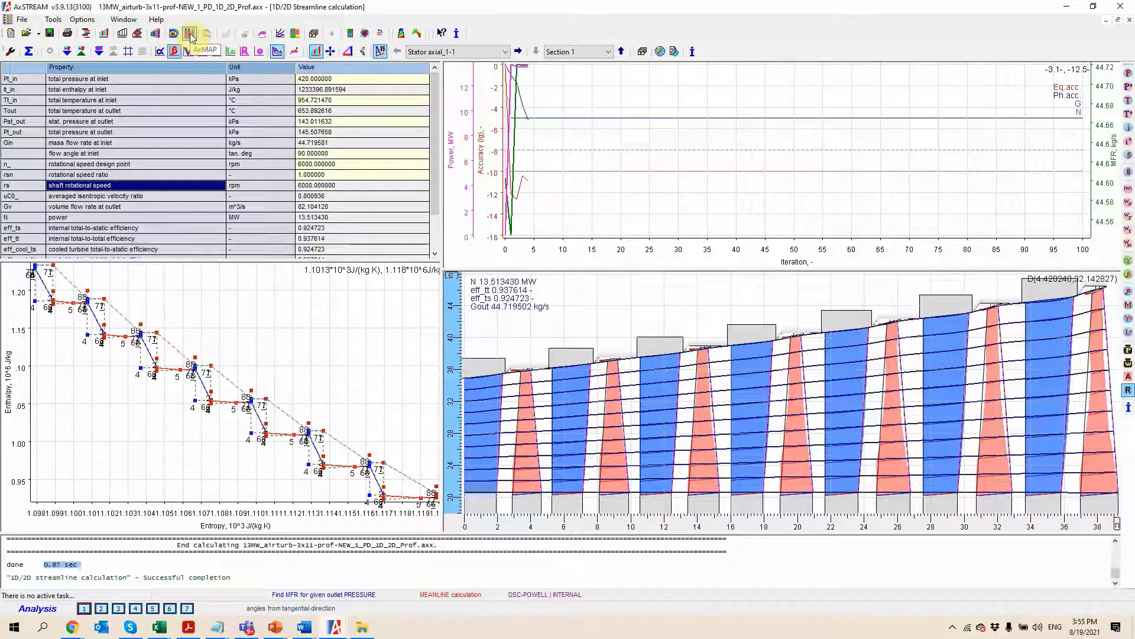
Step: Launch AxMAP and load 15MW_Gas_AT-1_02-1D_2.axmap, accepting the project mismatch warning
left_click(81, 52)
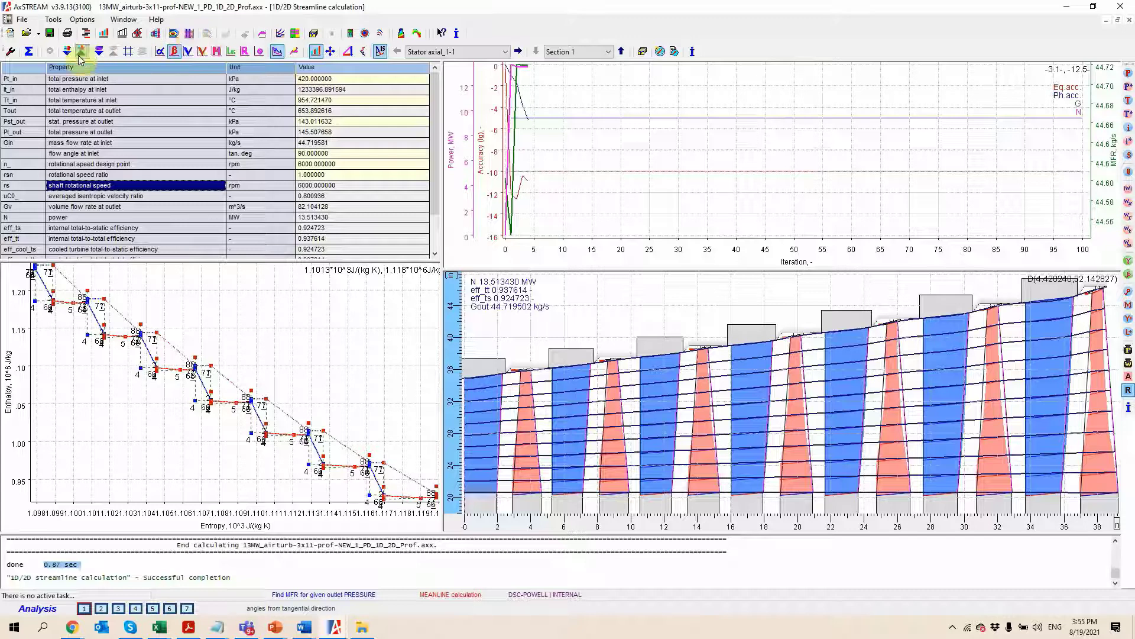
left_click(190, 35)
left_click(208, 230)
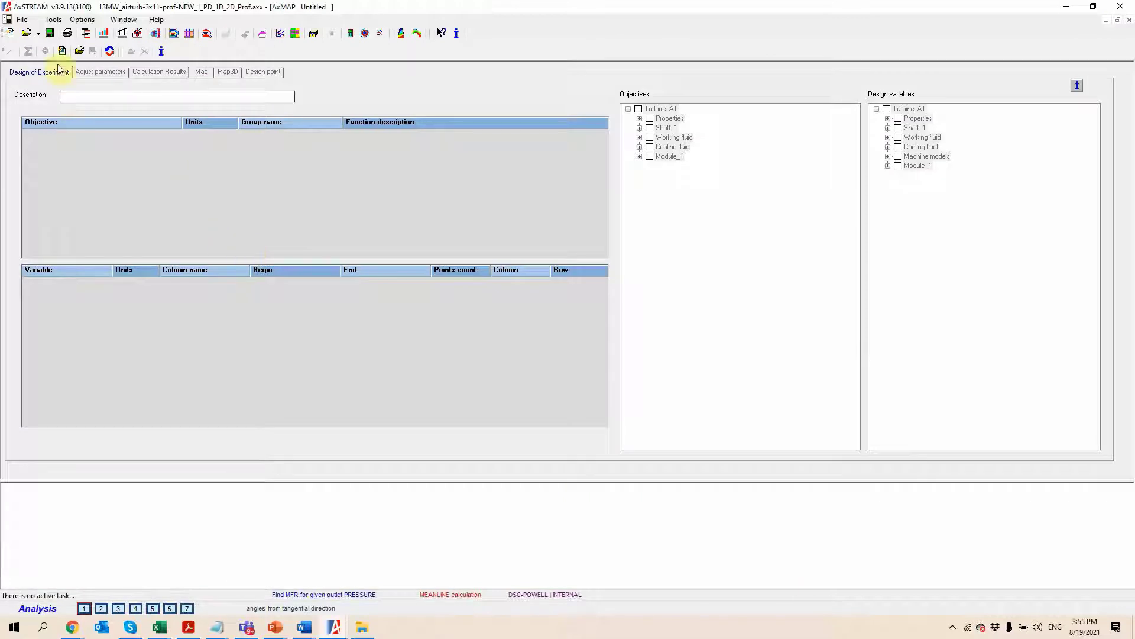
left_click(79, 51)
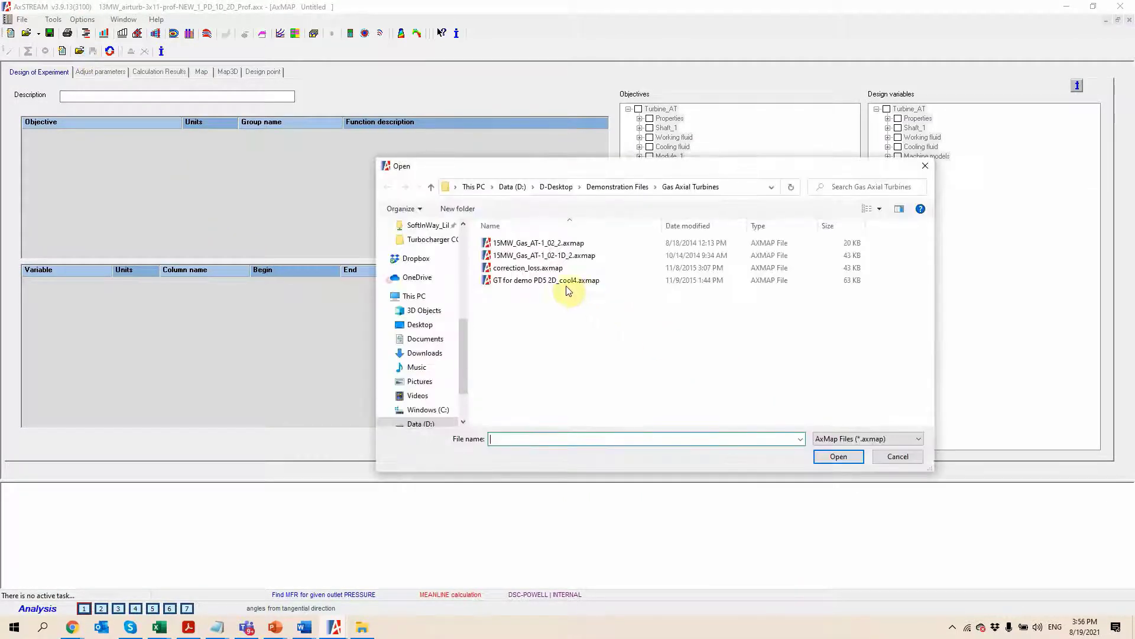
left_click(526, 244)
left_click(526, 258)
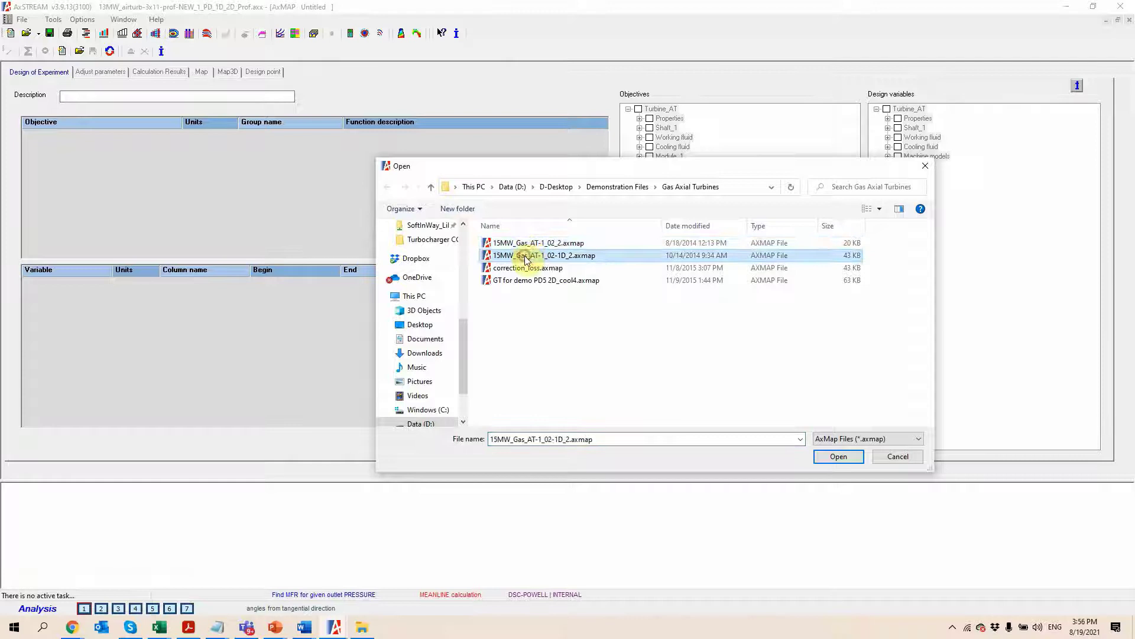
double_click(526, 259)
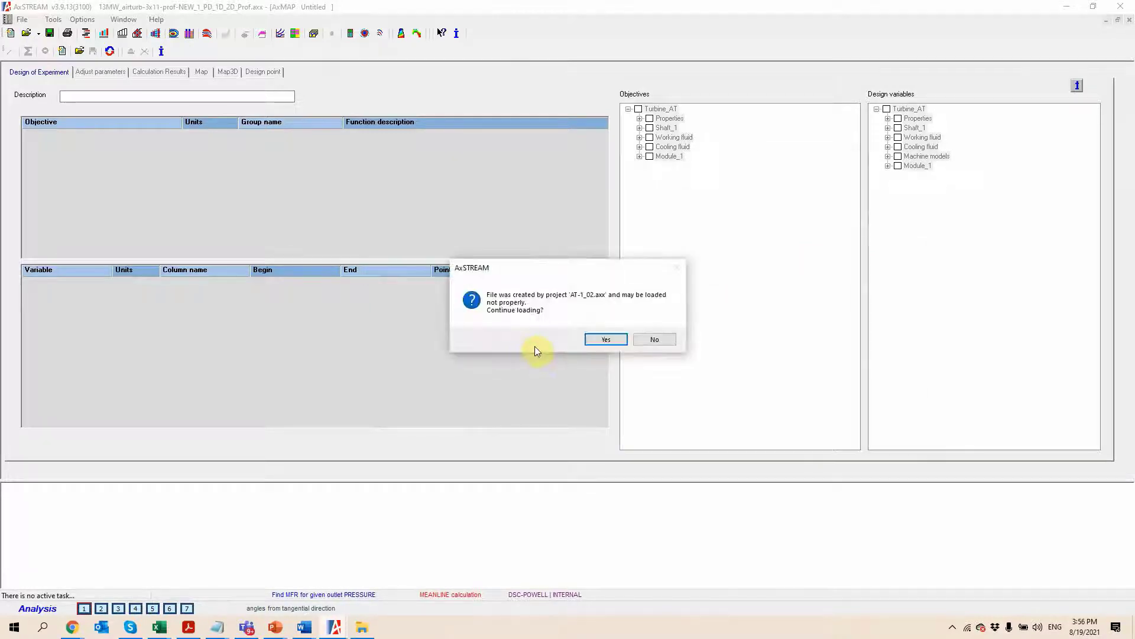
key("Return")
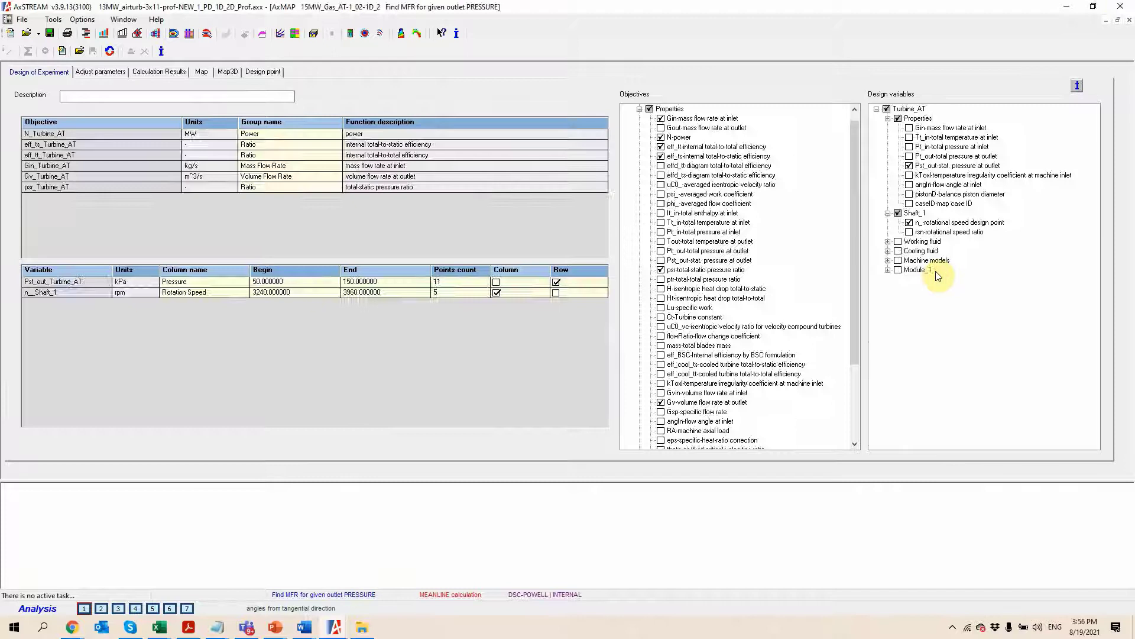
Step: With Pst_out and n_ as design variables, calculate the map and review the results table
left_click(964, 166)
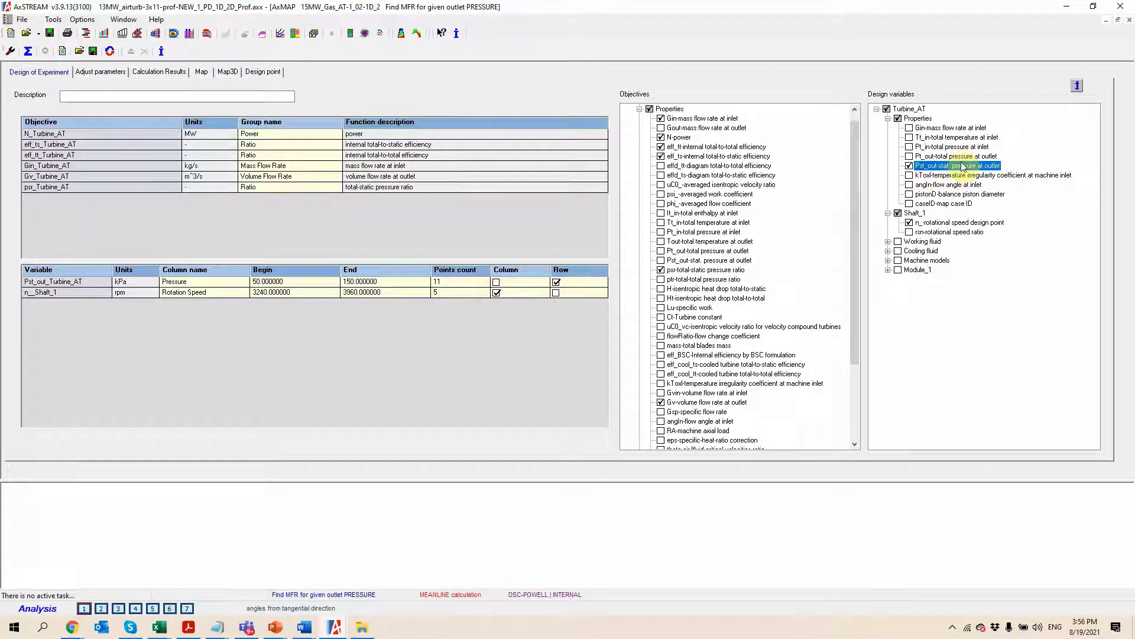
left_click(937, 223)
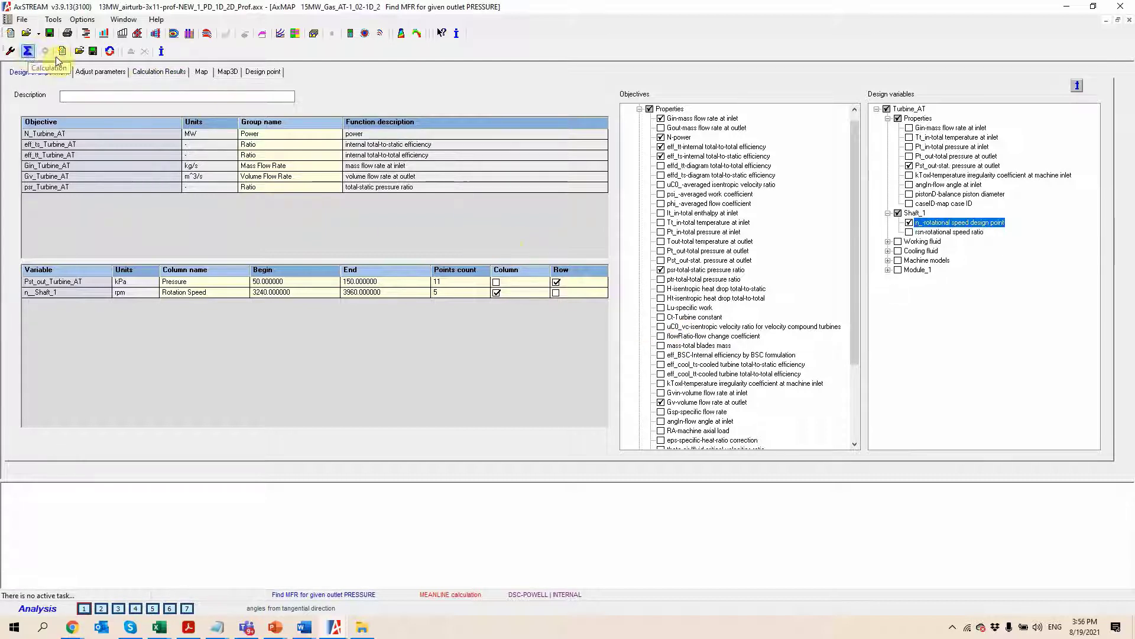
left_click(144, 70)
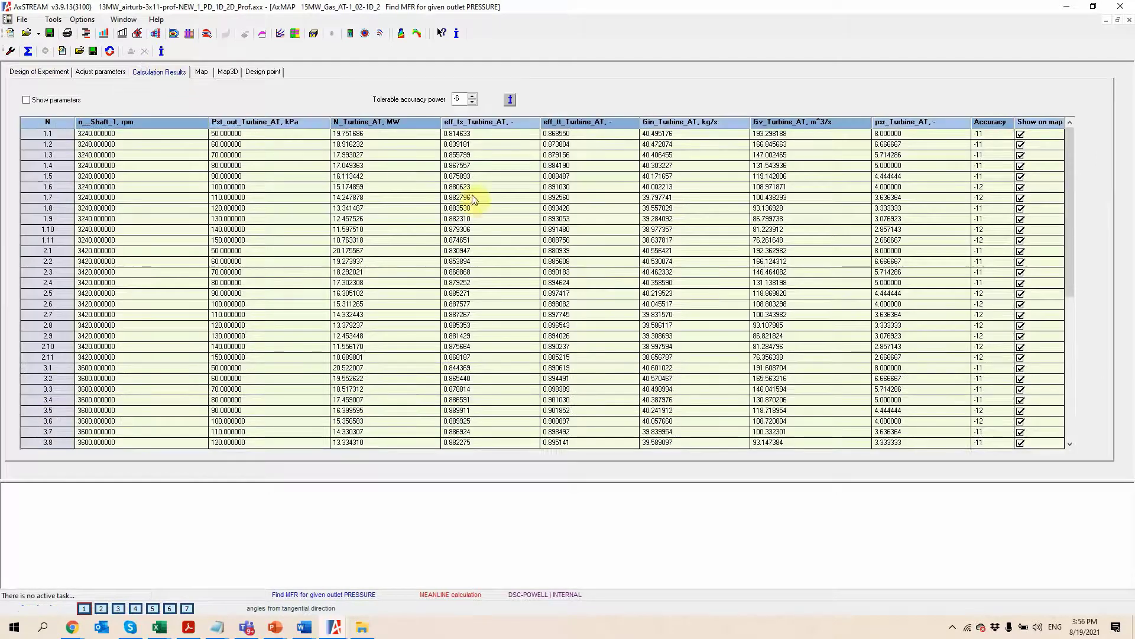
left_click(413, 213)
scroll(409, 208, "down", 10)
scroll(410, 207, "up", 10)
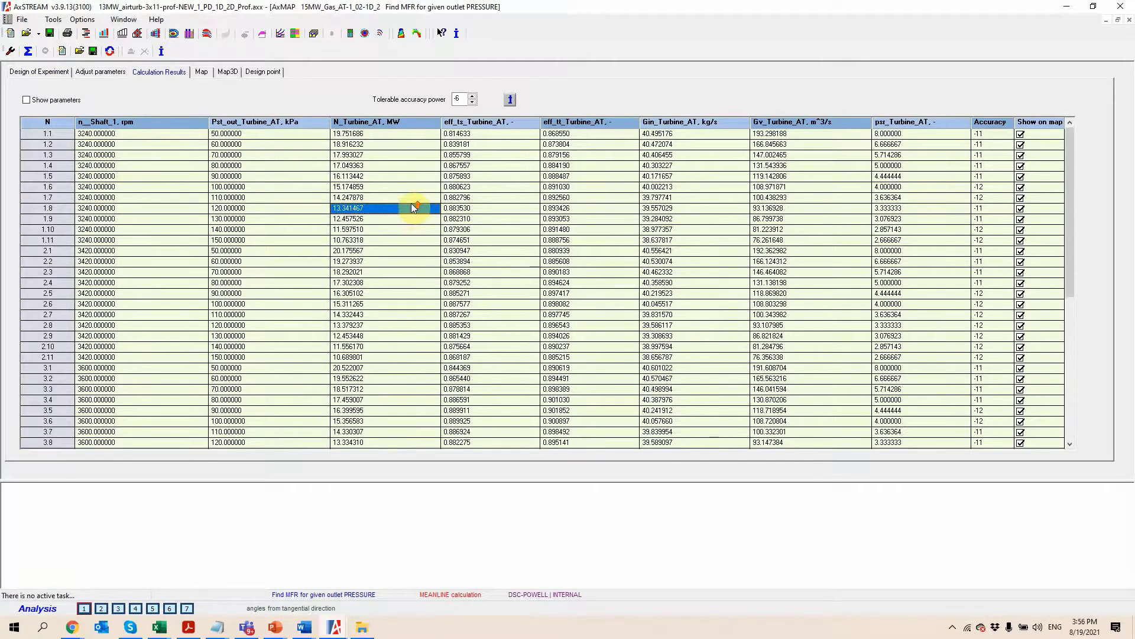
Step: Display the Map tab's total-to-static efficiency versus pressure ratio curves
right_click(47, 133)
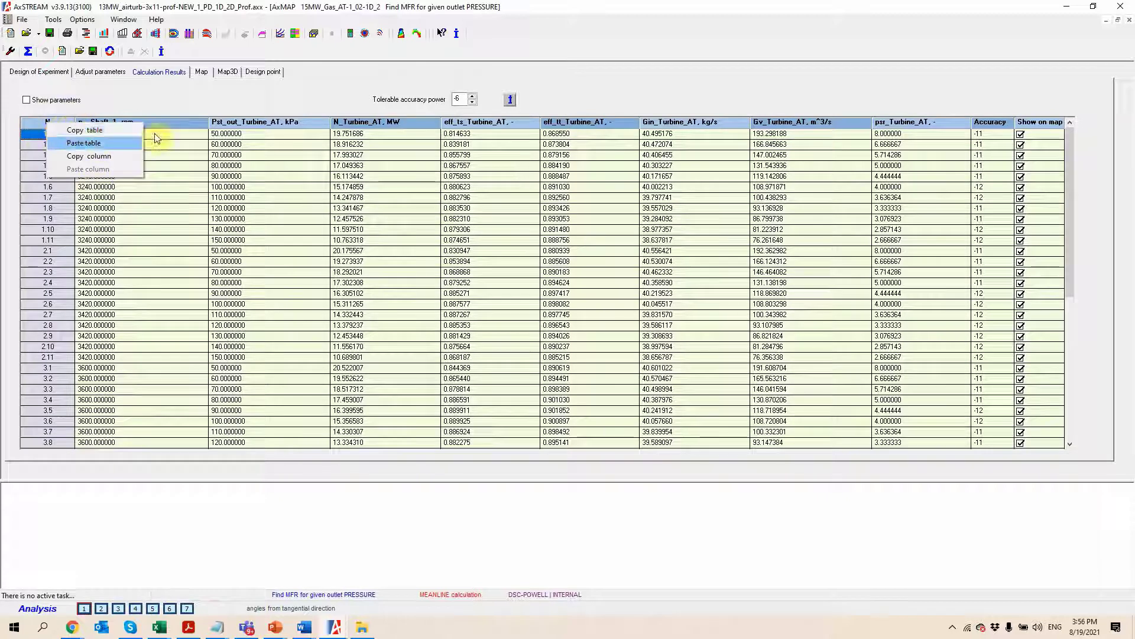
left_click(198, 116)
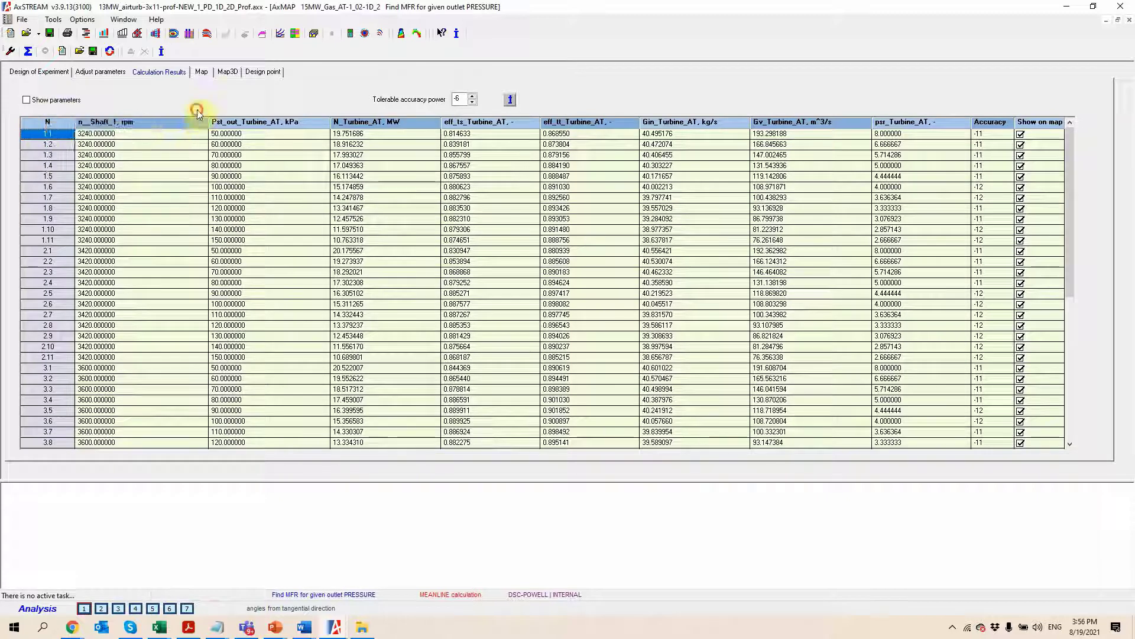
left_click(202, 72)
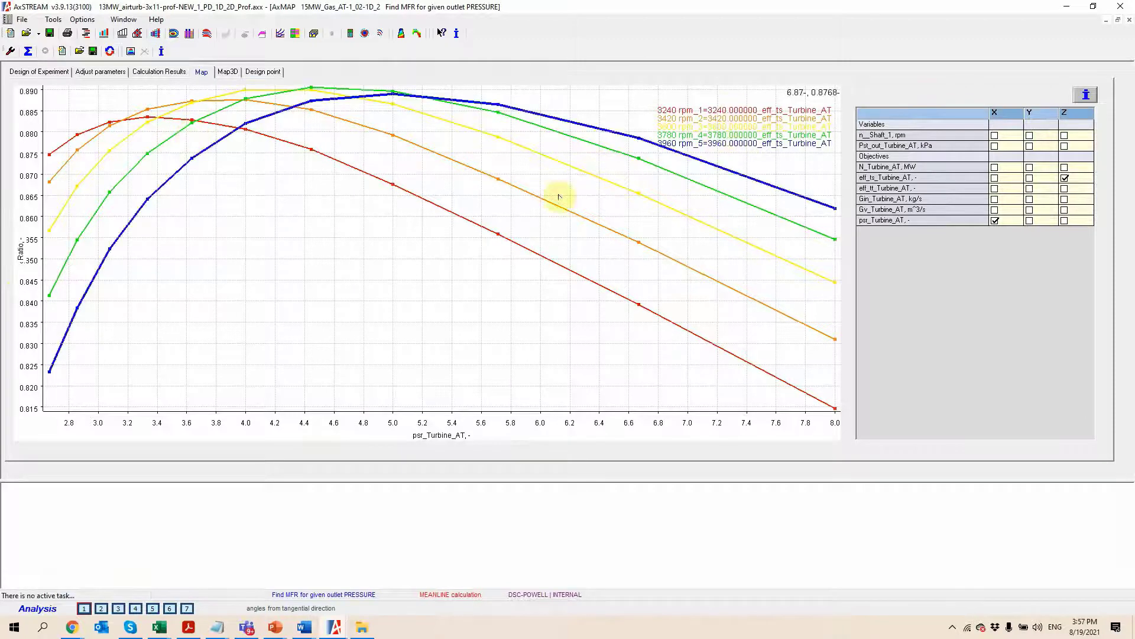
left_click(207, 34)
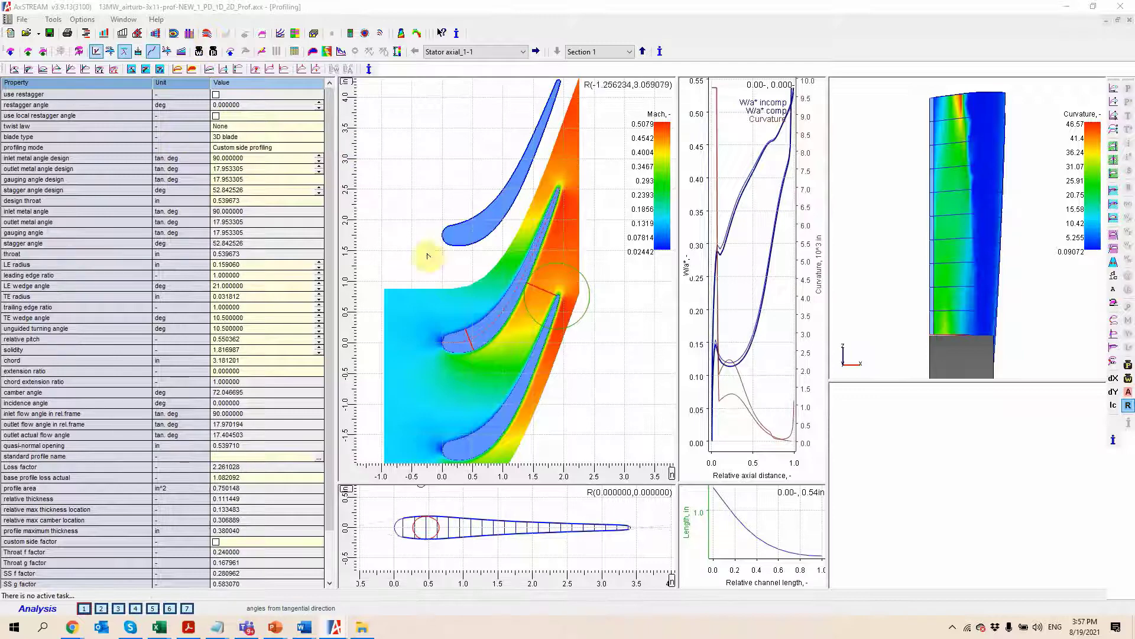
left_click(414, 315)
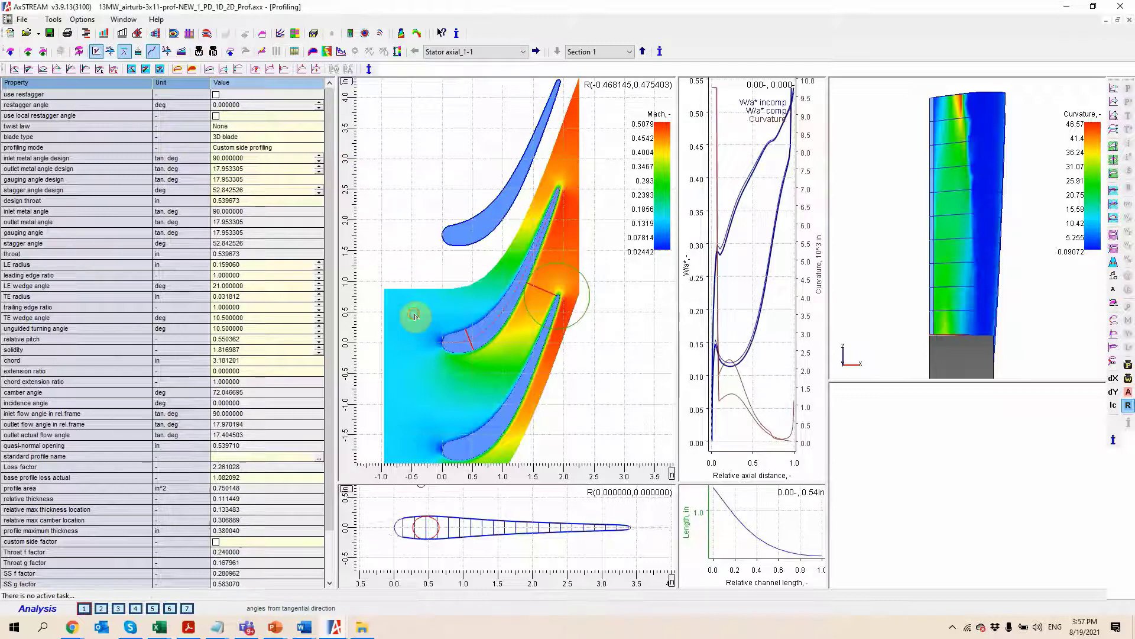
scroll(414, 316, "down", 1)
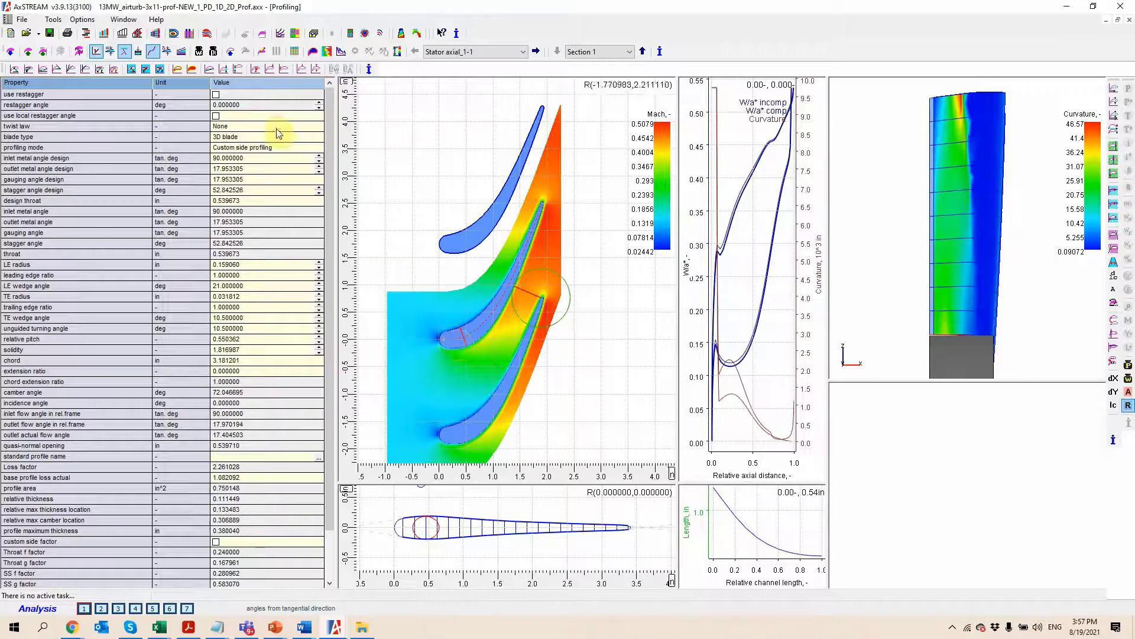
left_click(451, 53)
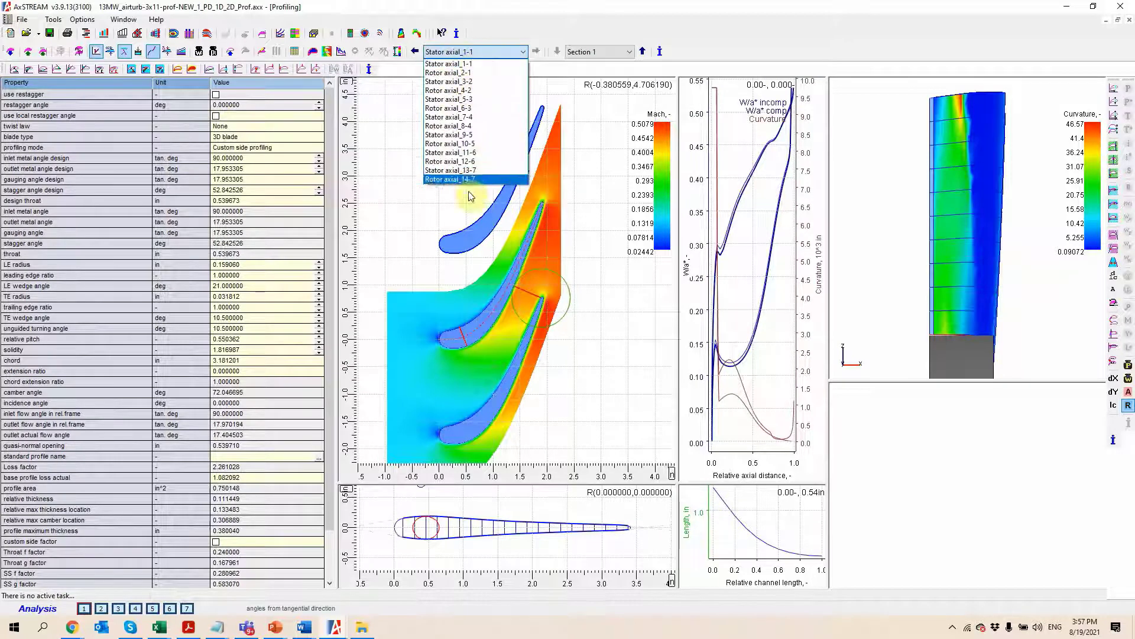
left_click(592, 53)
left_click(591, 52)
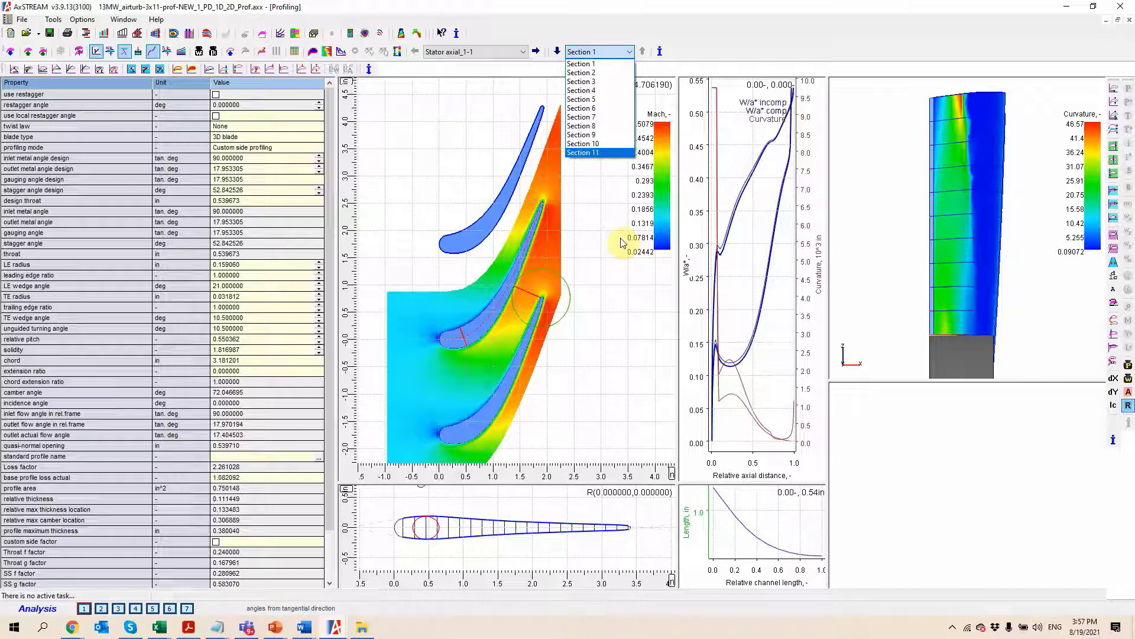
left_click(609, 240)
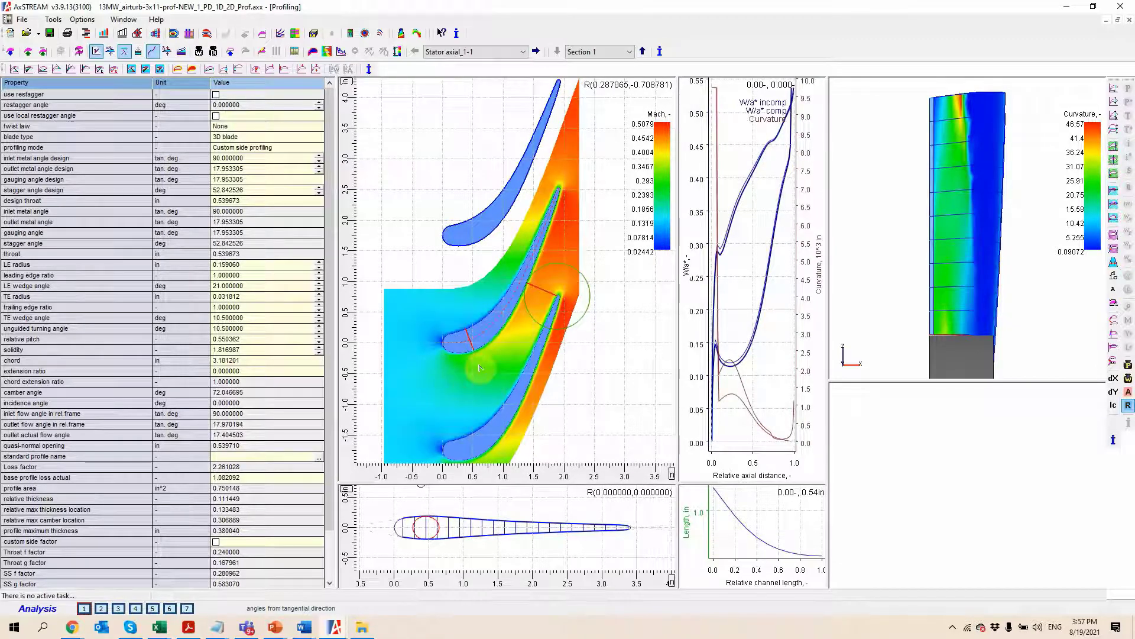
Step: Change the stator's inlet metal angle design to 75, then to 105 degrees, and widen the 3D blade view
left_click(262, 52)
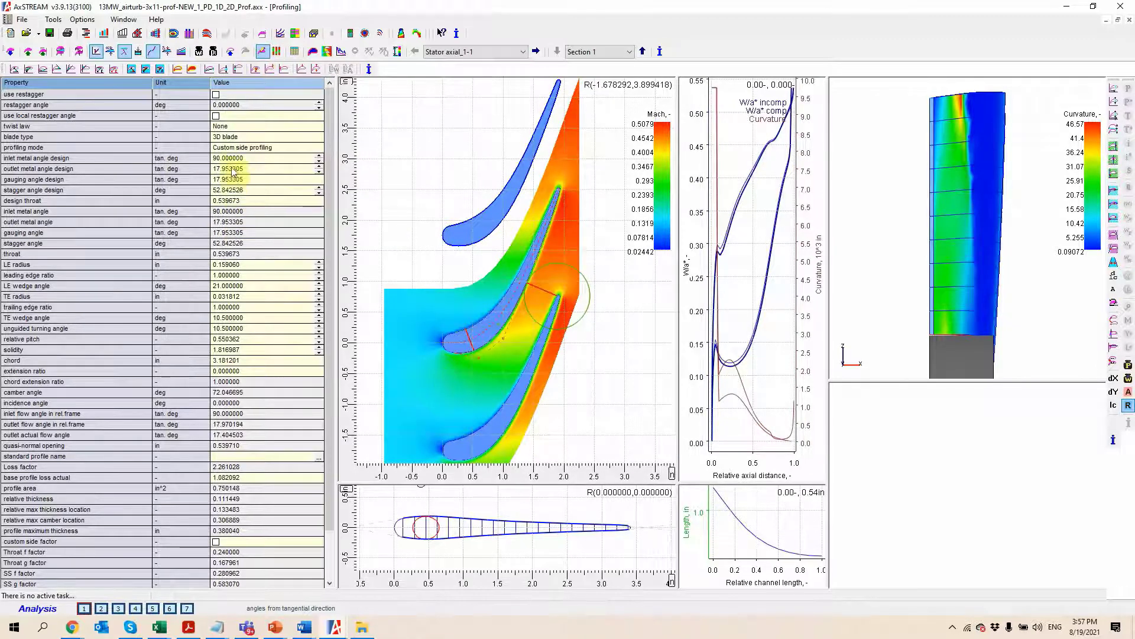
type("75")
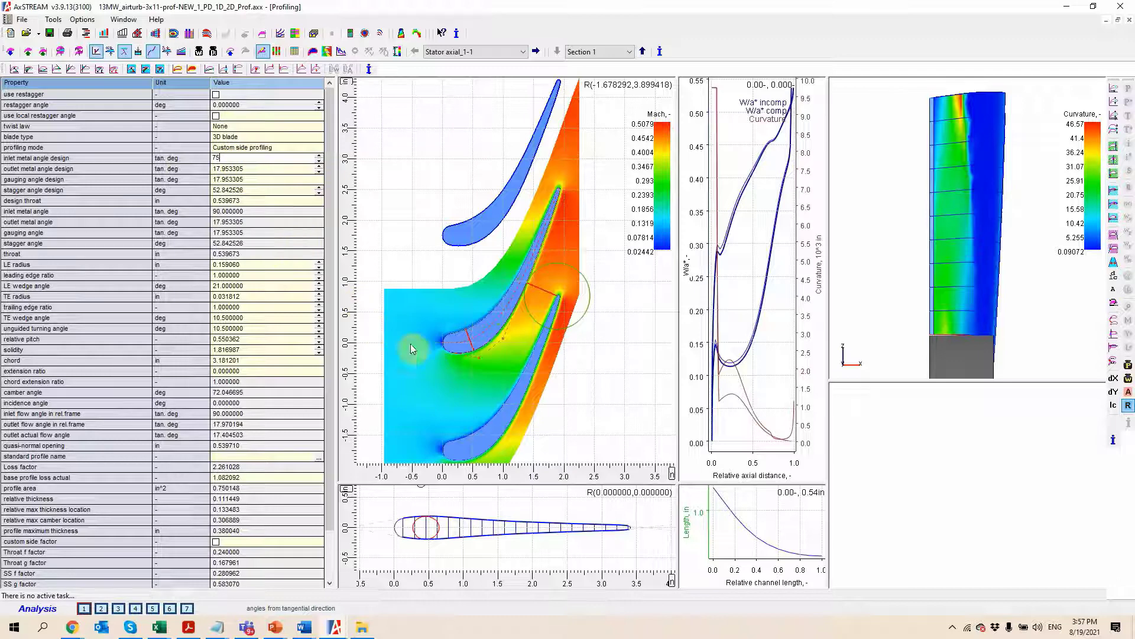
key("Return")
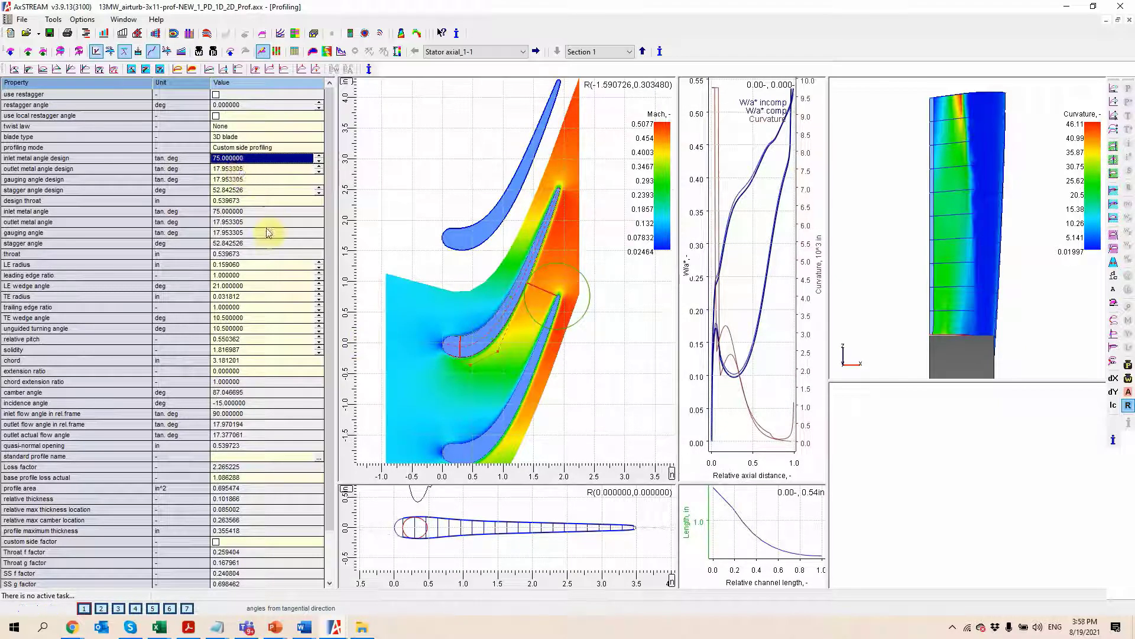
type("105")
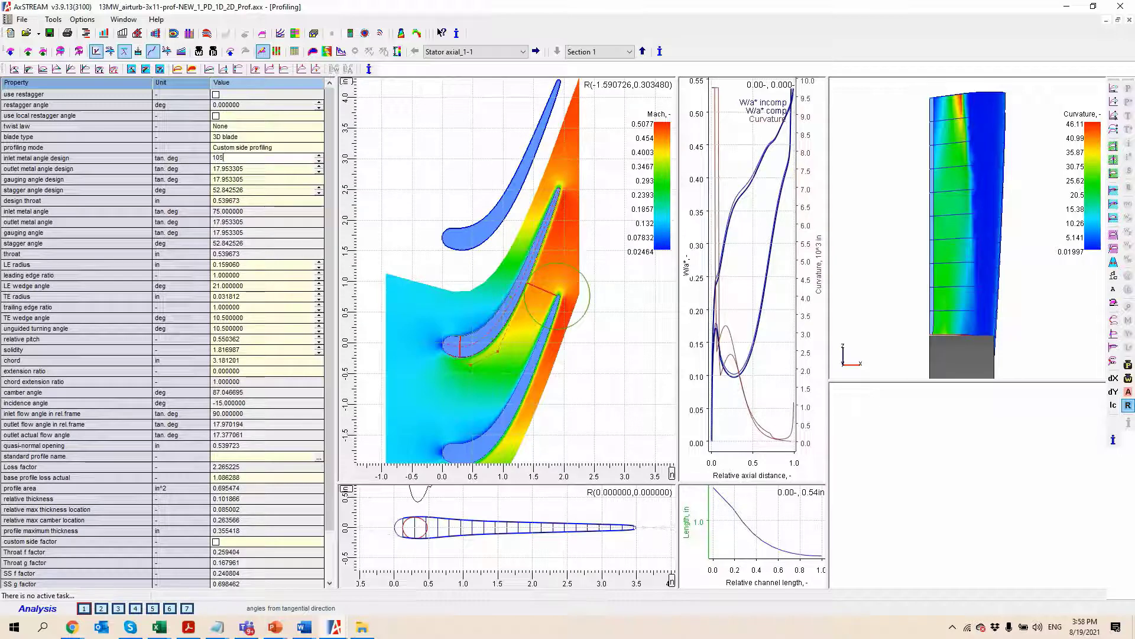
key("Return")
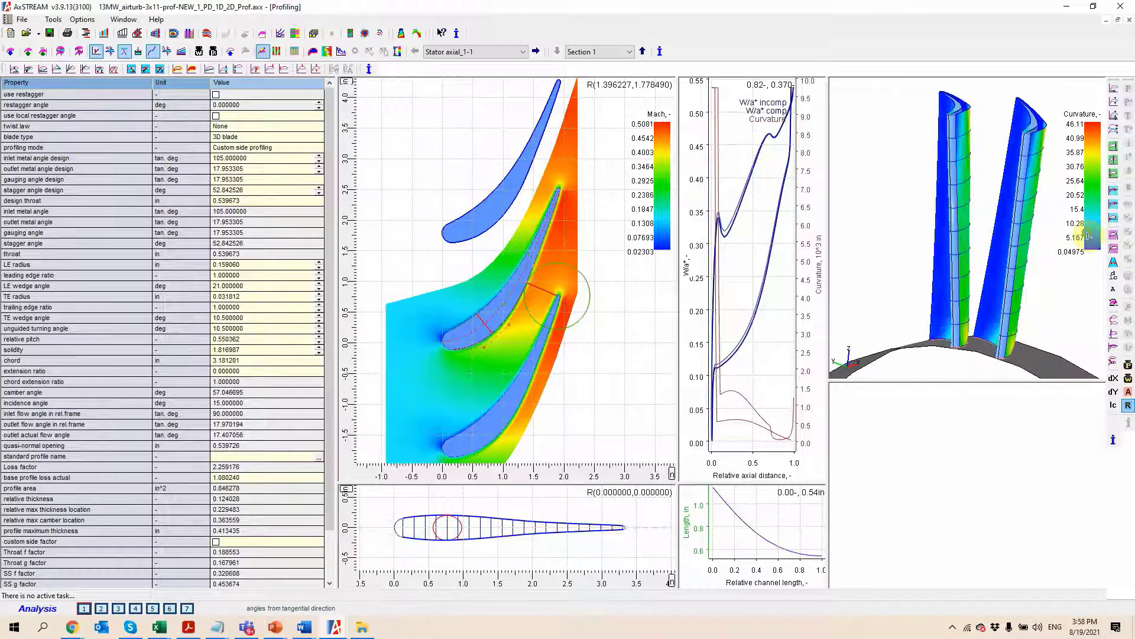
left_click_drag(660, 214, 616, 215)
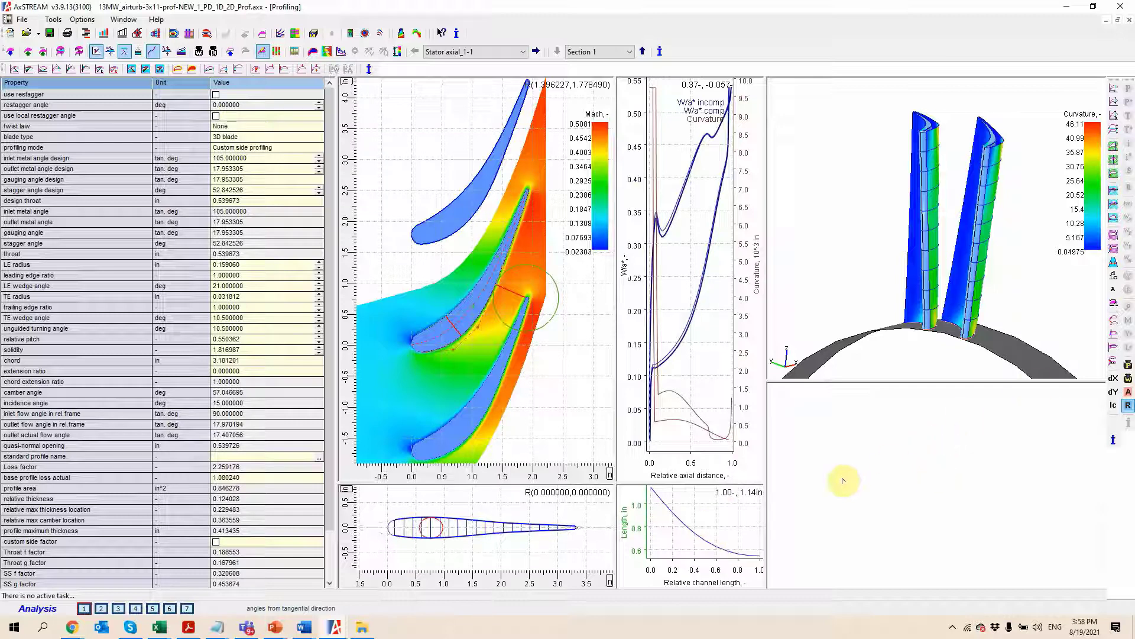
Step: Plot blade angles versus relative blade height, adding the stgr_d, w1 and w2 curves
left_click(15, 69)
left_click(42, 69)
left_click(57, 69)
left_click(71, 69)
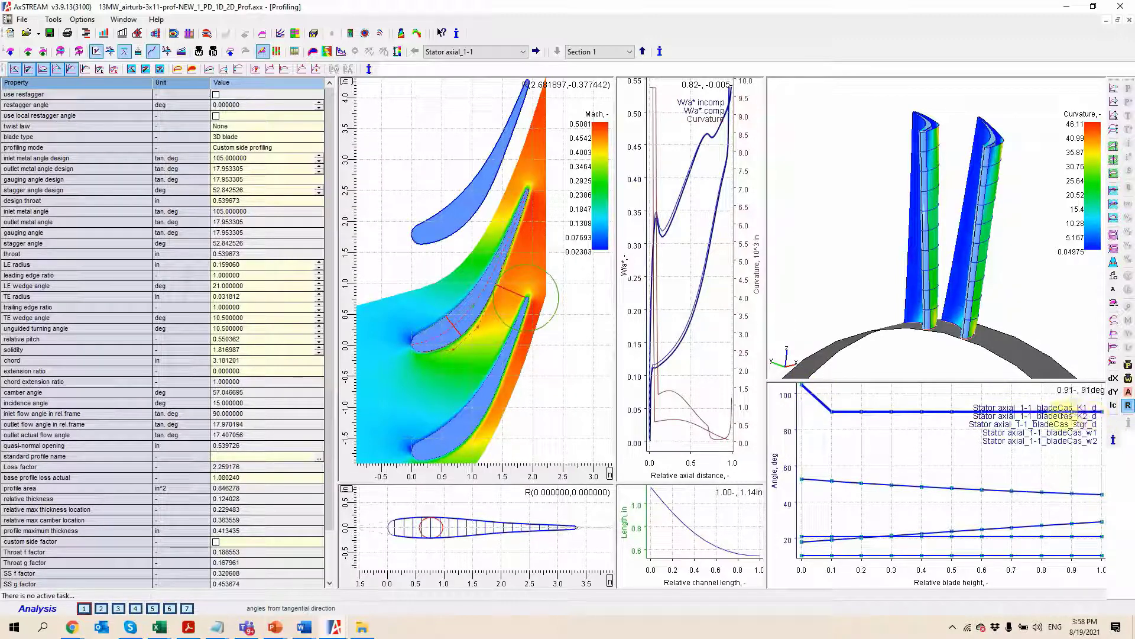
Step: Drag the K1_d curve's hub point down to about 87° and apply it, bringing the inlet angle near 90°
left_click(802, 387)
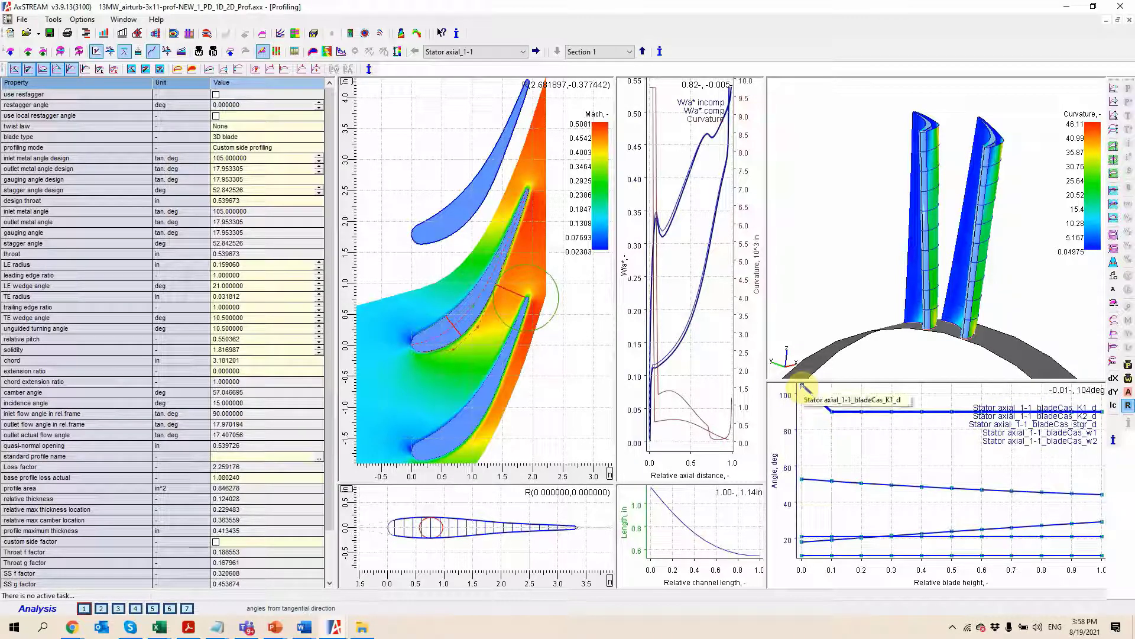
left_click(109, 156)
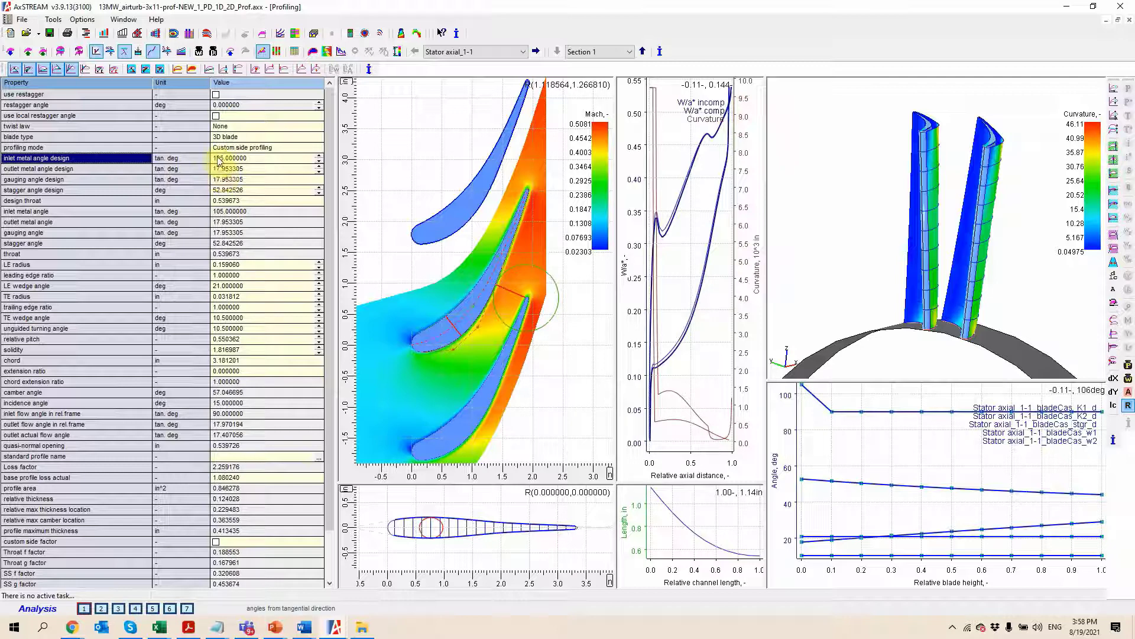
left_click_drag(801, 385, 806, 418)
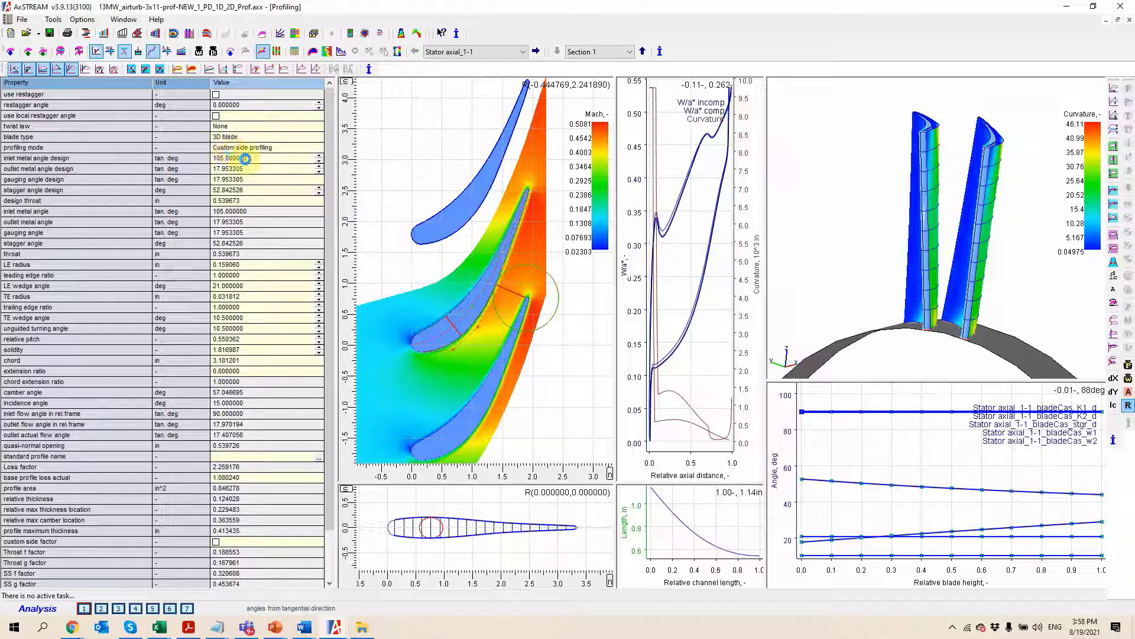
left_click(858, 419)
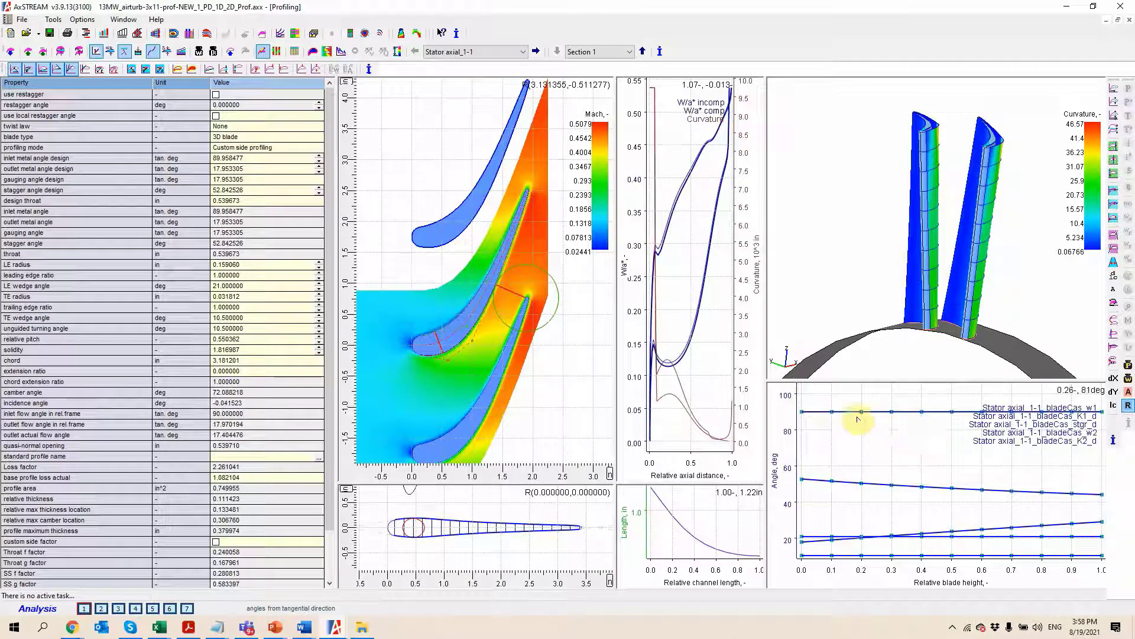
left_click_drag(1000, 287, 1081, 301)
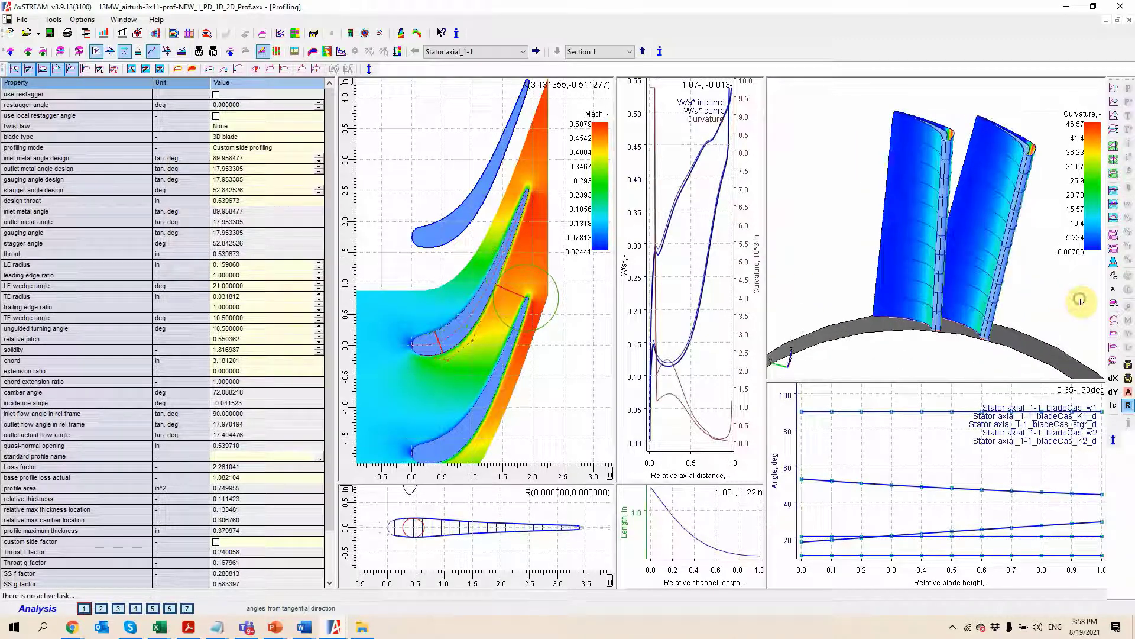
Step: Create a new AxCFD project with only Stator axial_1-1 and Rotor axial_2-1 selected as domains
left_click(417, 36)
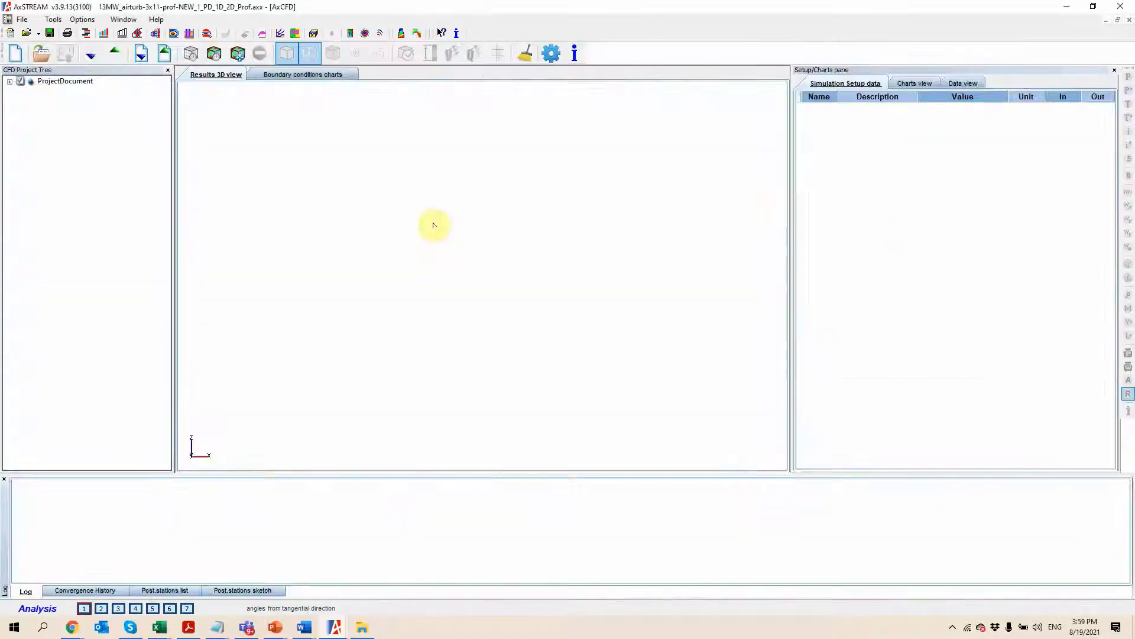
left_click(15, 53)
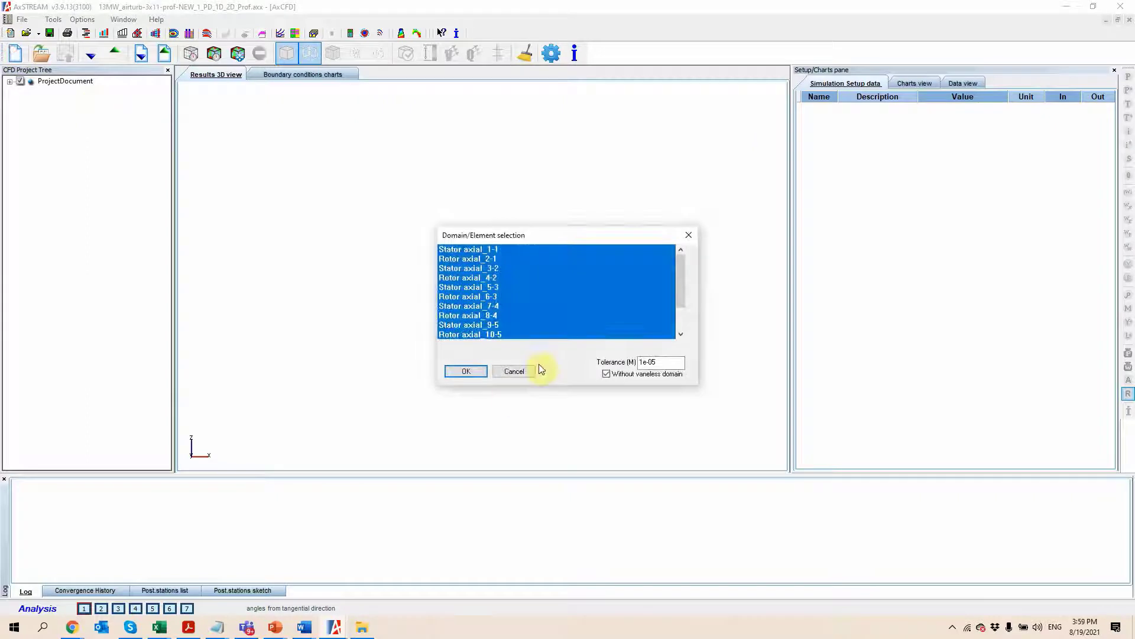
left_click(499, 277)
left_click_drag(498, 277, 498, 251)
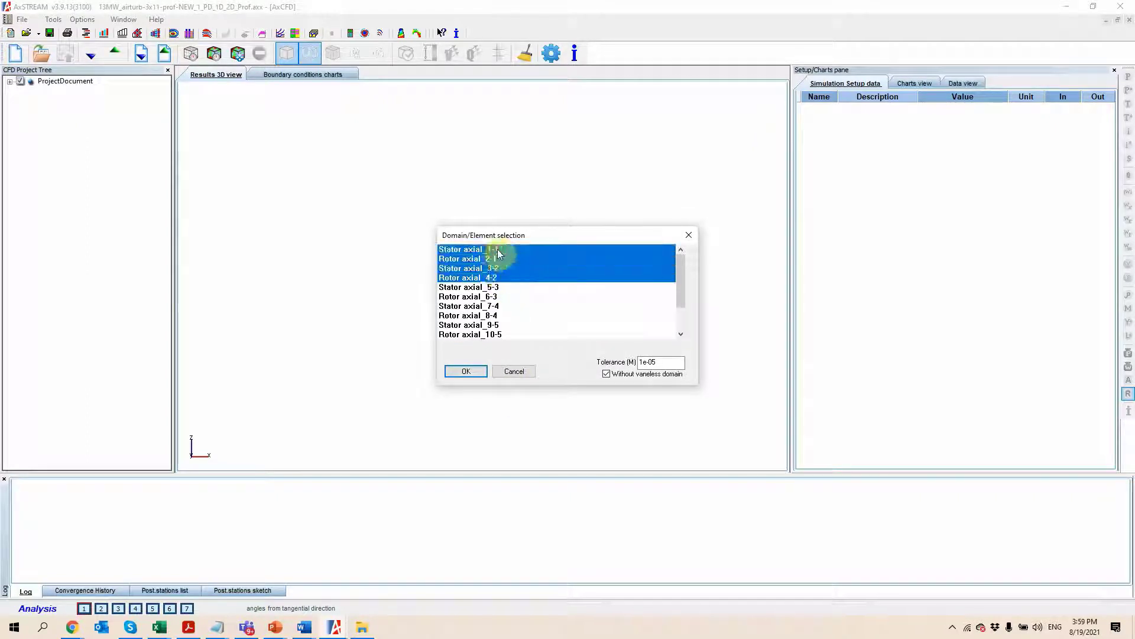
left_click(497, 251)
left_click(497, 259, "shift")
key("Return")
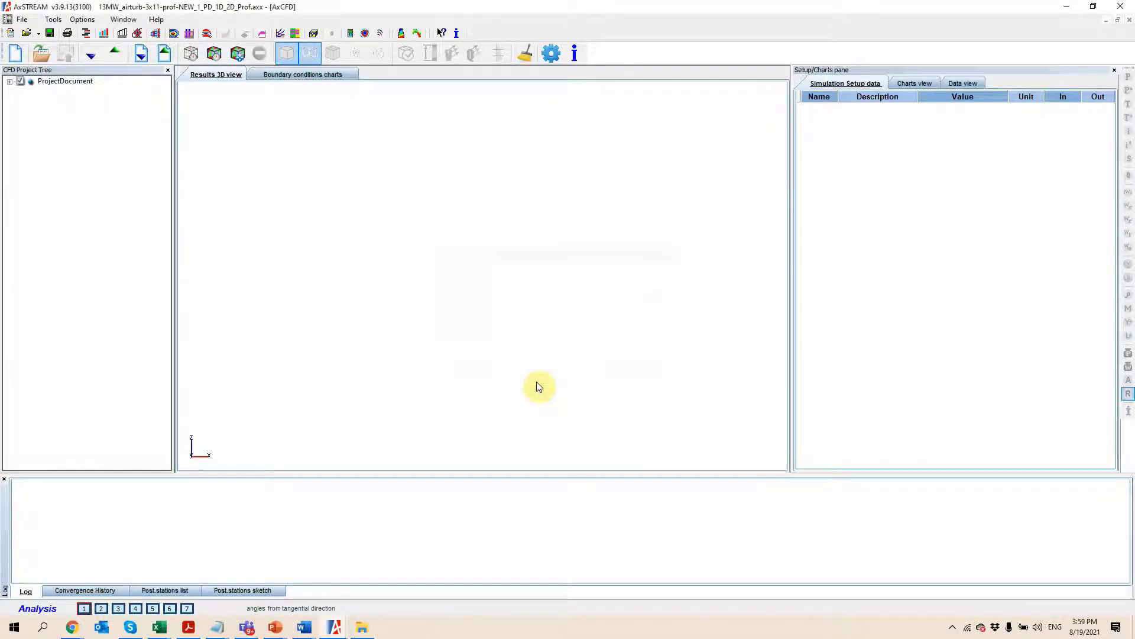
Step: Expand the Turbine_AT tree and review the stator's setup, including 37 blades and clearance values
left_click_drag(348, 223, 491, 299)
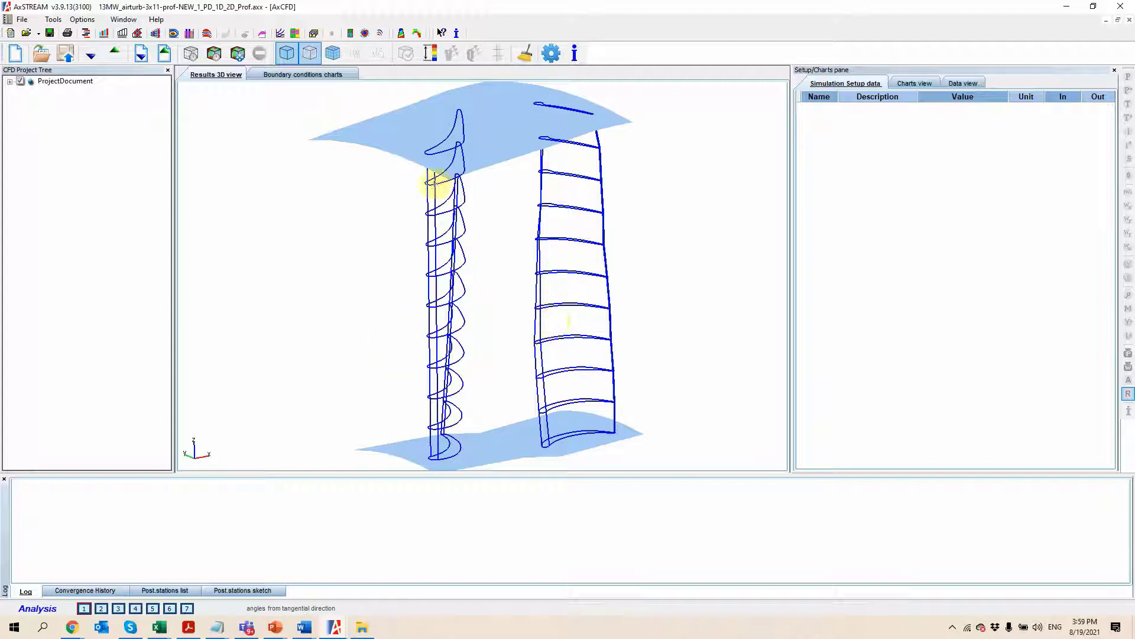
left_click(10, 81)
left_click(21, 92)
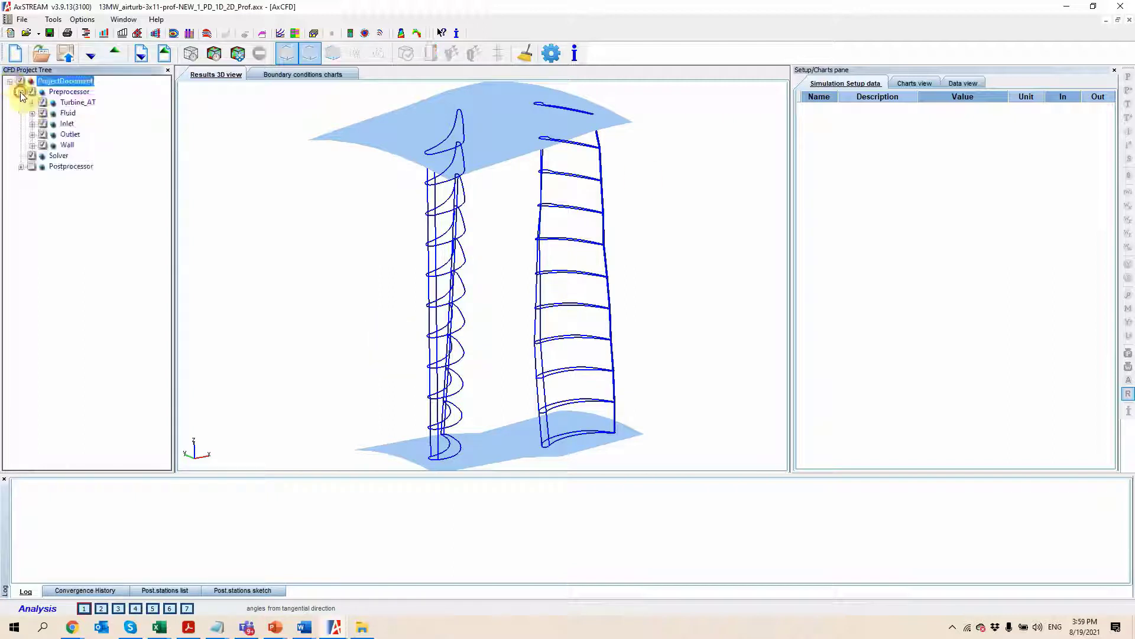
left_click(31, 103)
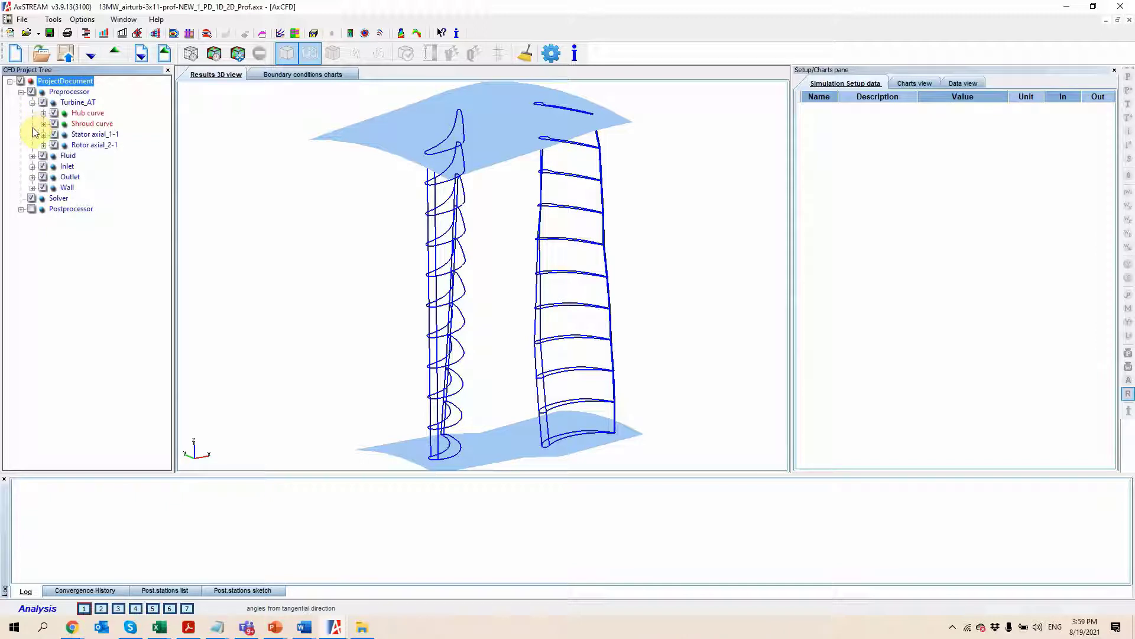
left_click(43, 135)
left_click(44, 167)
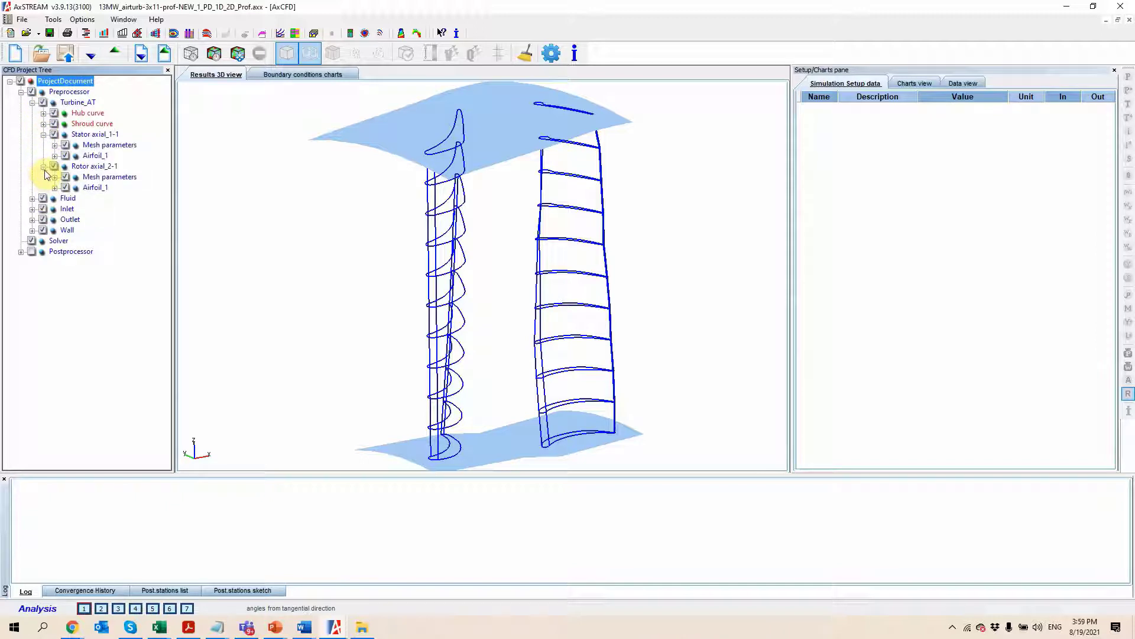
left_click(93, 136)
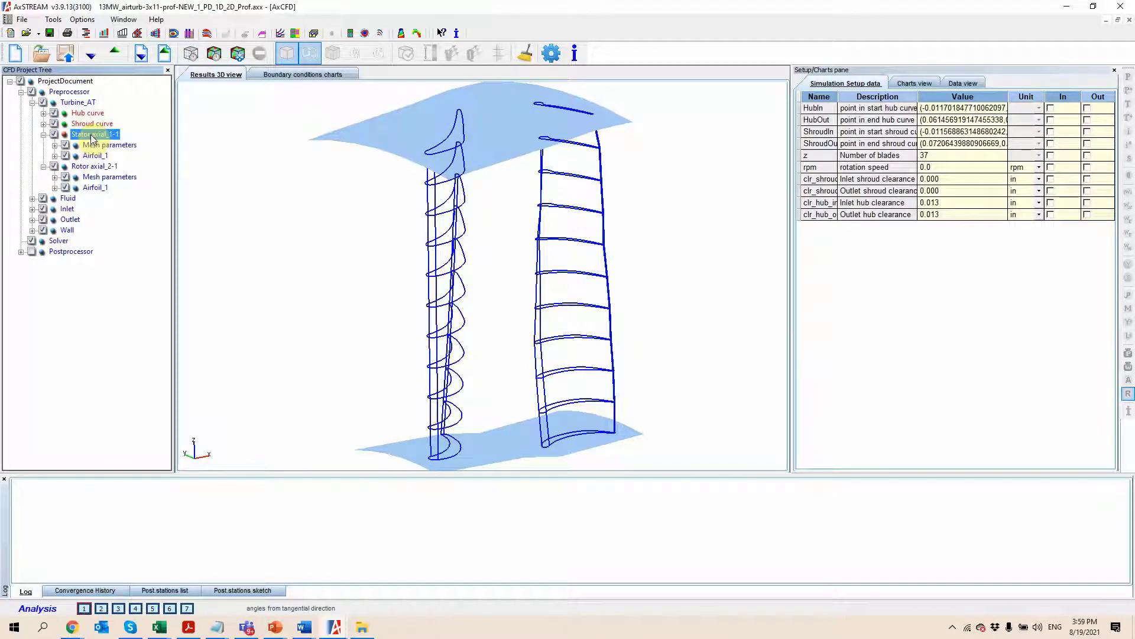
left_click(946, 155)
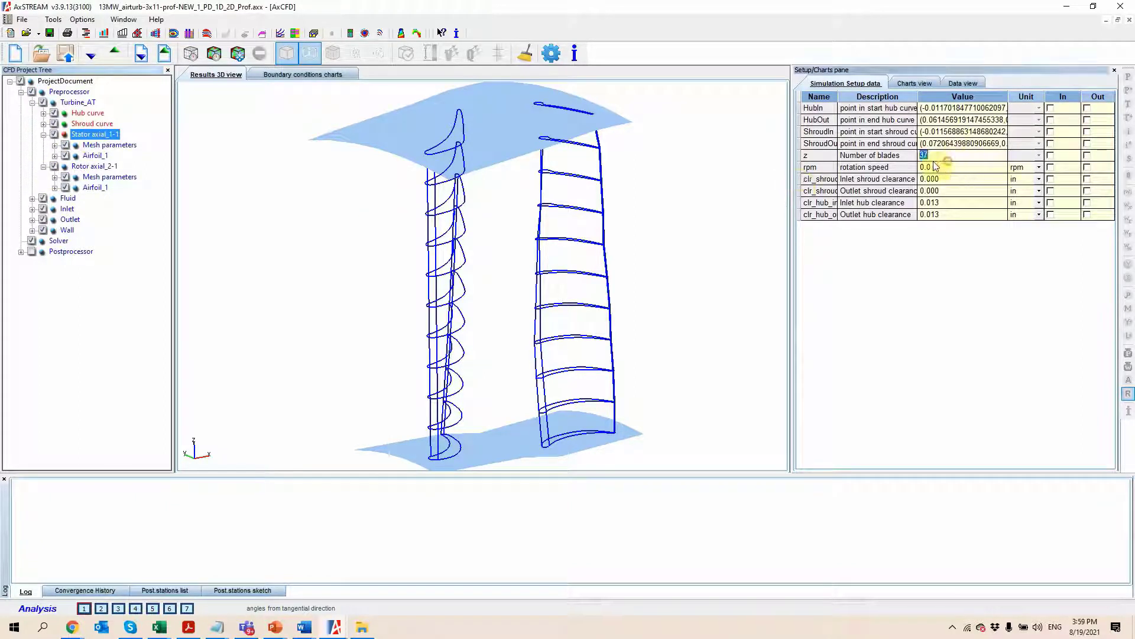
left_click_drag(953, 187, 946, 215)
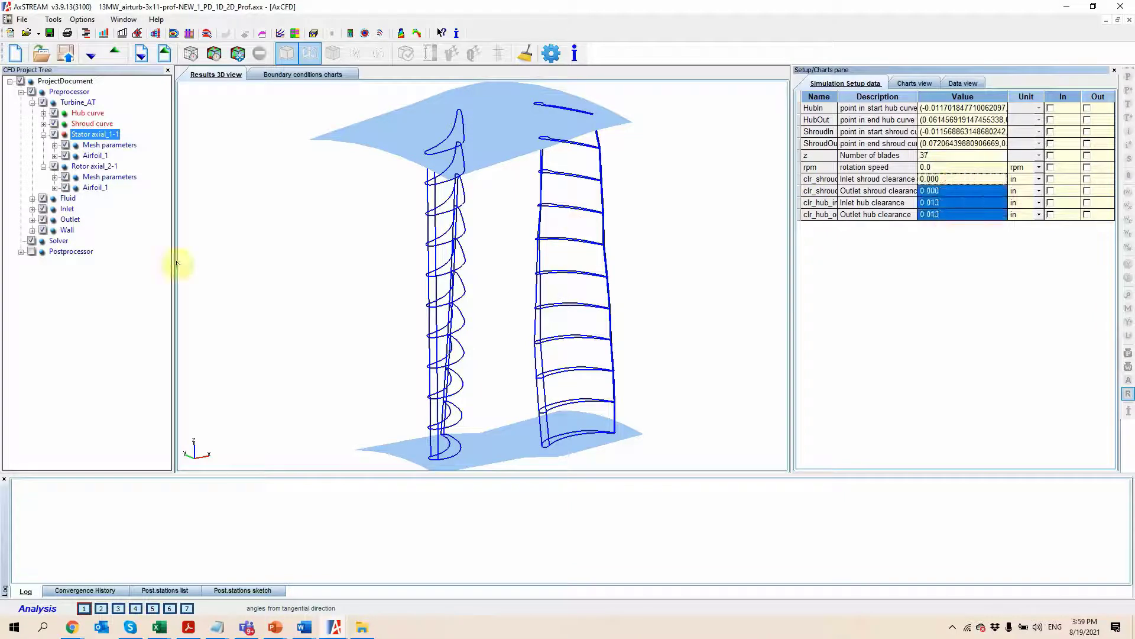
Step: Check the rotor's 6000 rpm speed and mesh parameters, then show the ideal-gas fluid properties
left_click(89, 167)
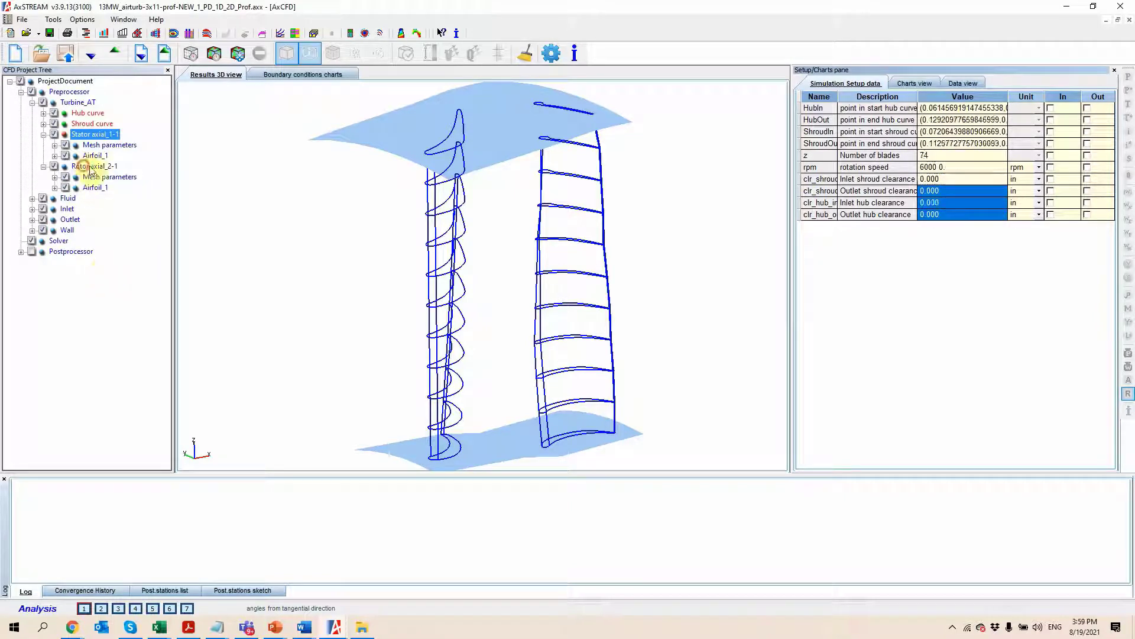
left_click(936, 167)
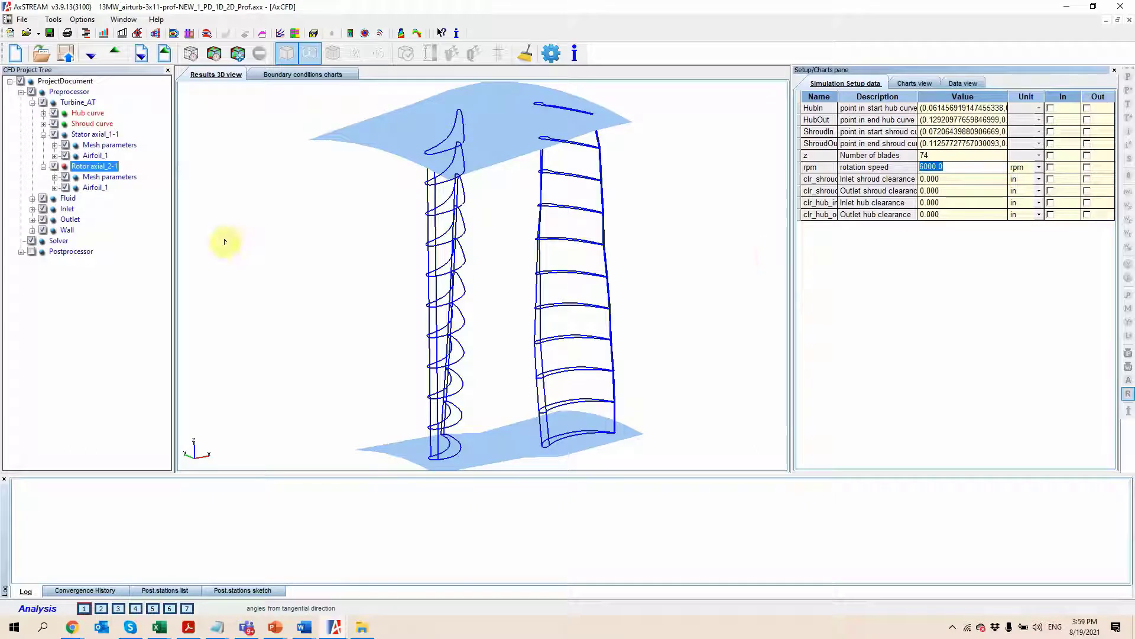
left_click(54, 176)
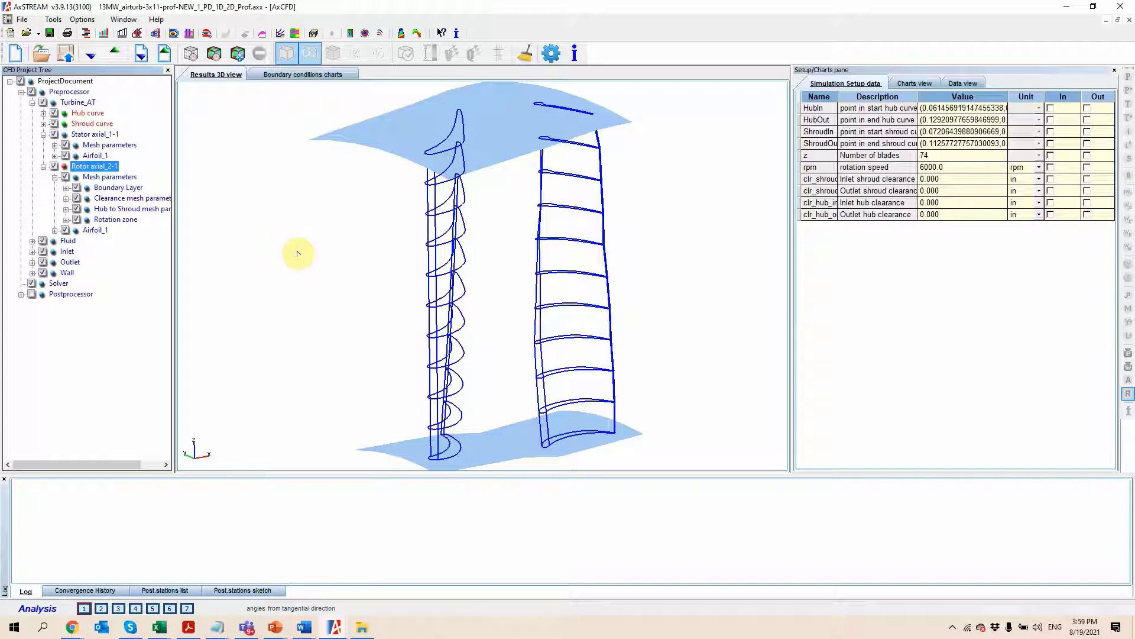
left_click(67, 241)
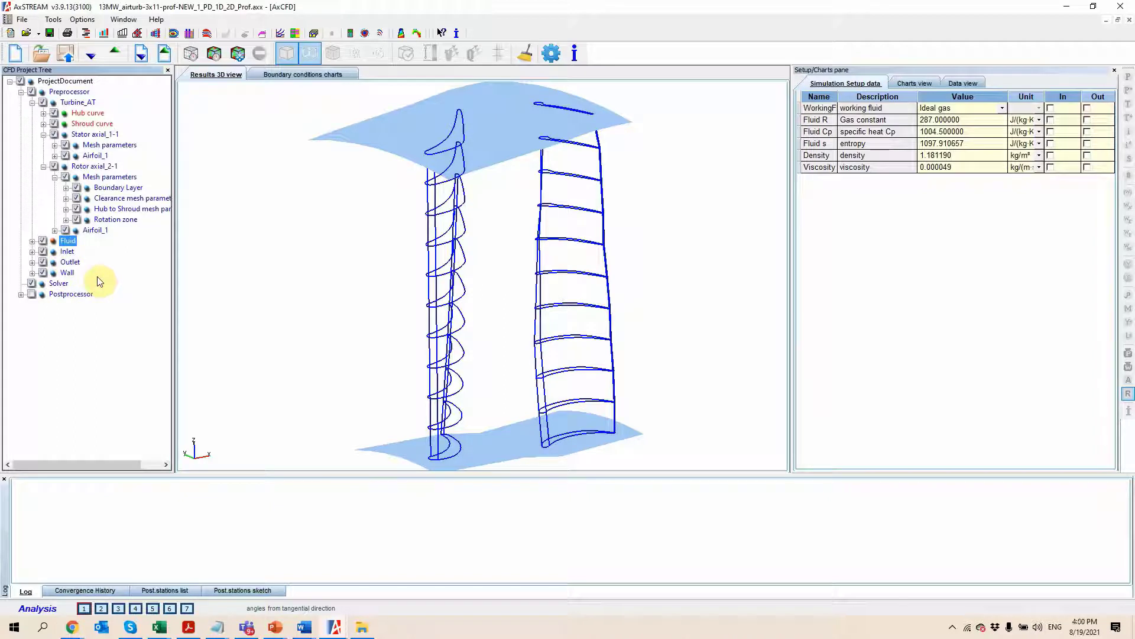
Step: Set NumStep to 10000 in the solver parameters and start the CFD solver
left_click(53, 284)
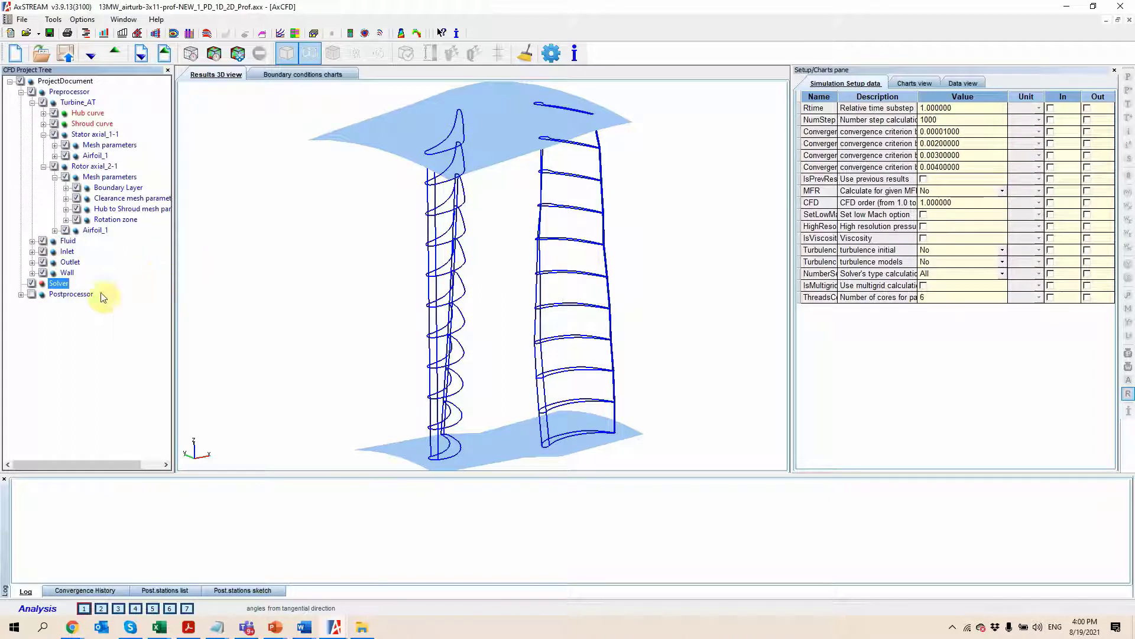
left_click(957, 121)
left_click(957, 132)
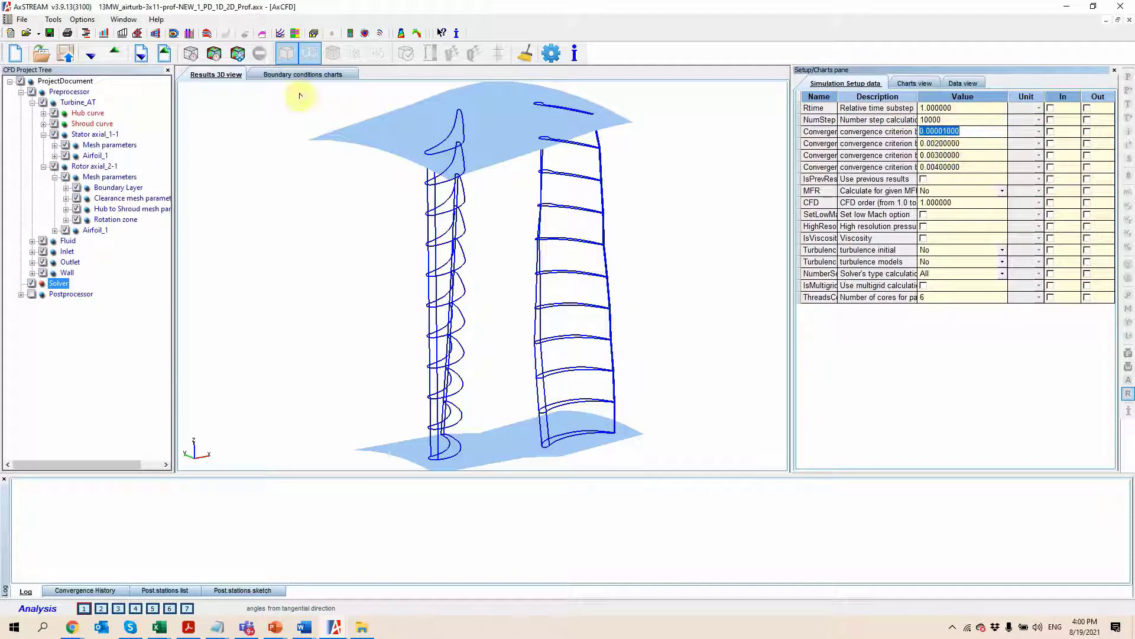
left_click(215, 54)
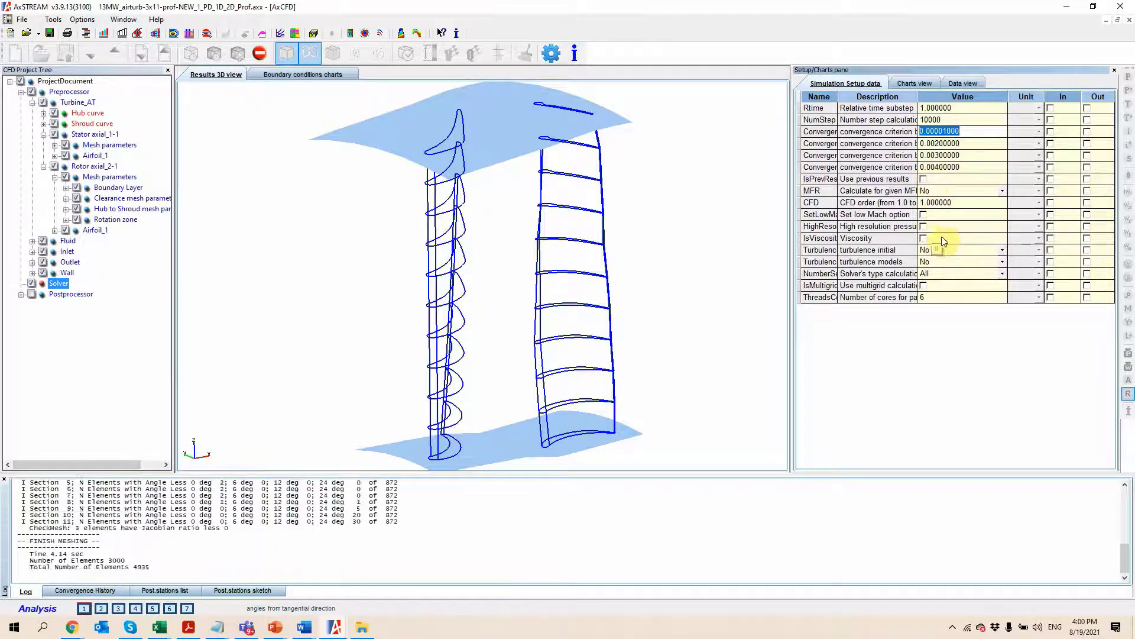
Step: Look through the turbulence model and solver type options, leaving both unchanged
left_click(1002, 262)
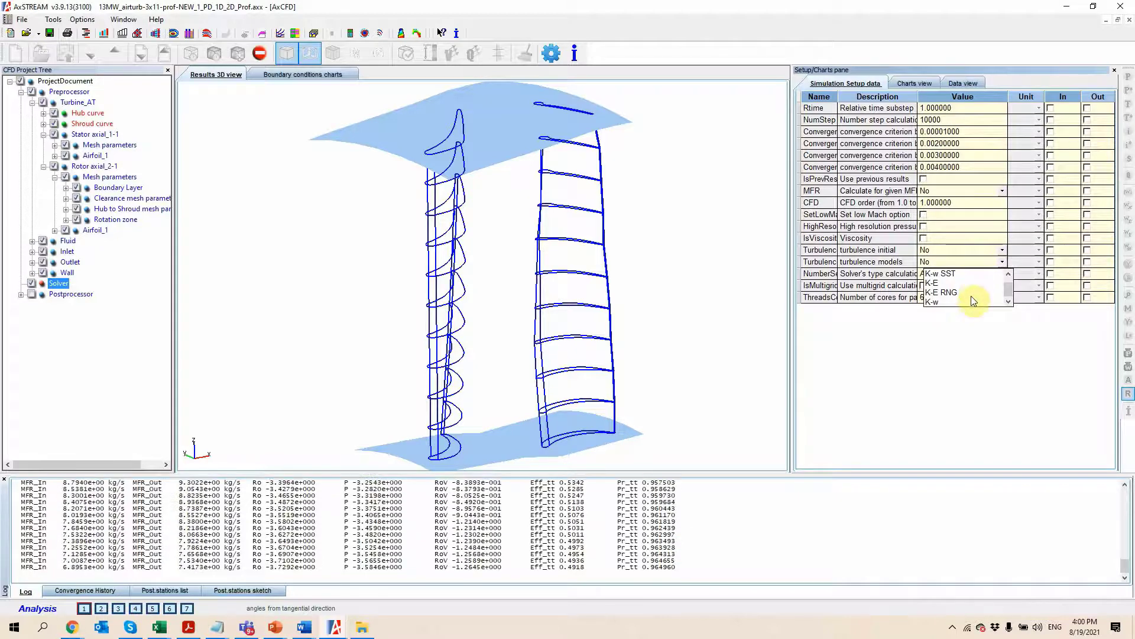
left_click(970, 362)
left_click(1003, 275)
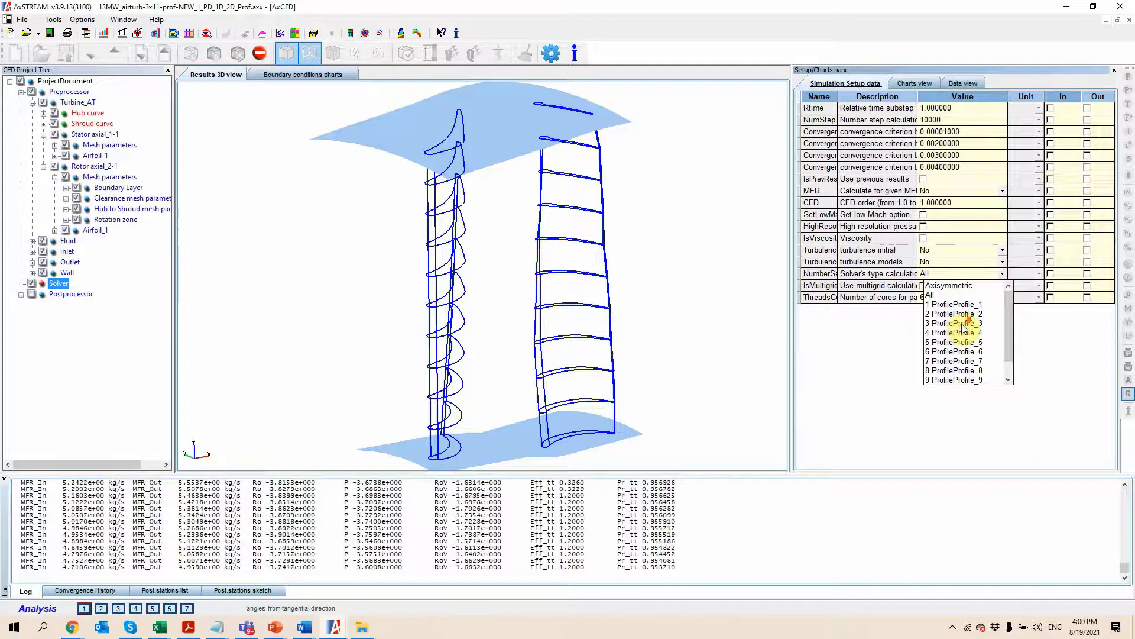
scroll(976, 343, "down", 1)
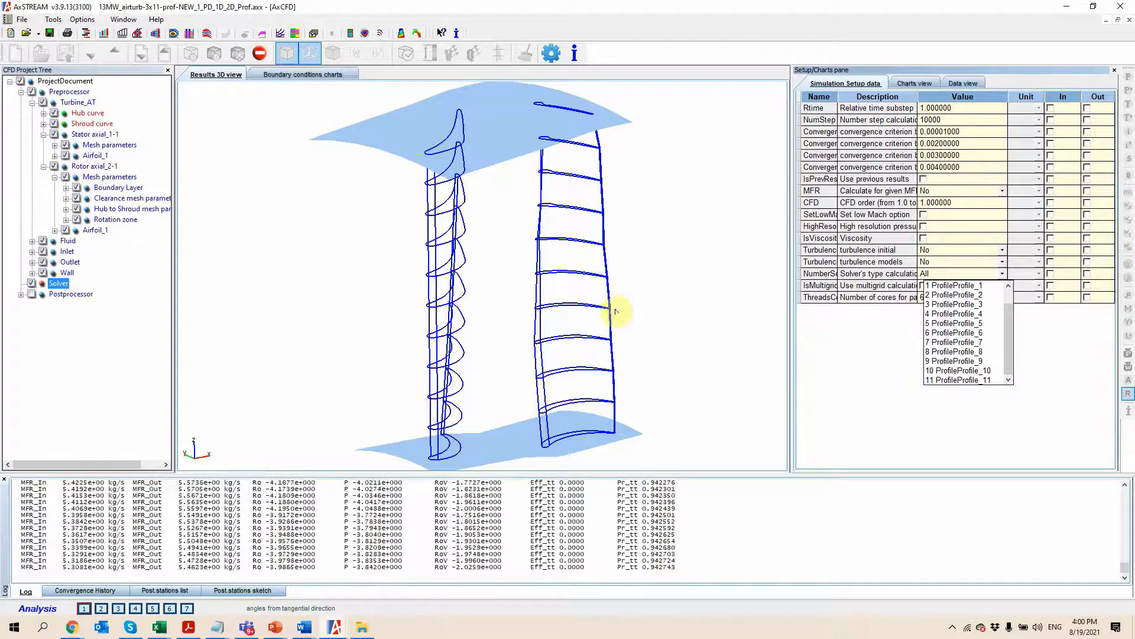
left_click(858, 357)
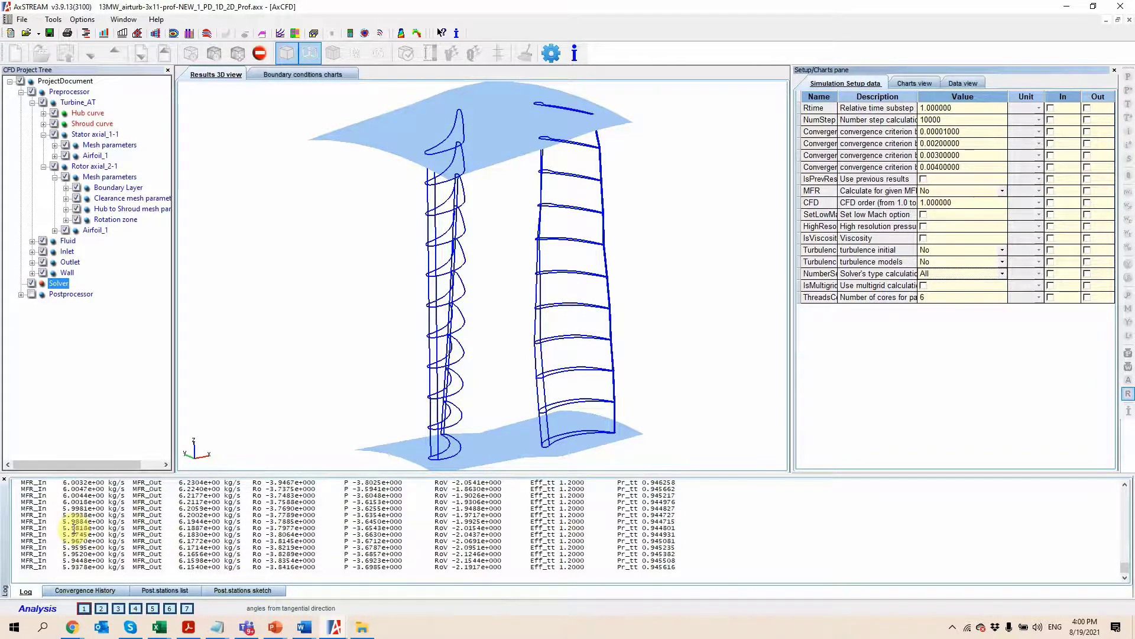
Step: Check the convergence history chart, return to the log, and stop the running solver
left_click(86, 592)
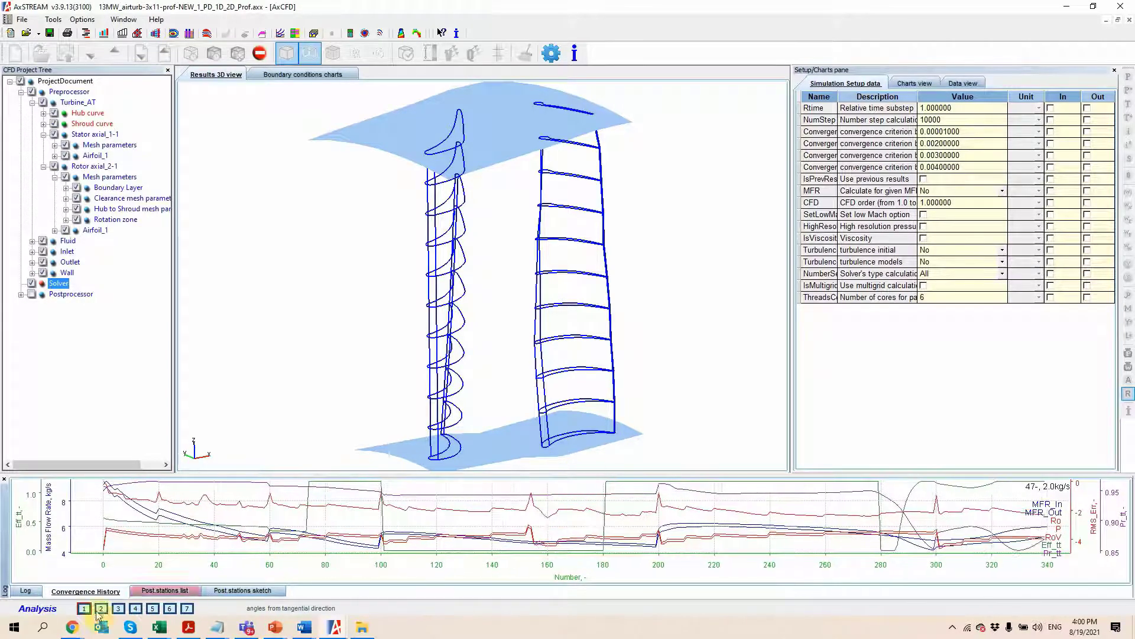
left_click(24, 591)
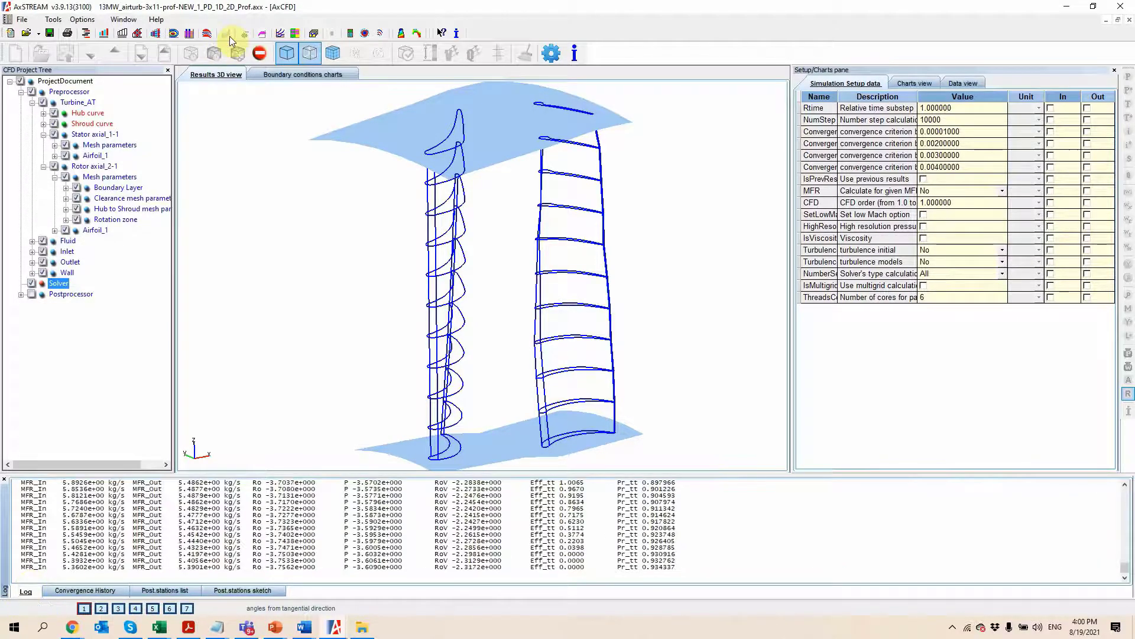
left_click(259, 53)
Step: Confirm stopping and read the report: 4392 steps, inlet and outlet mass flow, 1.275 MW power
left_click(516, 337)
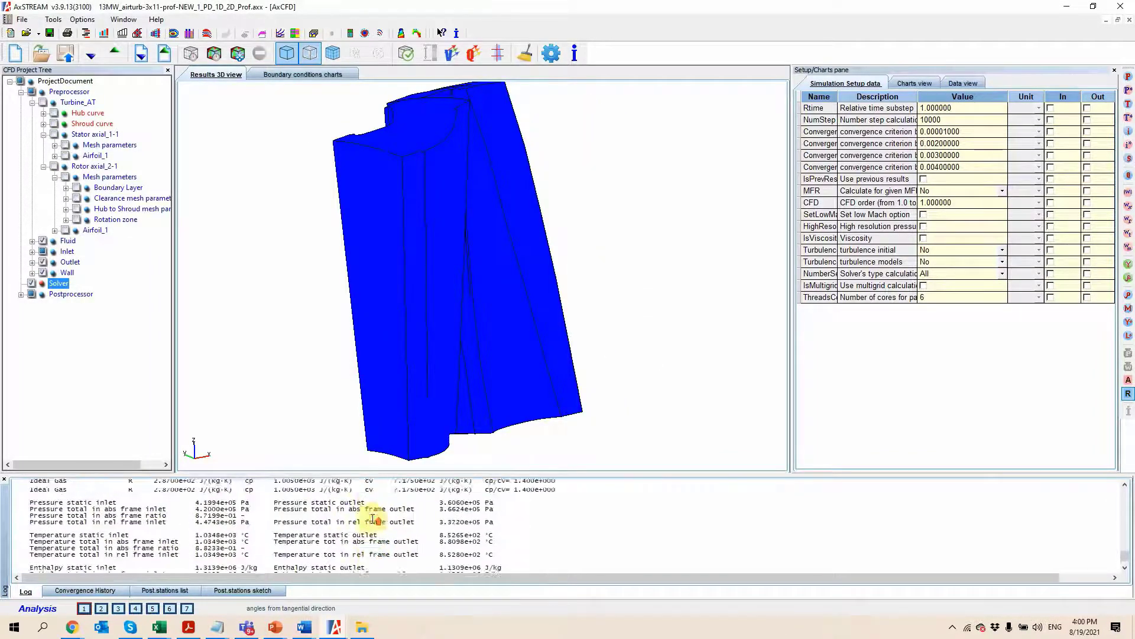
scroll(373, 517, "up", 5)
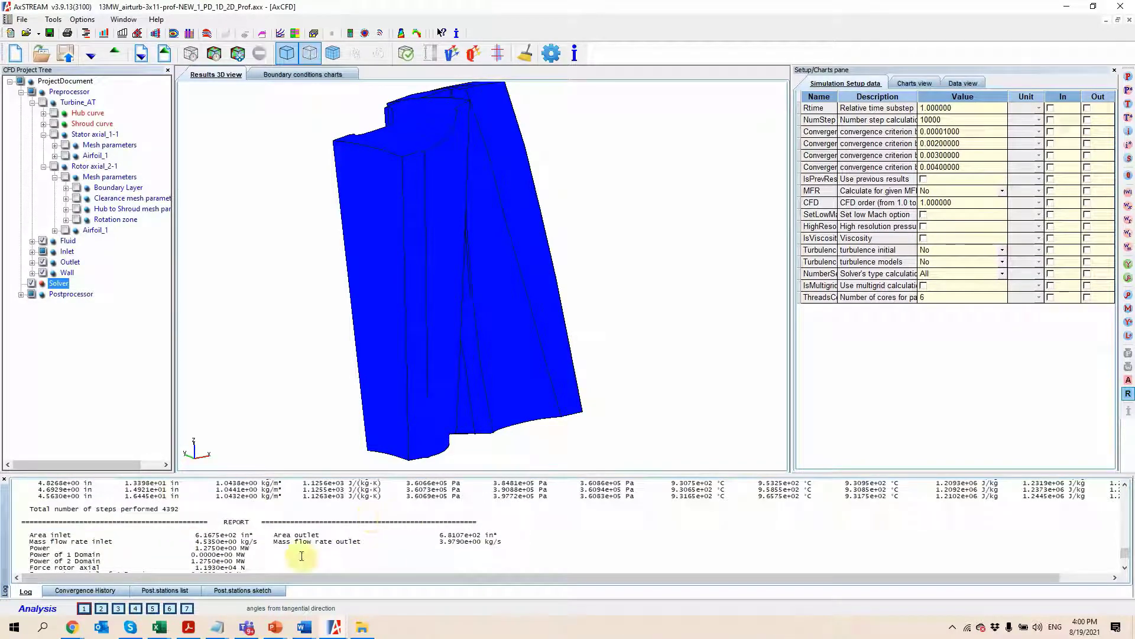
left_click_drag(187, 541, 520, 542)
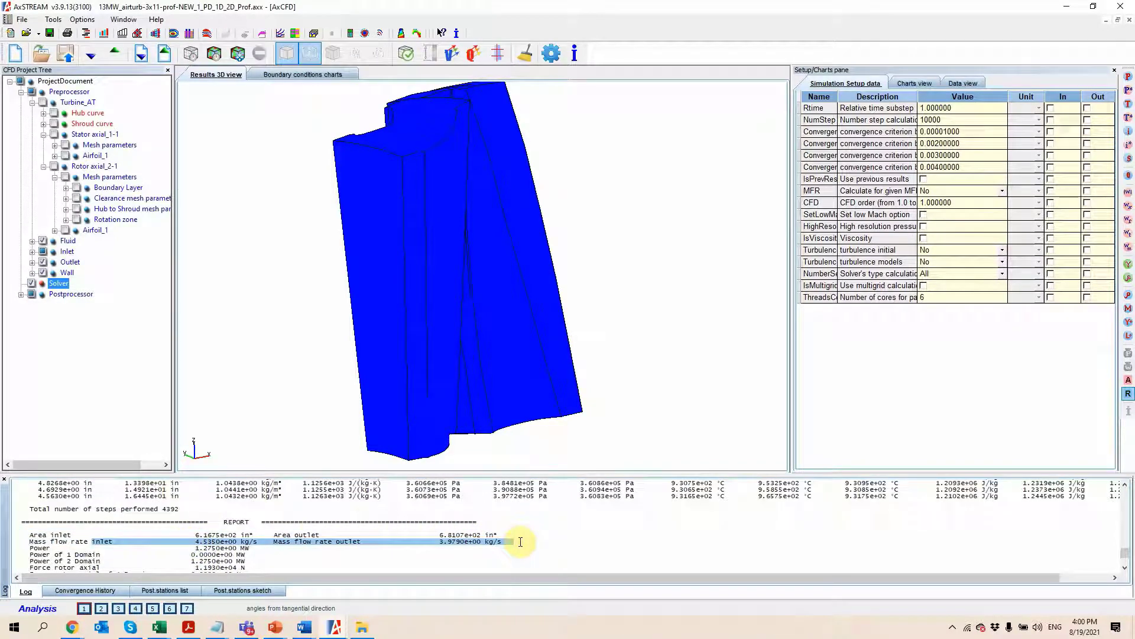
left_click(196, 547)
scroll(268, 542, "down", 6)
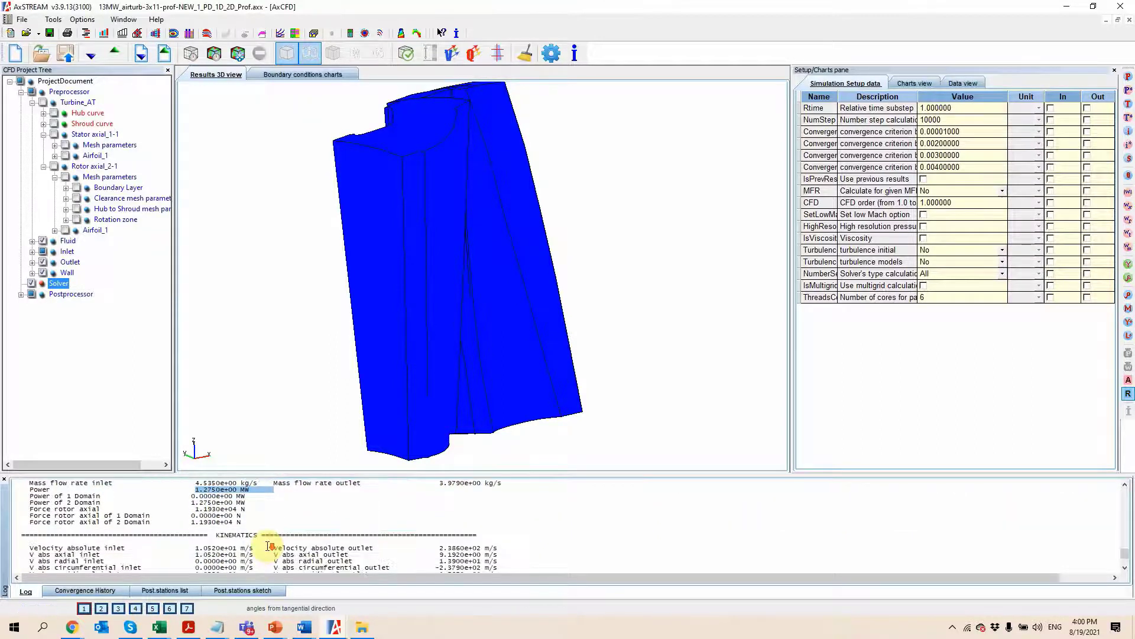
scroll(247, 522, "up", 2)
scroll(236, 515, "down", 10)
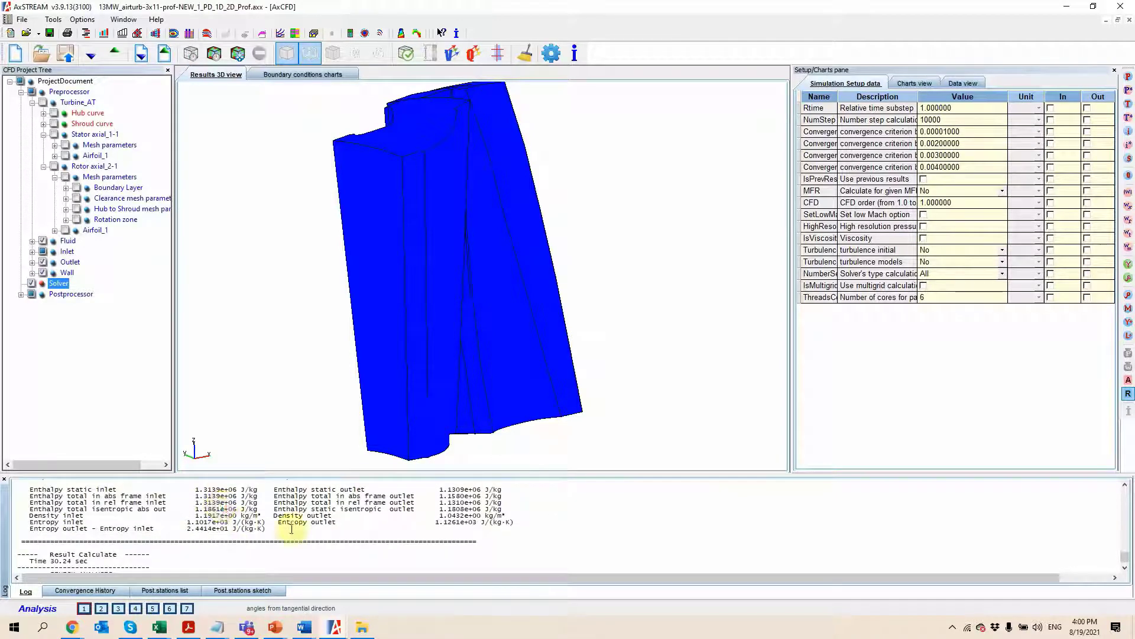
left_click_drag(445, 457, 473, 307)
scroll(428, 289, "down", 2)
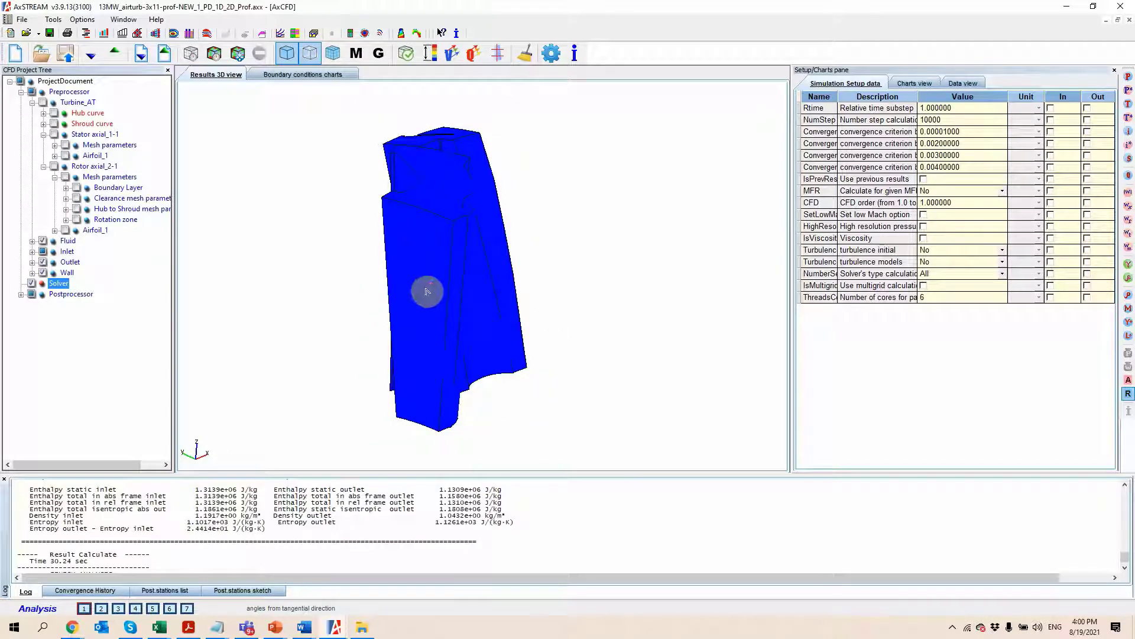
left_click(333, 59)
left_click_drag(363, 186, 460, 227)
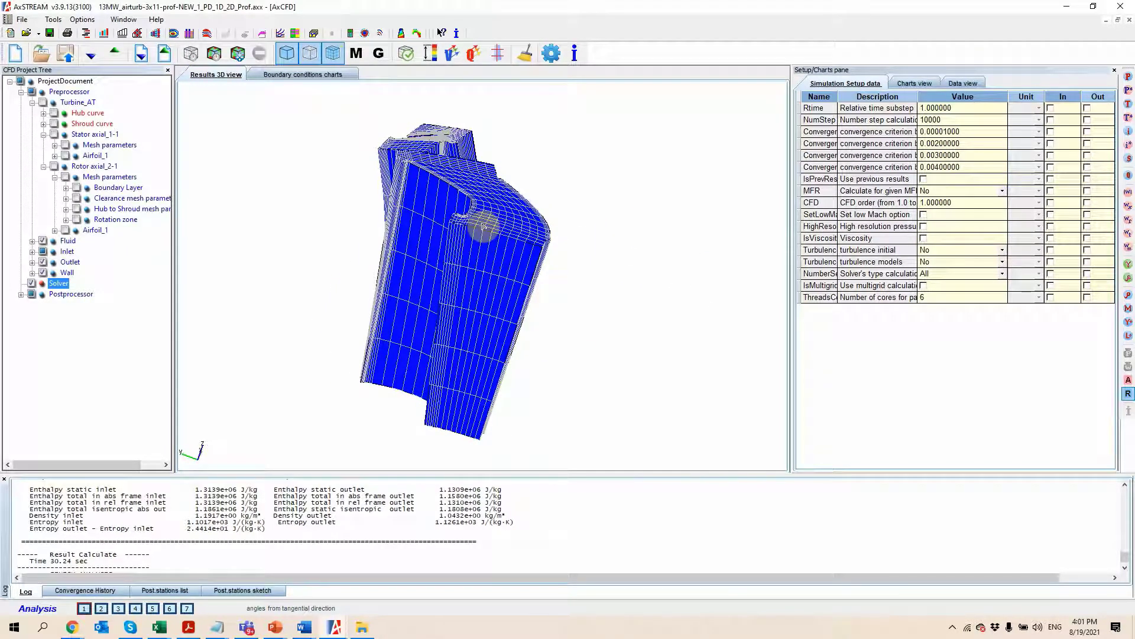
left_click_drag(482, 226, 482, 271)
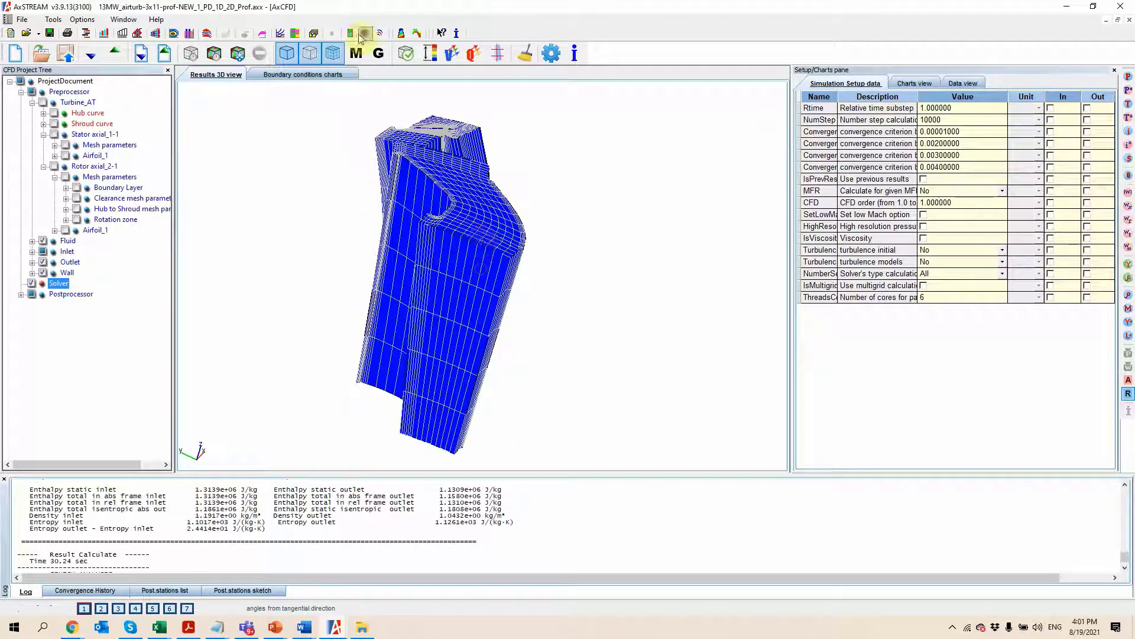
left_click(333, 54)
mouse_move(540, 246)
left_mouse_down()
mouse_move(507, 246)
mouse_move(550, 207)
left_mouse_up()
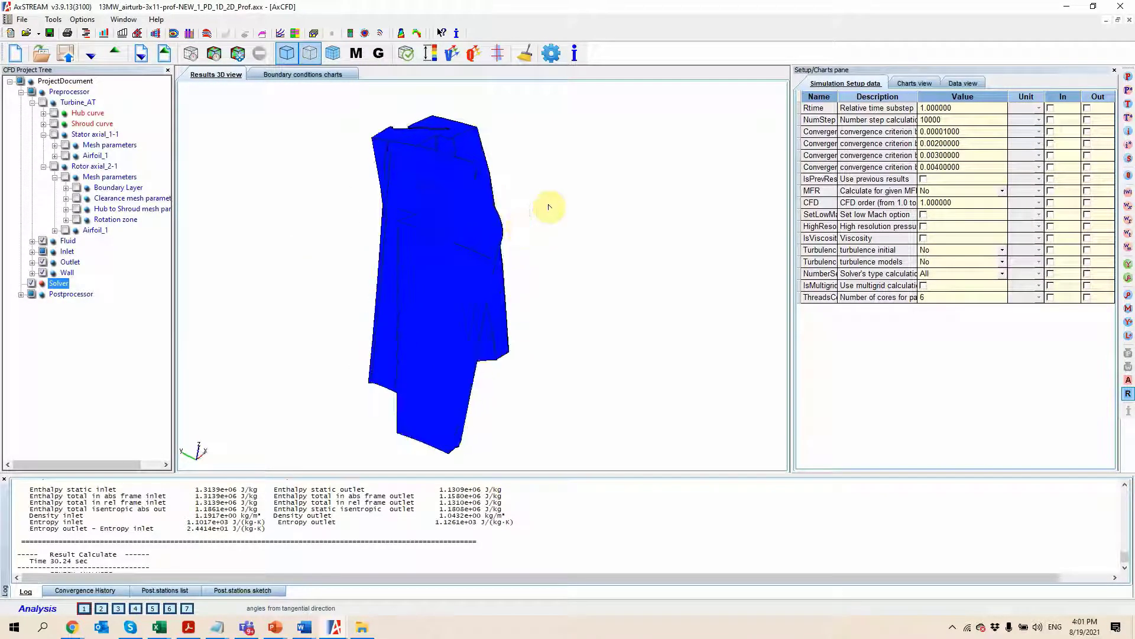
Step: Colour the domain by static pressure, then static temperature, then Mach number, briefly toggling velocity vectors
left_click(1127, 82)
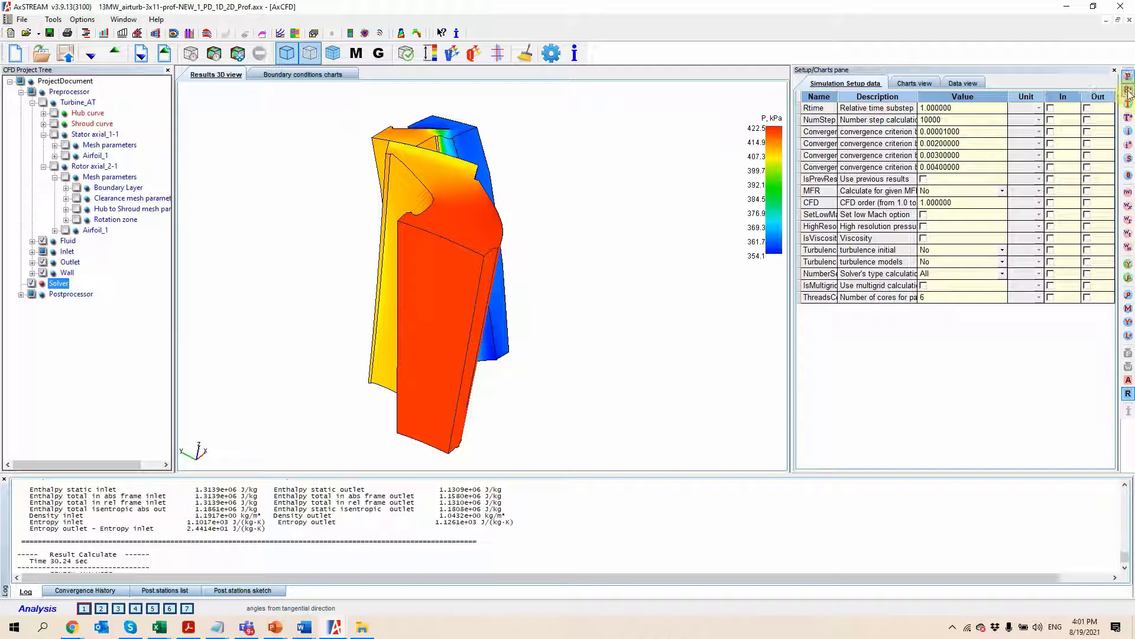
left_click(1128, 90)
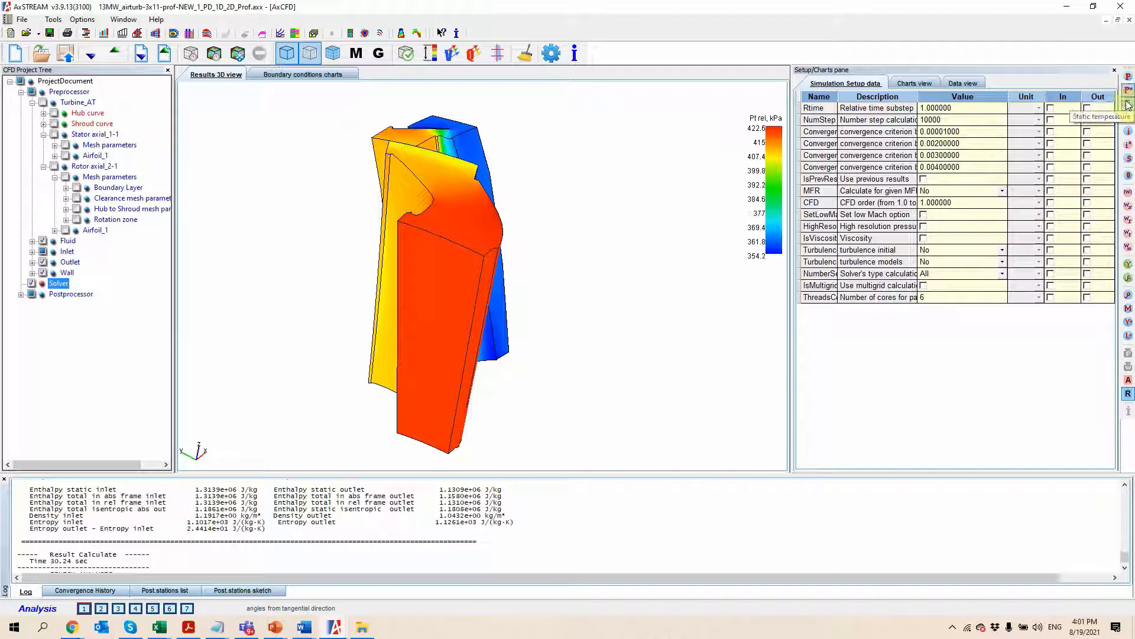
left_click(1127, 307)
left_click_drag(596, 190, 446, 192)
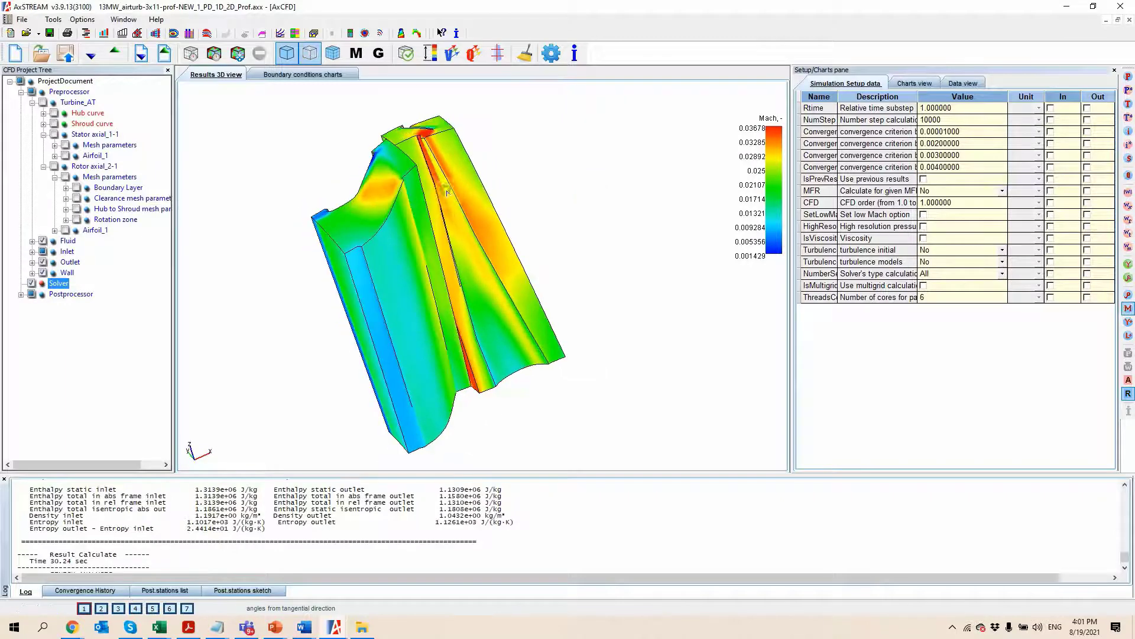
left_click(451, 55)
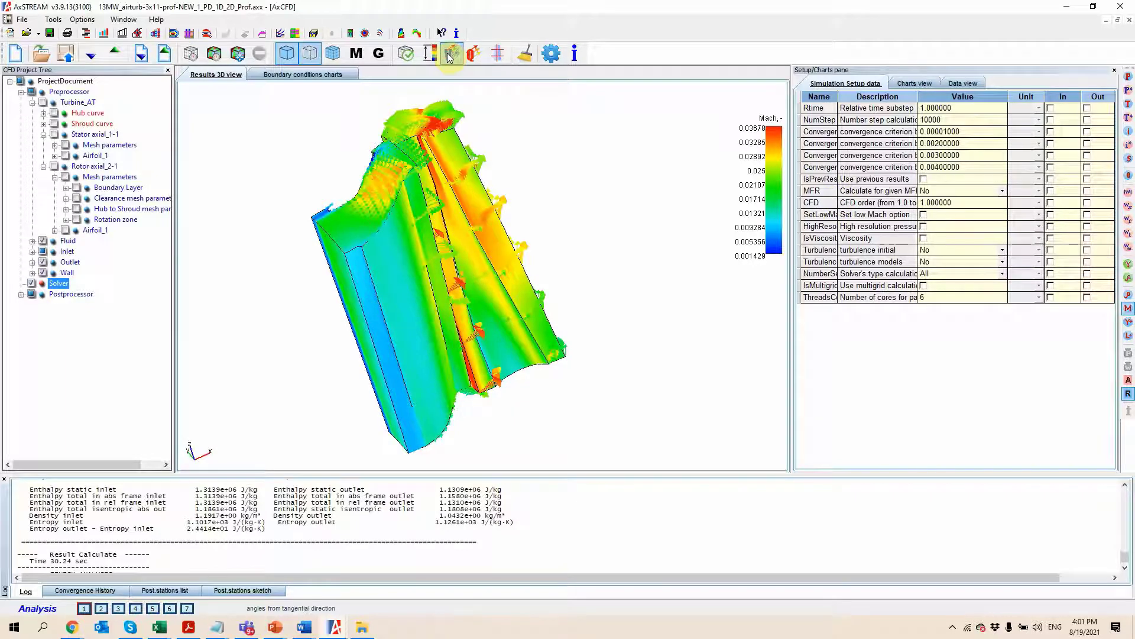
left_click(450, 56)
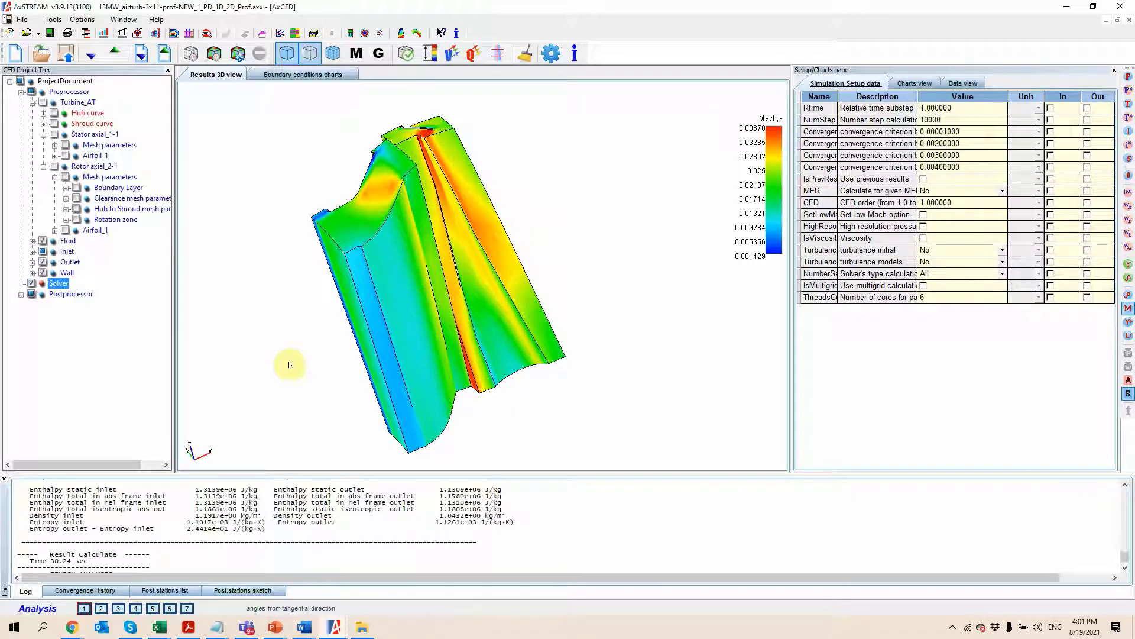
Step: Add two spanwise stations in the post-processing stations sketch
left_click(243, 590)
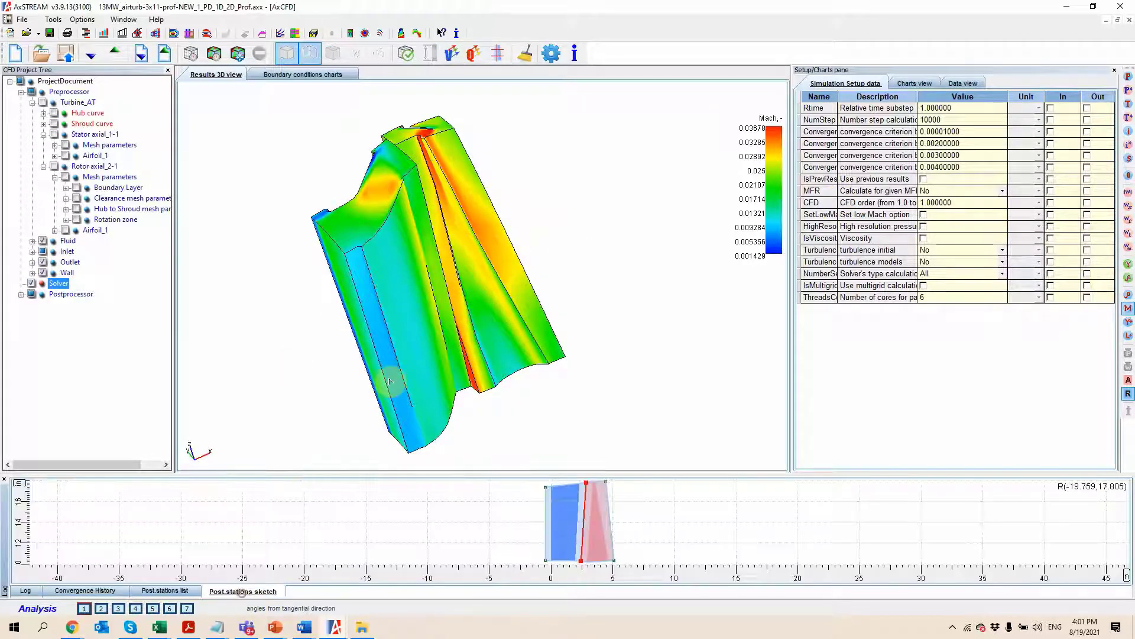
right_click(455, 494)
left_click(426, 394)
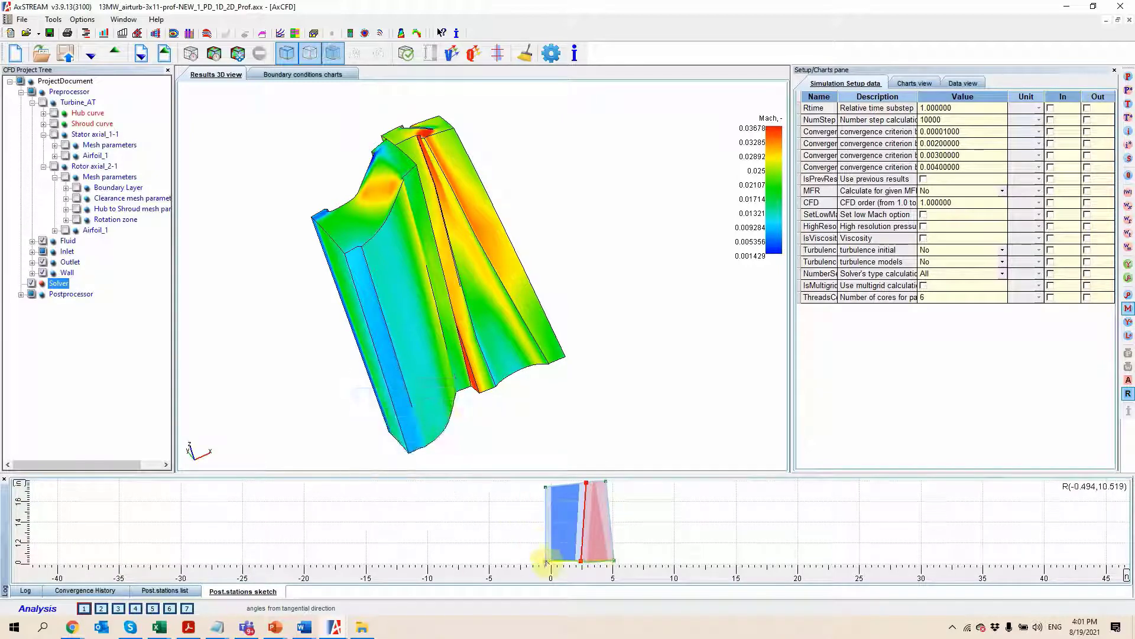
left_click(520, 524)
right_click(438, 507)
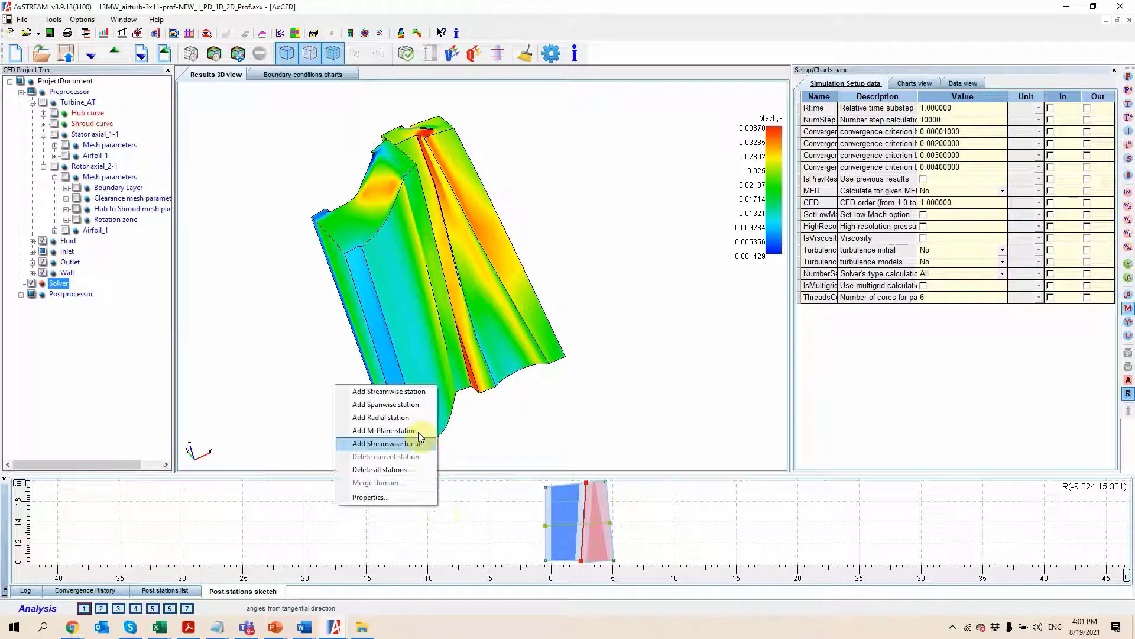
left_click(406, 407)
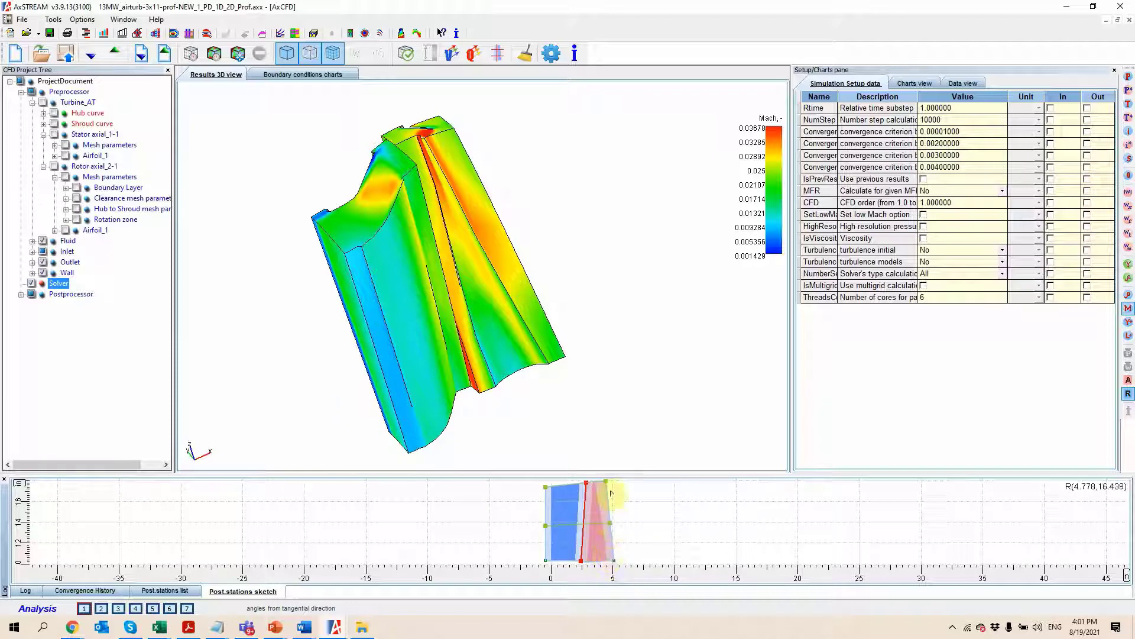
Step: Add a streamwise station and display Mach contours on the section cuts
right_click(460, 509)
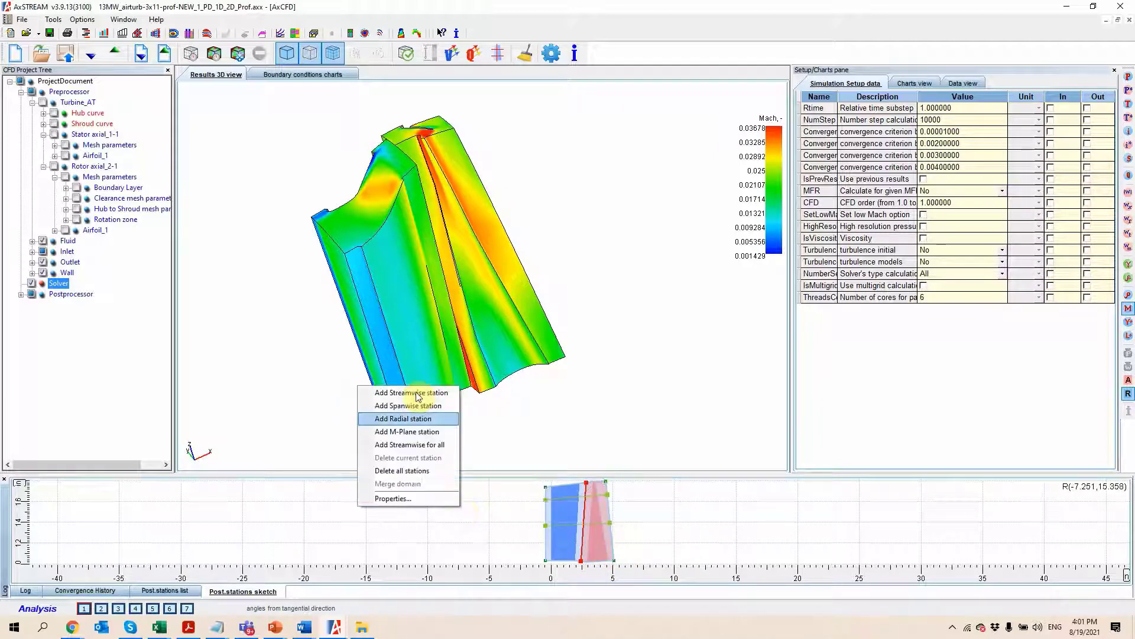
left_click(412, 392)
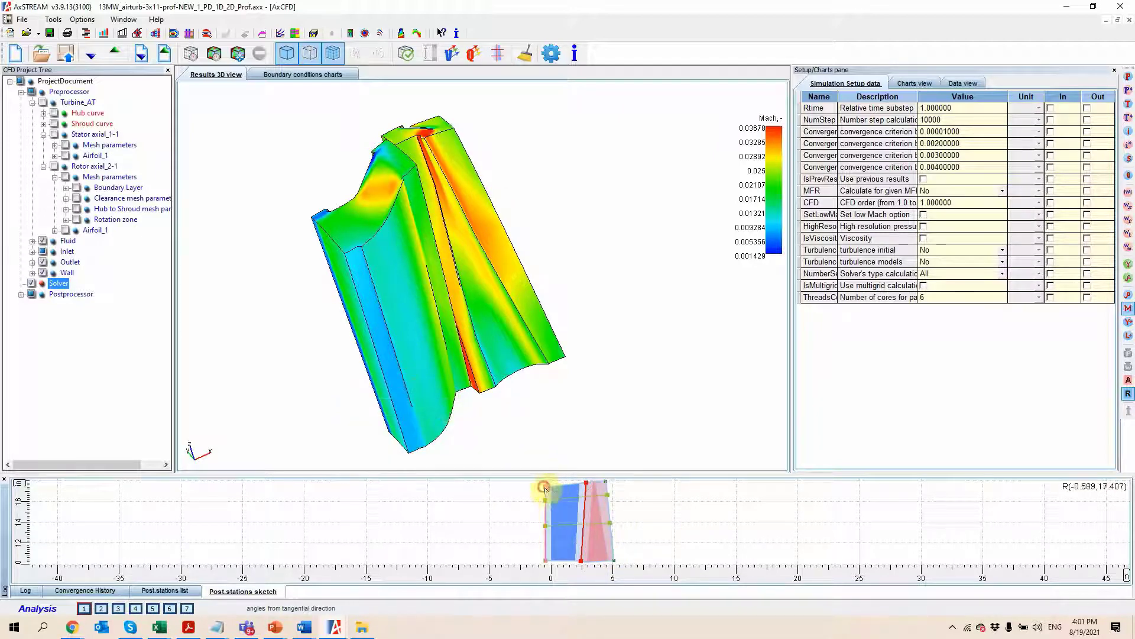
left_click(498, 53)
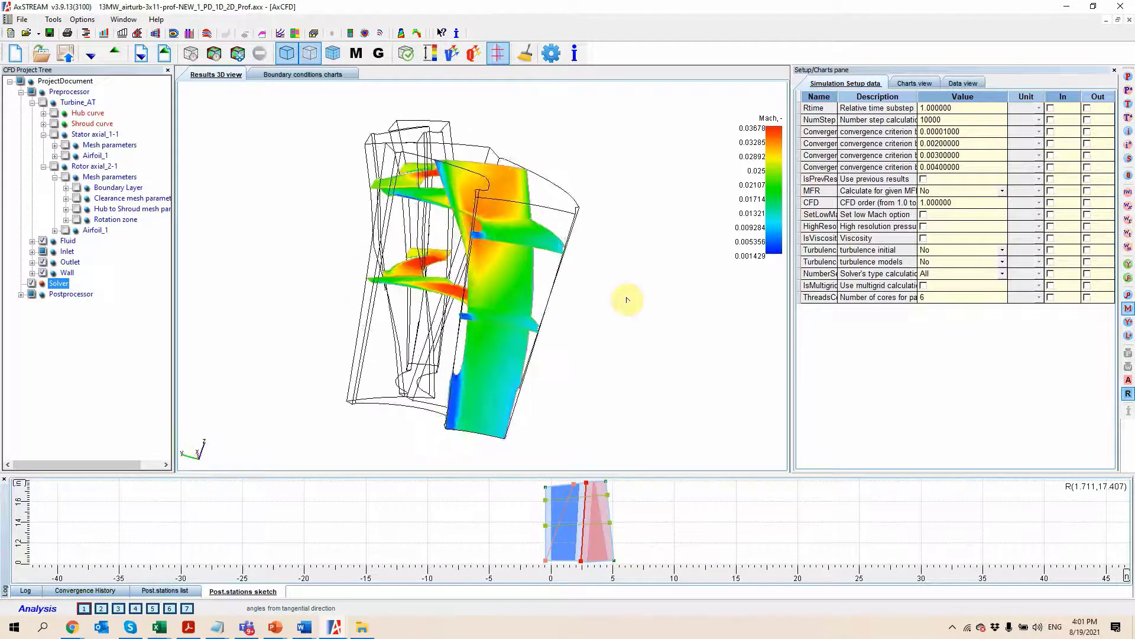
mouse_move(628, 300)
left_mouse_down()
mouse_move(674, 410)
mouse_move(449, 251)
mouse_move(459, 244)
mouse_move(407, 248)
left_mouse_up()
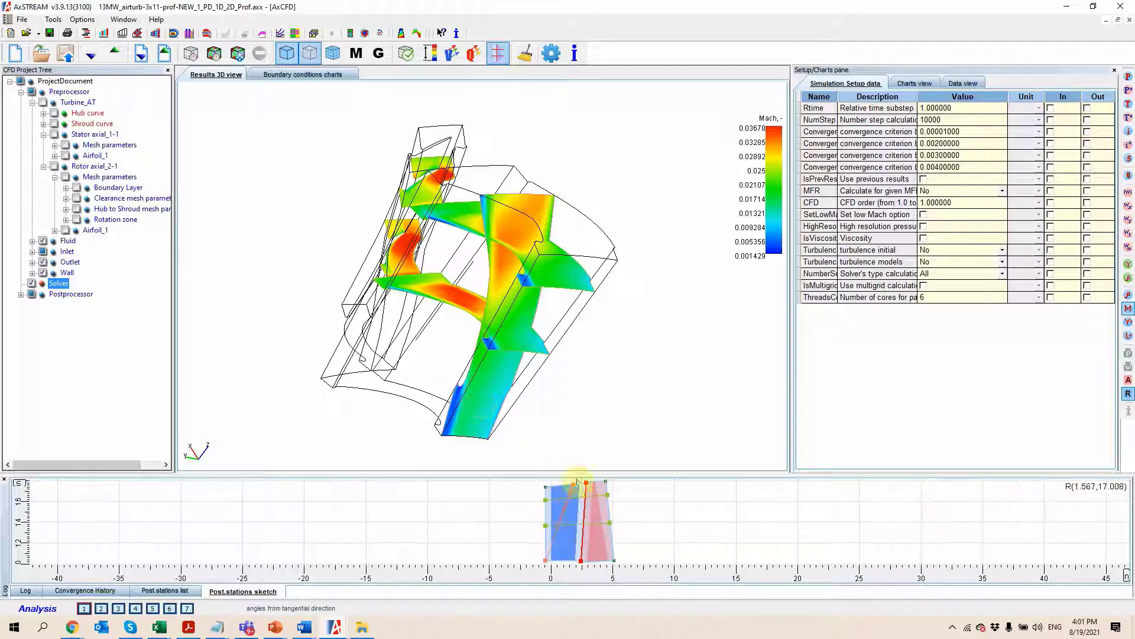
Step: Set SectionSpan_1 to 0.5 span and hide SectionSpan_2 and SectionStream_3
left_click(169, 590)
double_click(618, 497)
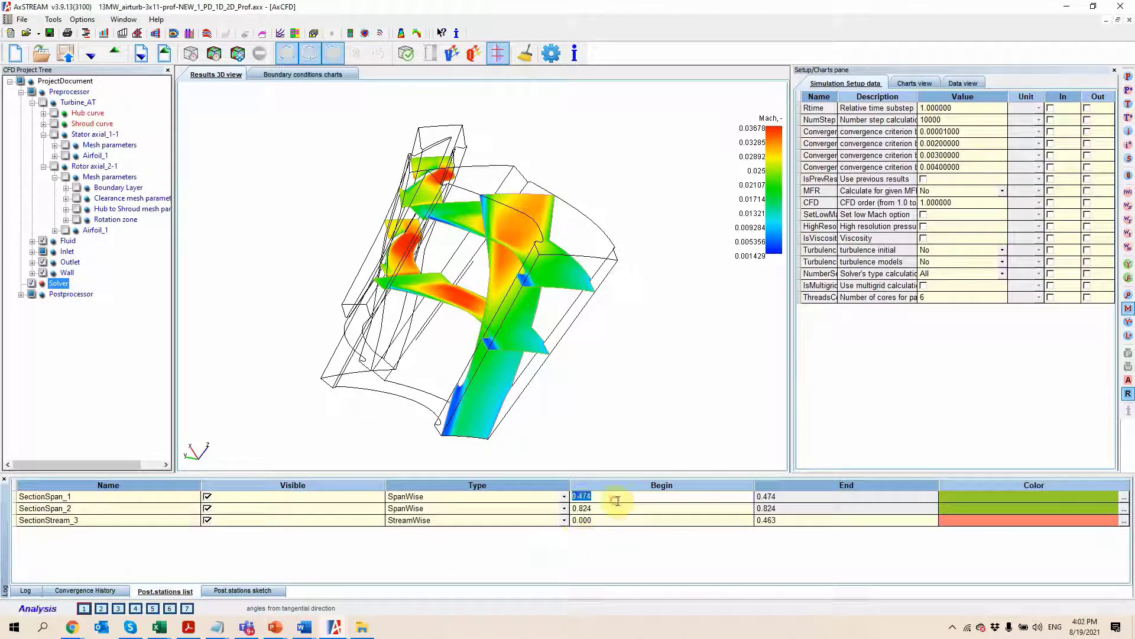
type(".5")
key("Return")
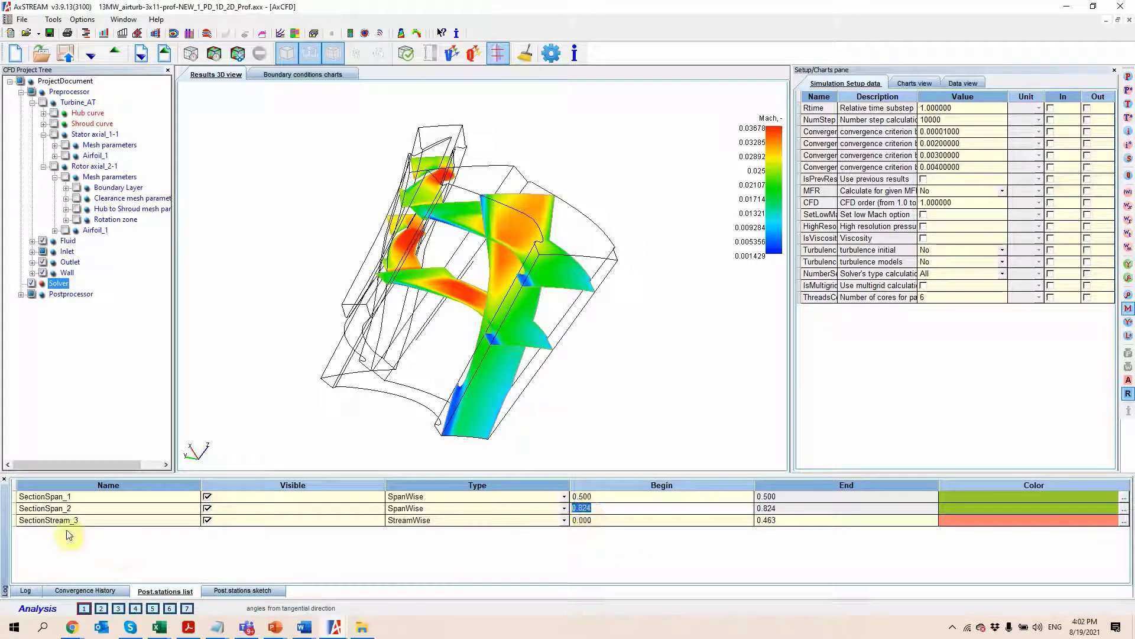
left_click(206, 509)
left_click(207, 520)
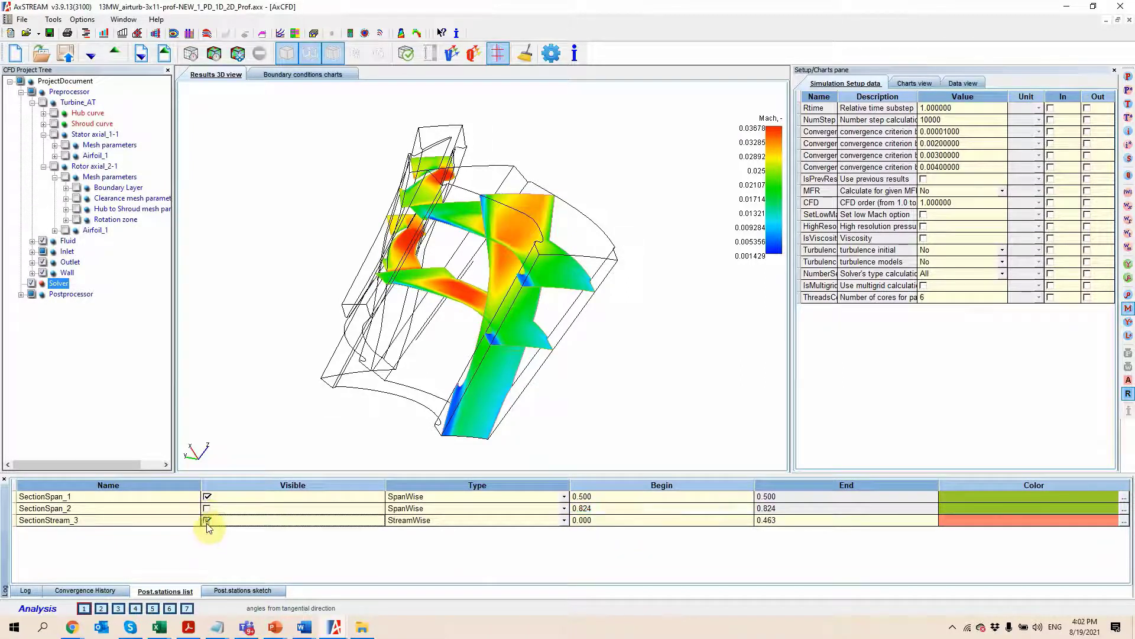
Step: Chart SectionSpan_1's pressure along meridian length
left_click(909, 84)
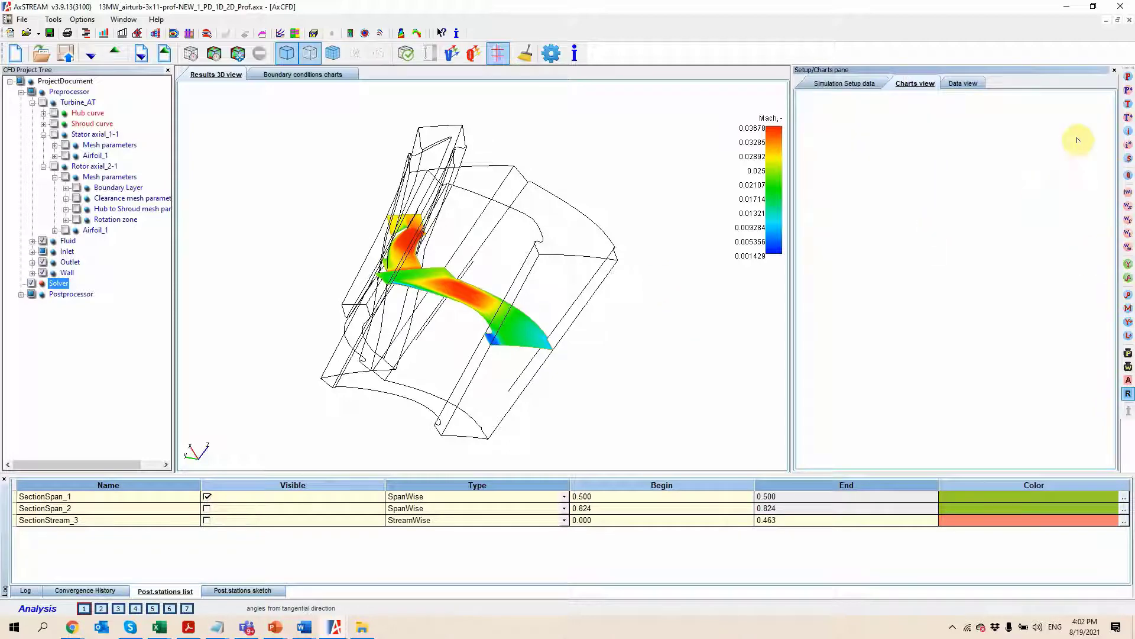
left_click(1128, 77)
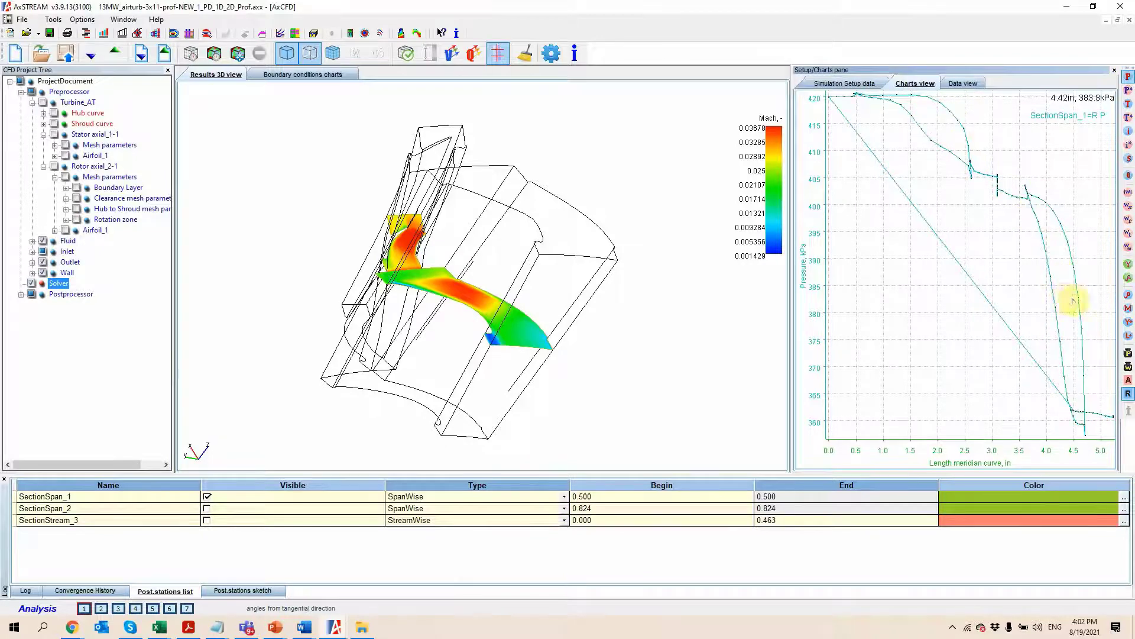
left_click(402, 34)
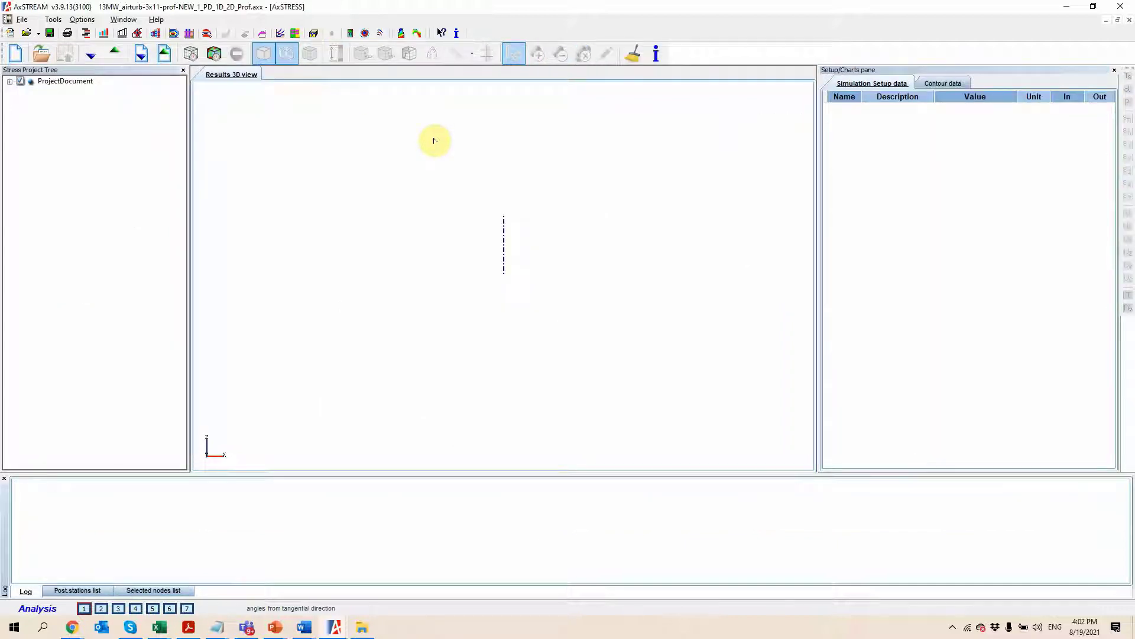
Step: Import the Rotor axial_2-1 blade into AxSTRESS and rotate the 3D view to inspect it
left_click(16, 54)
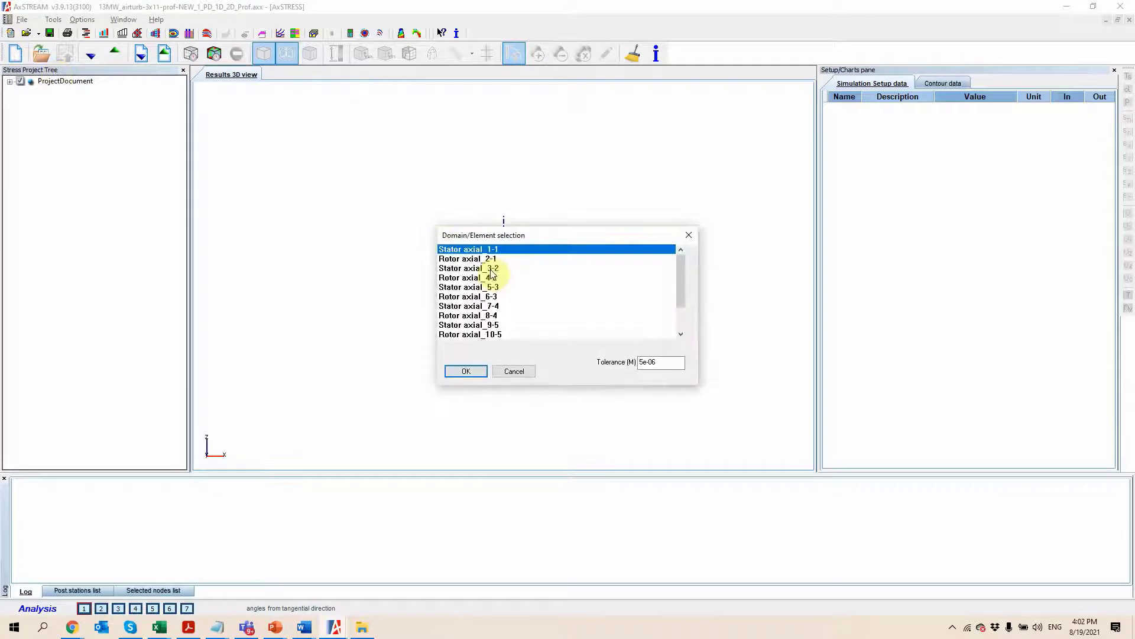
double_click(473, 259)
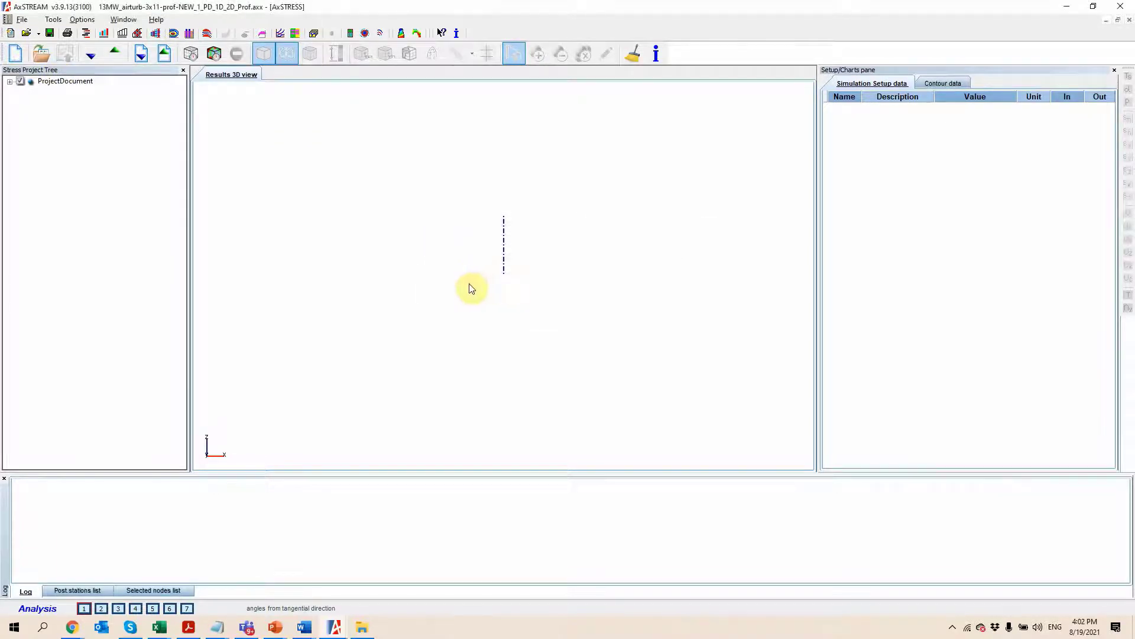
left_click_drag(385, 251, 552, 218)
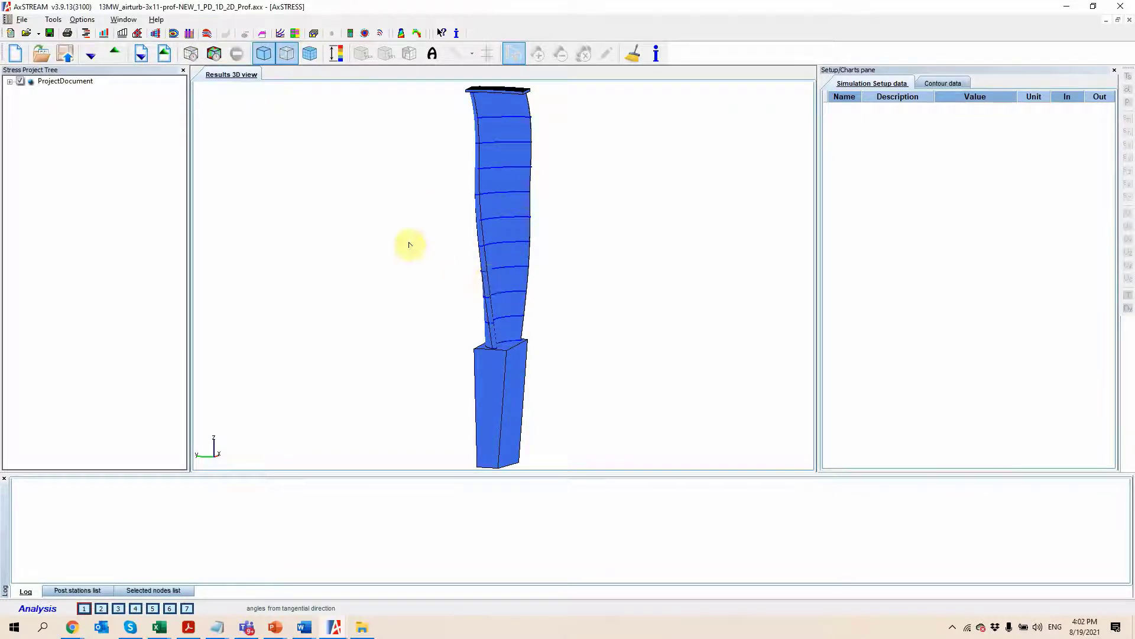
mouse_move(405, 243)
left_mouse_down()
mouse_move(651, 276)
mouse_move(553, 278)
mouse_move(593, 169)
left_mouse_up()
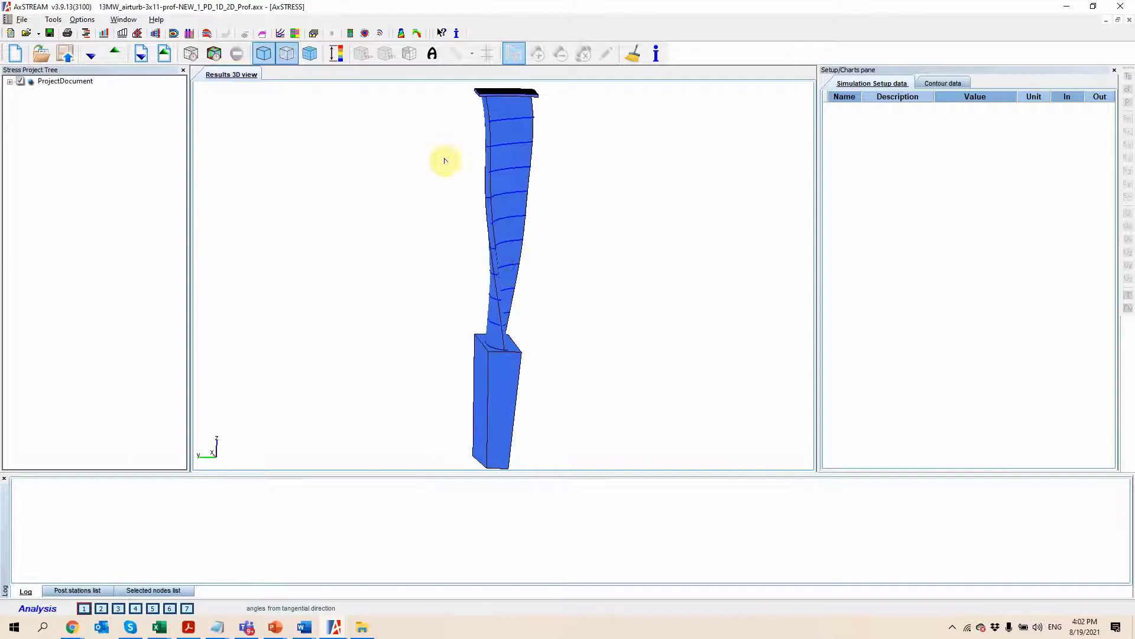
Step: Expand the stress tree under Turbine_AT to Rotor axial_2-1's Cap hub and display its contour
left_click(10, 82)
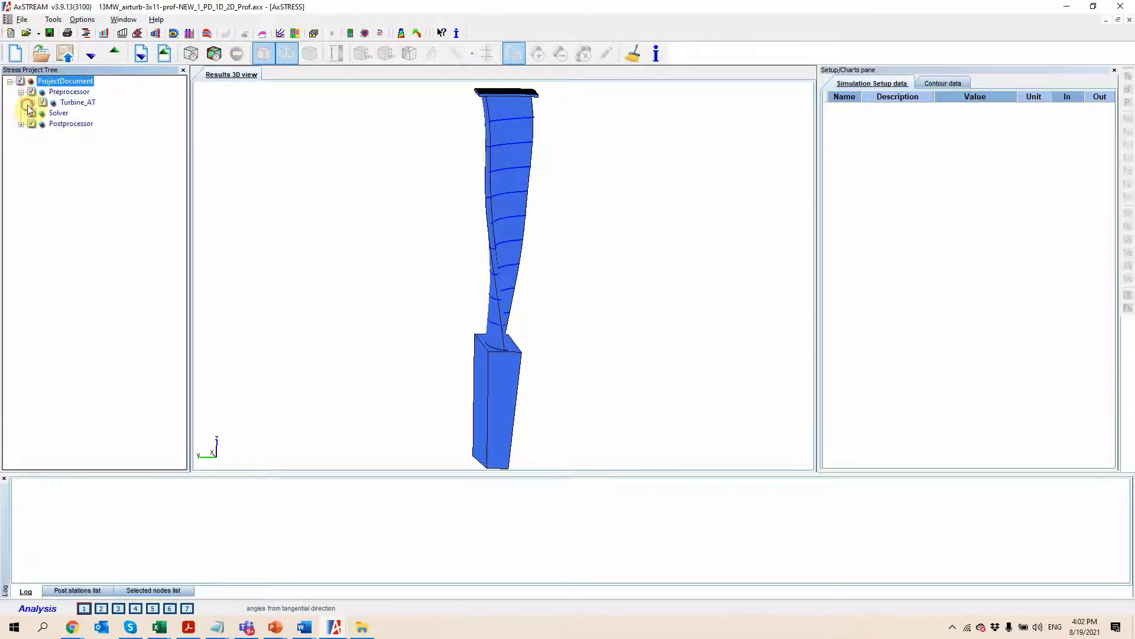
left_click(32, 103)
left_click(44, 124)
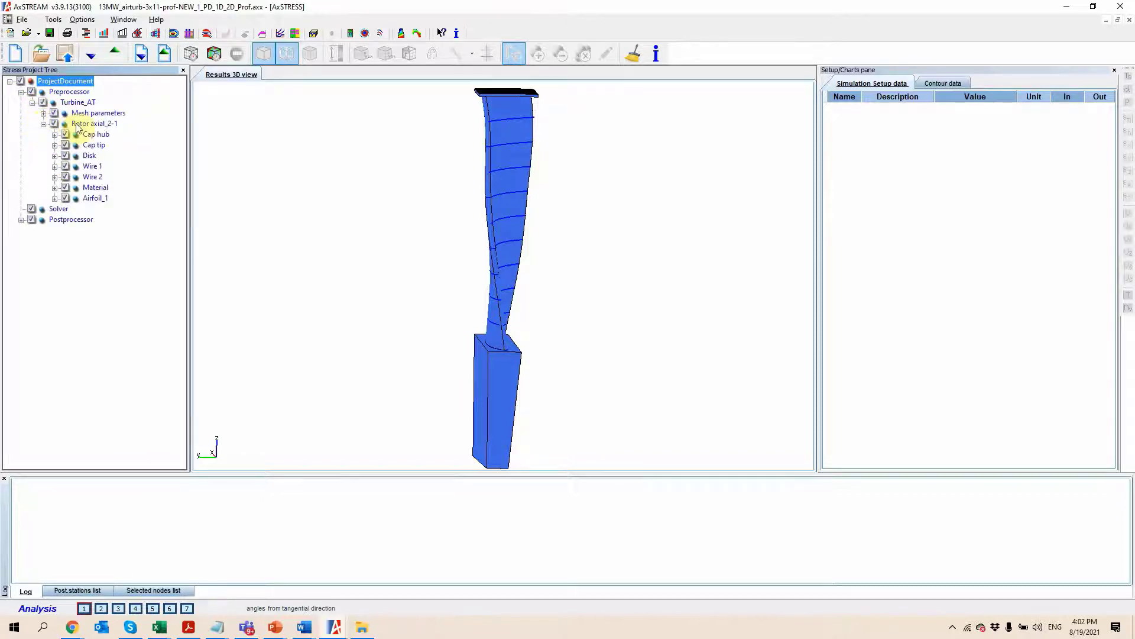
left_click(86, 124)
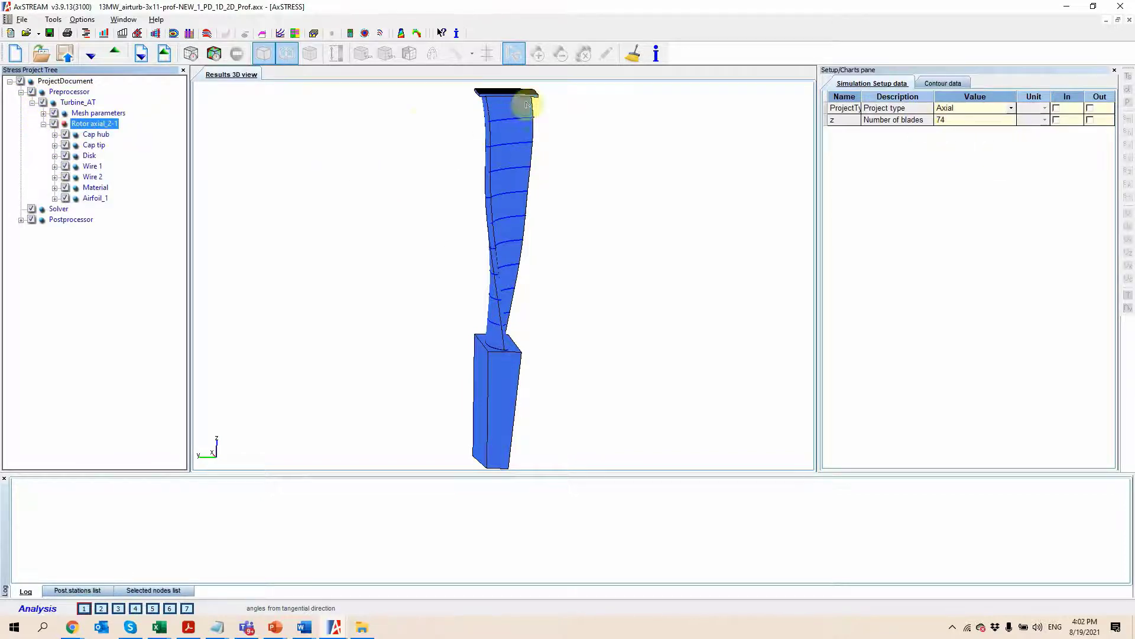
left_click(92, 136)
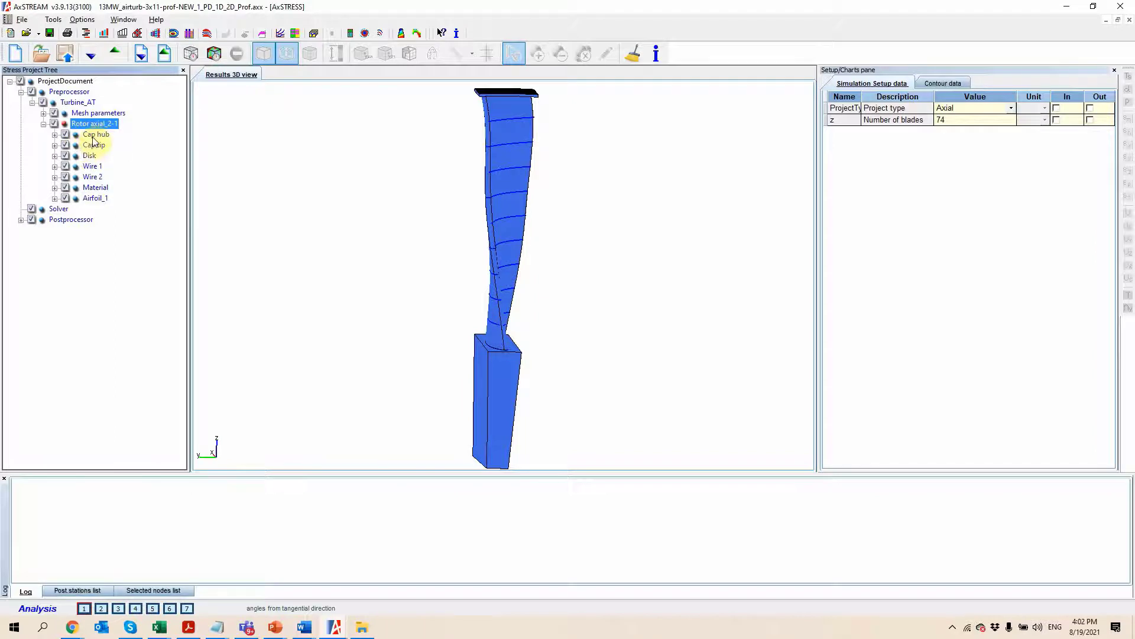
double_click(88, 135)
left_click(102, 156)
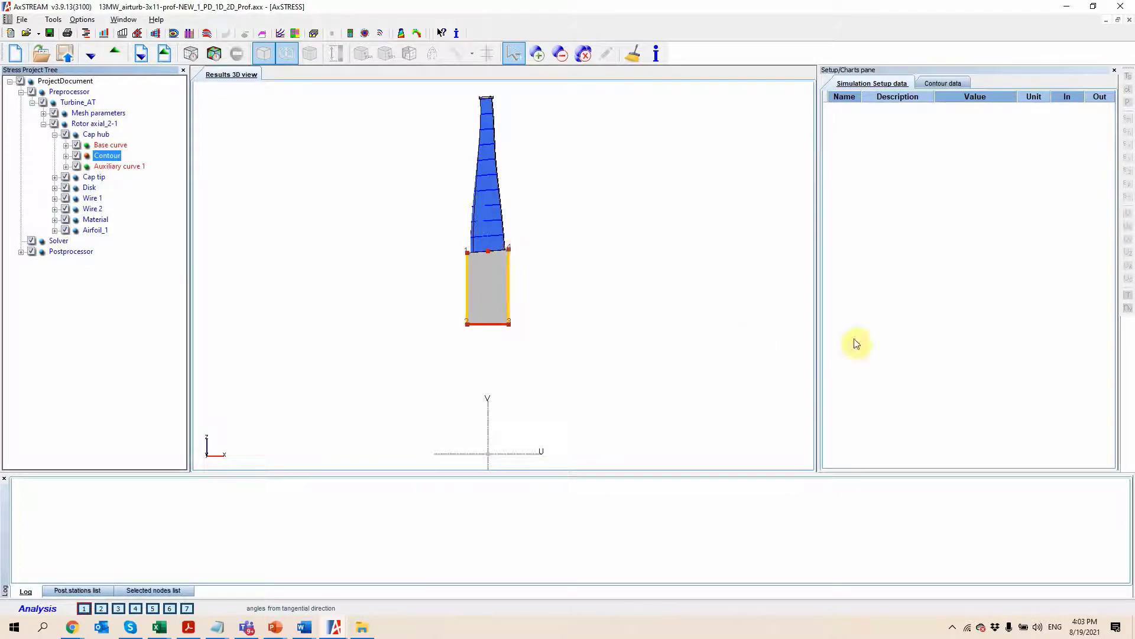
Step: Keep blisk as the Cap hub's CapType and bring up the solver settings
left_click(96, 134)
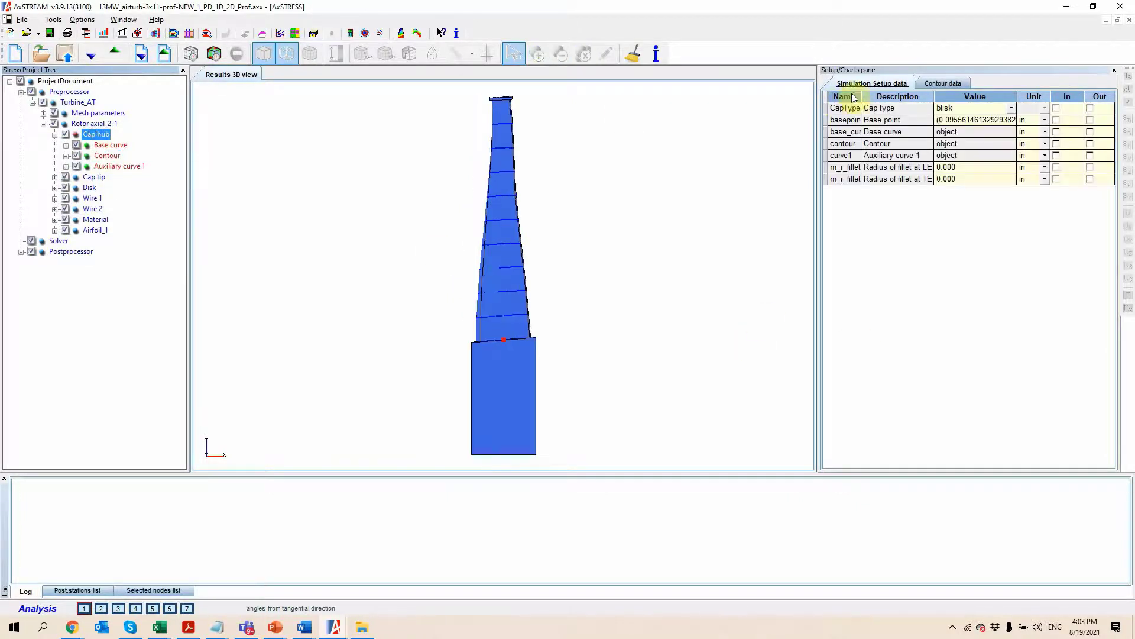
left_click(1011, 107)
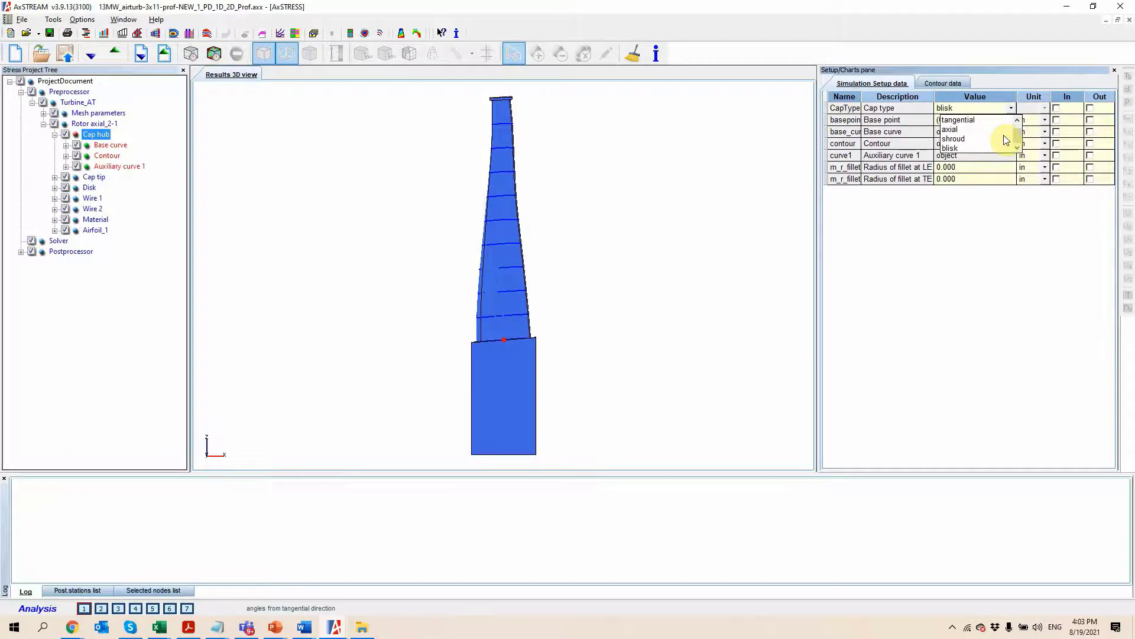
left_click(991, 238)
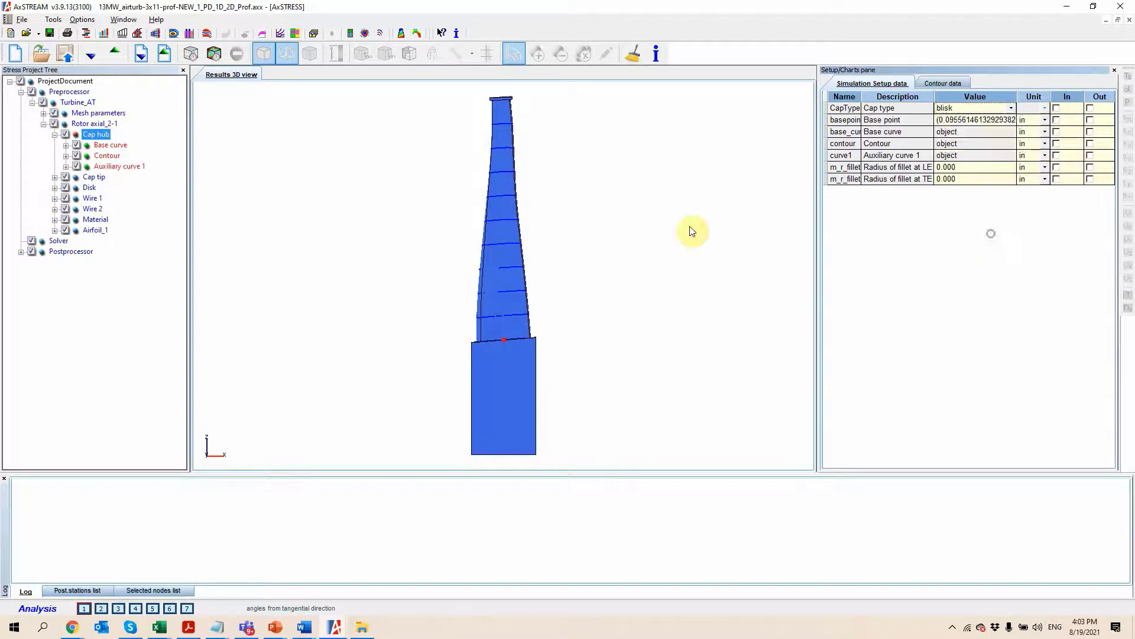
left_click(57, 242)
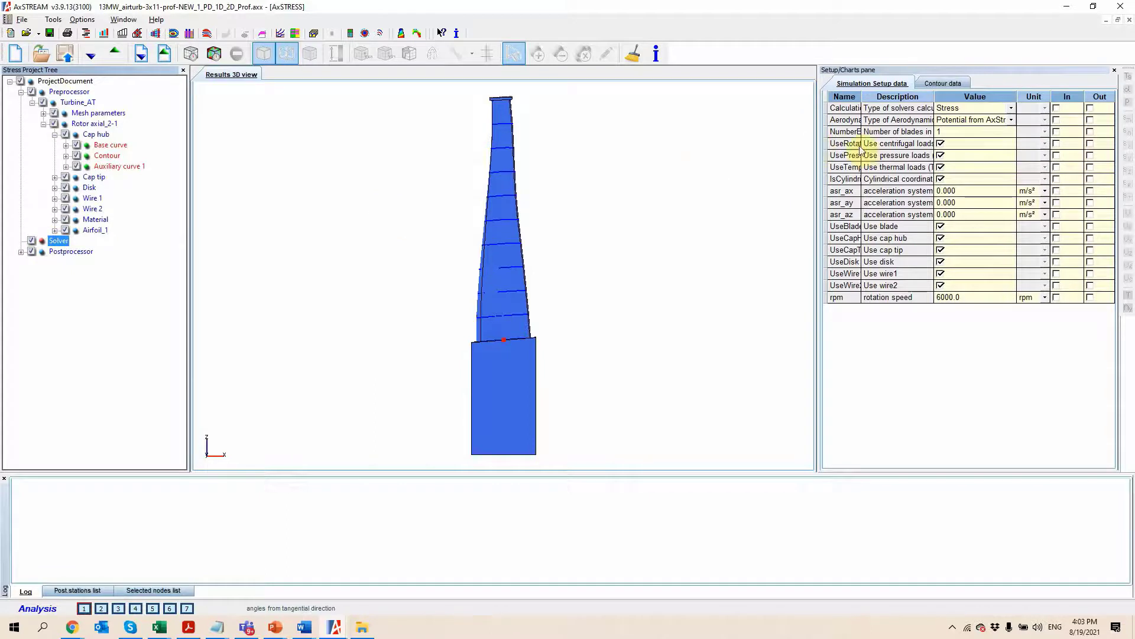
Step: Keep Stress as the calculation type and launch the stress solver at 6000 rpm
left_click(1012, 108)
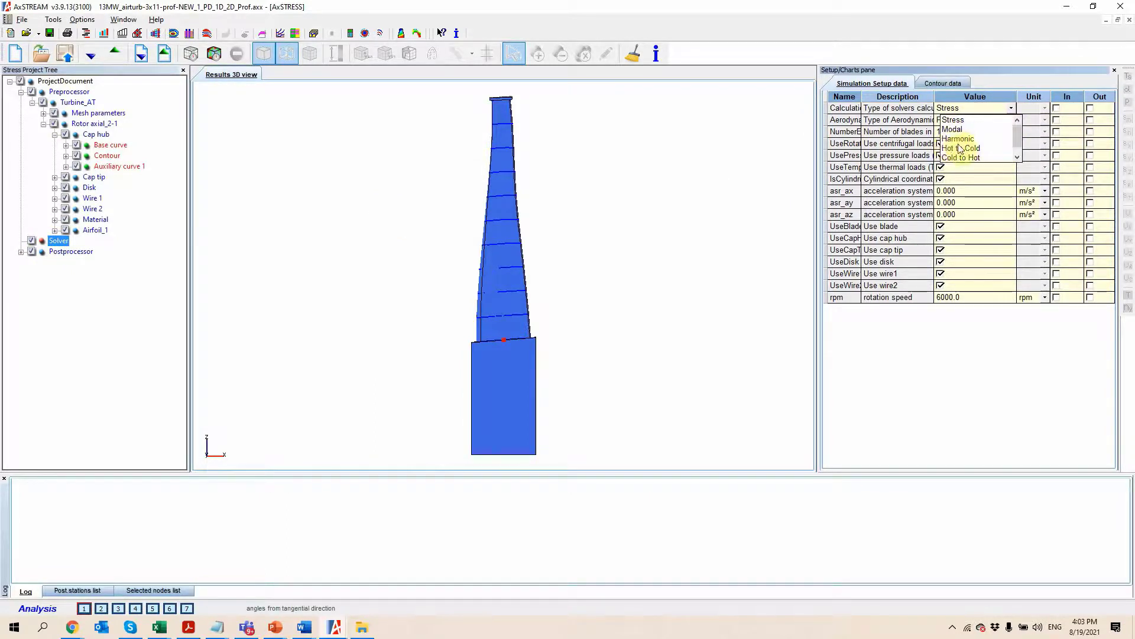
scroll(964, 156, "down", 1)
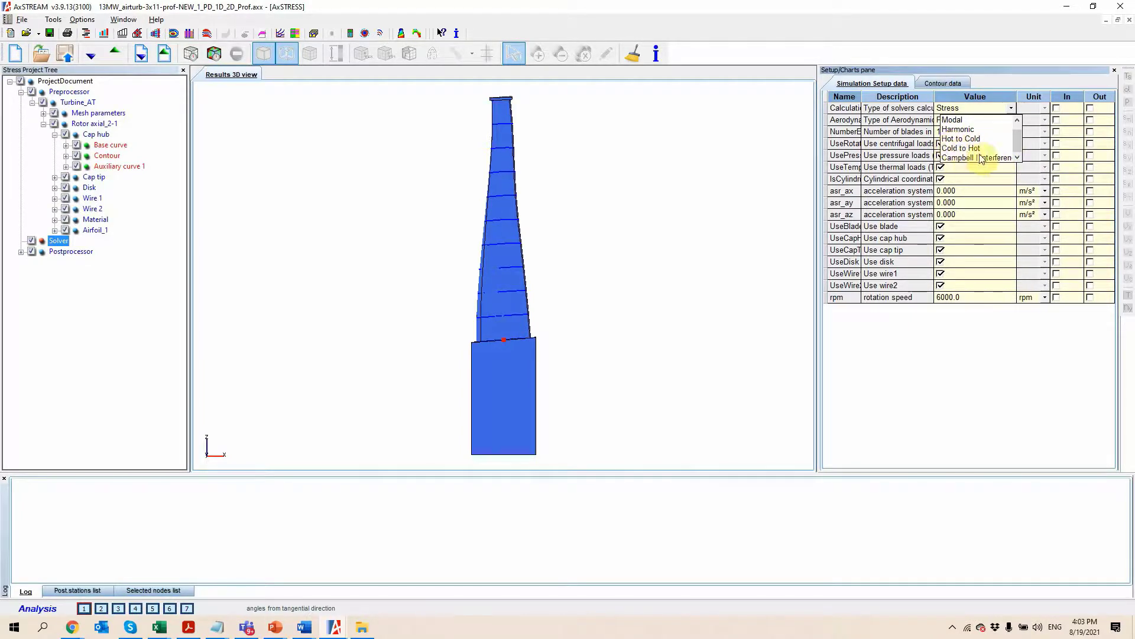
left_click(876, 213)
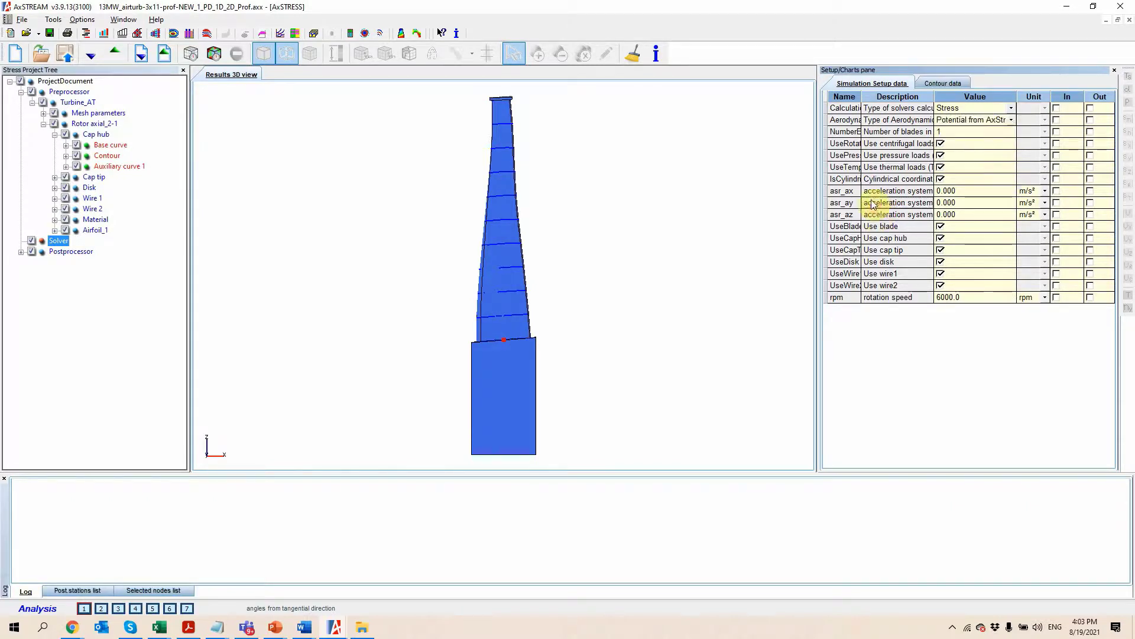
left_click(214, 59)
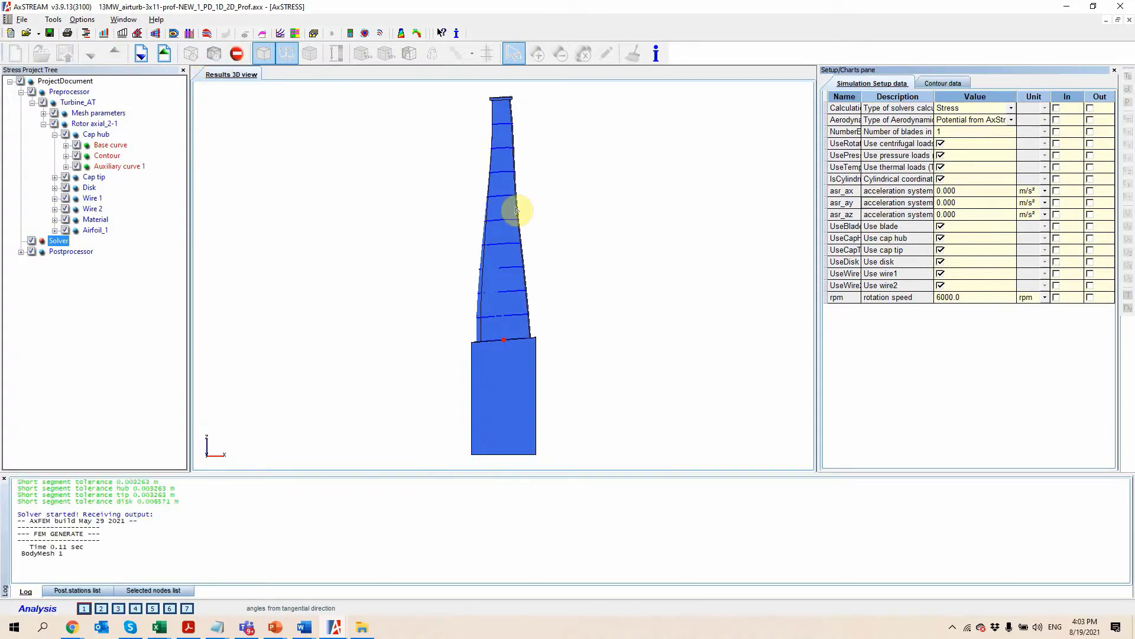